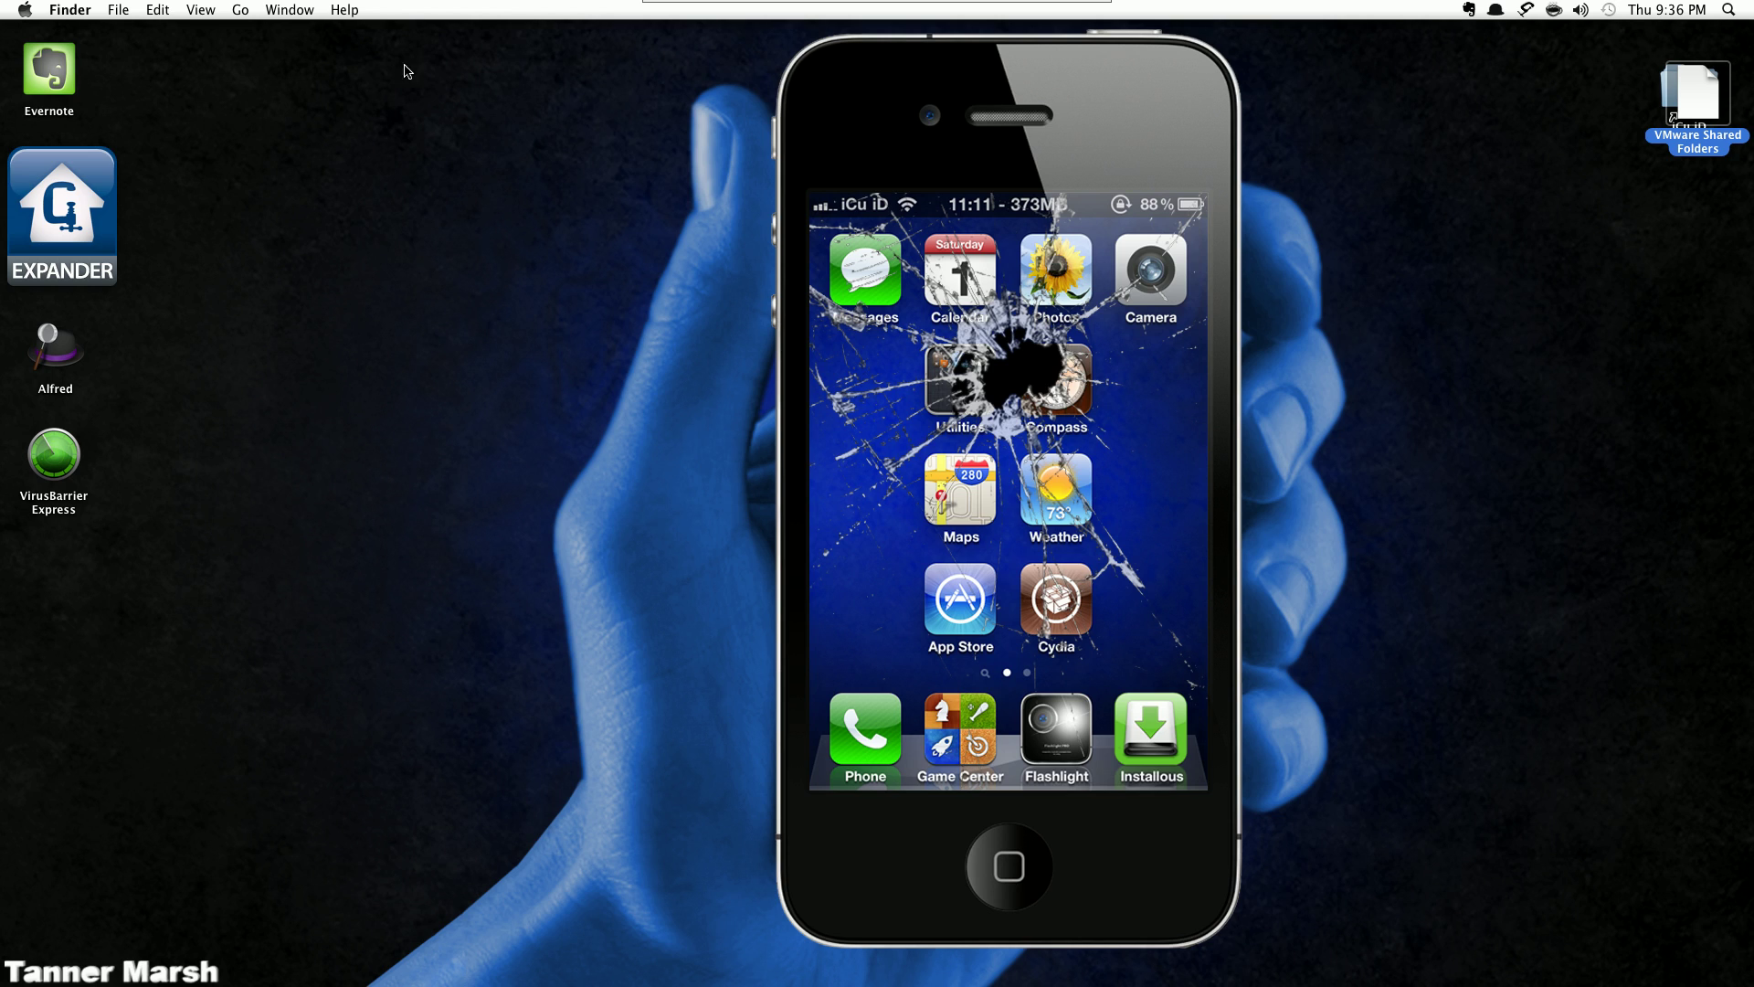
# - Show Caffeine's About window with version 1.1.1 and move it to the right
pyautogui.click(1559, 16)
pyautogui.click(1594, 33)
pyautogui.moveTo(918, 212); pyautogui.dragTo(1178, 231)
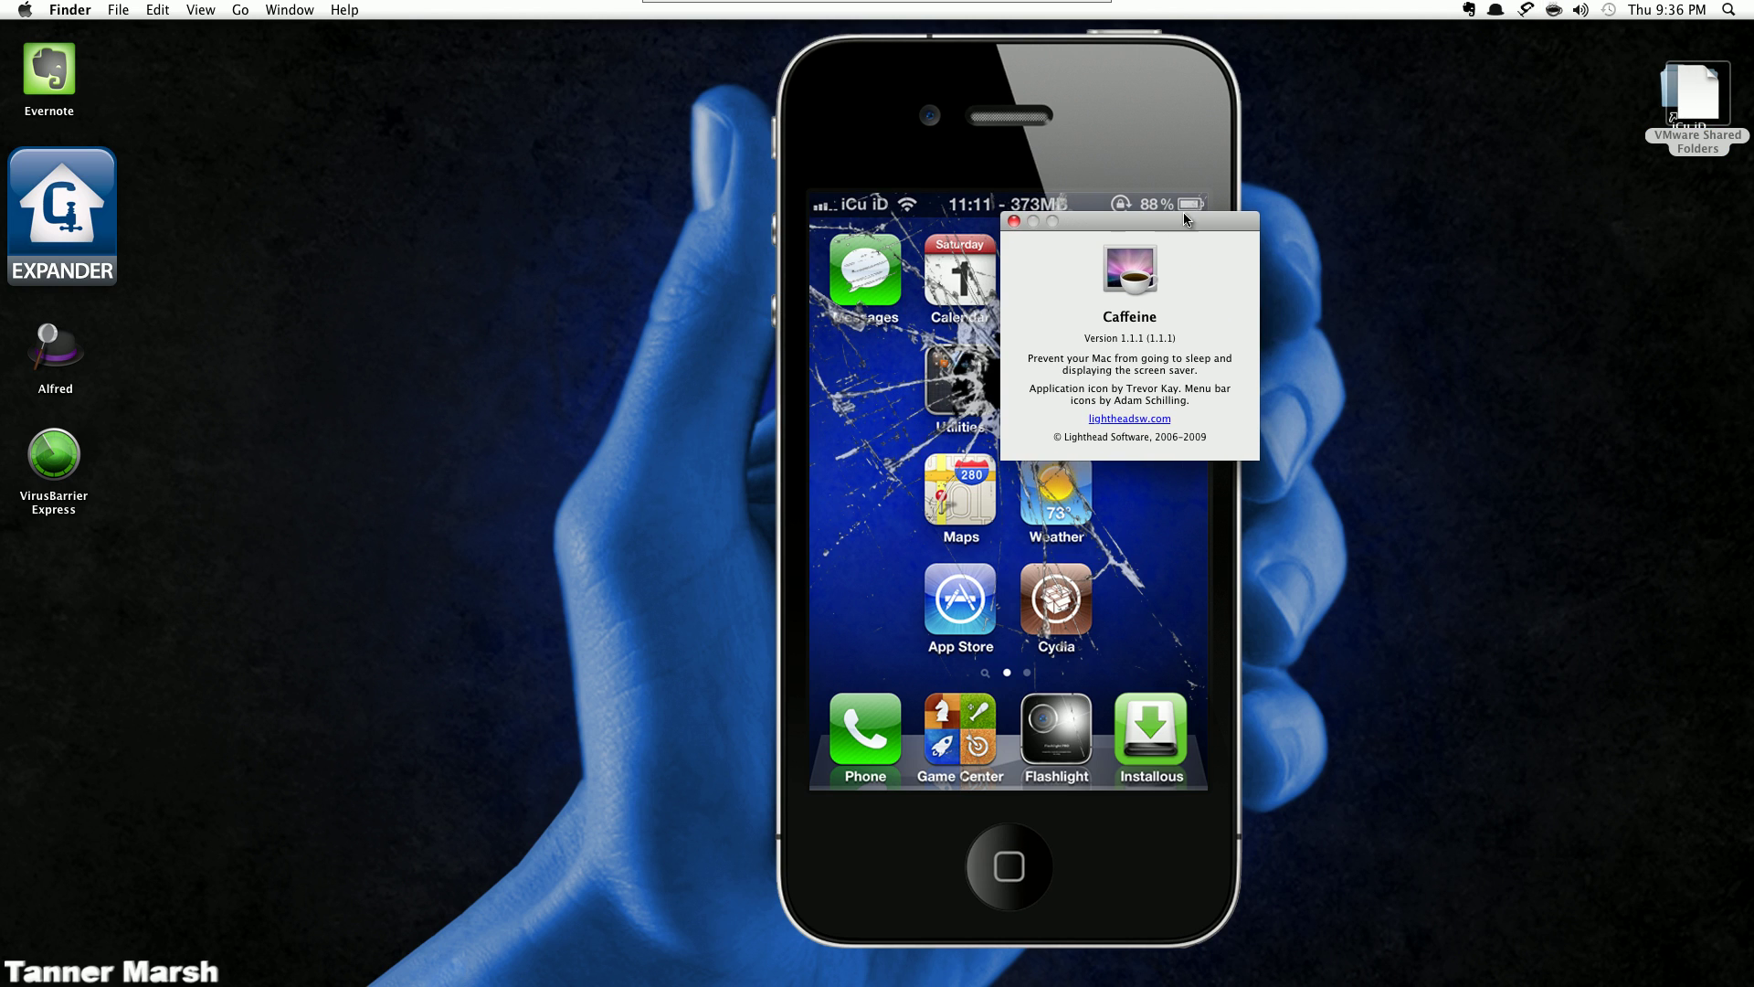
# - Toggle Caffeine's keep-awake state and take VMware out of full screen and back in
pyautogui.click(1556, 14)
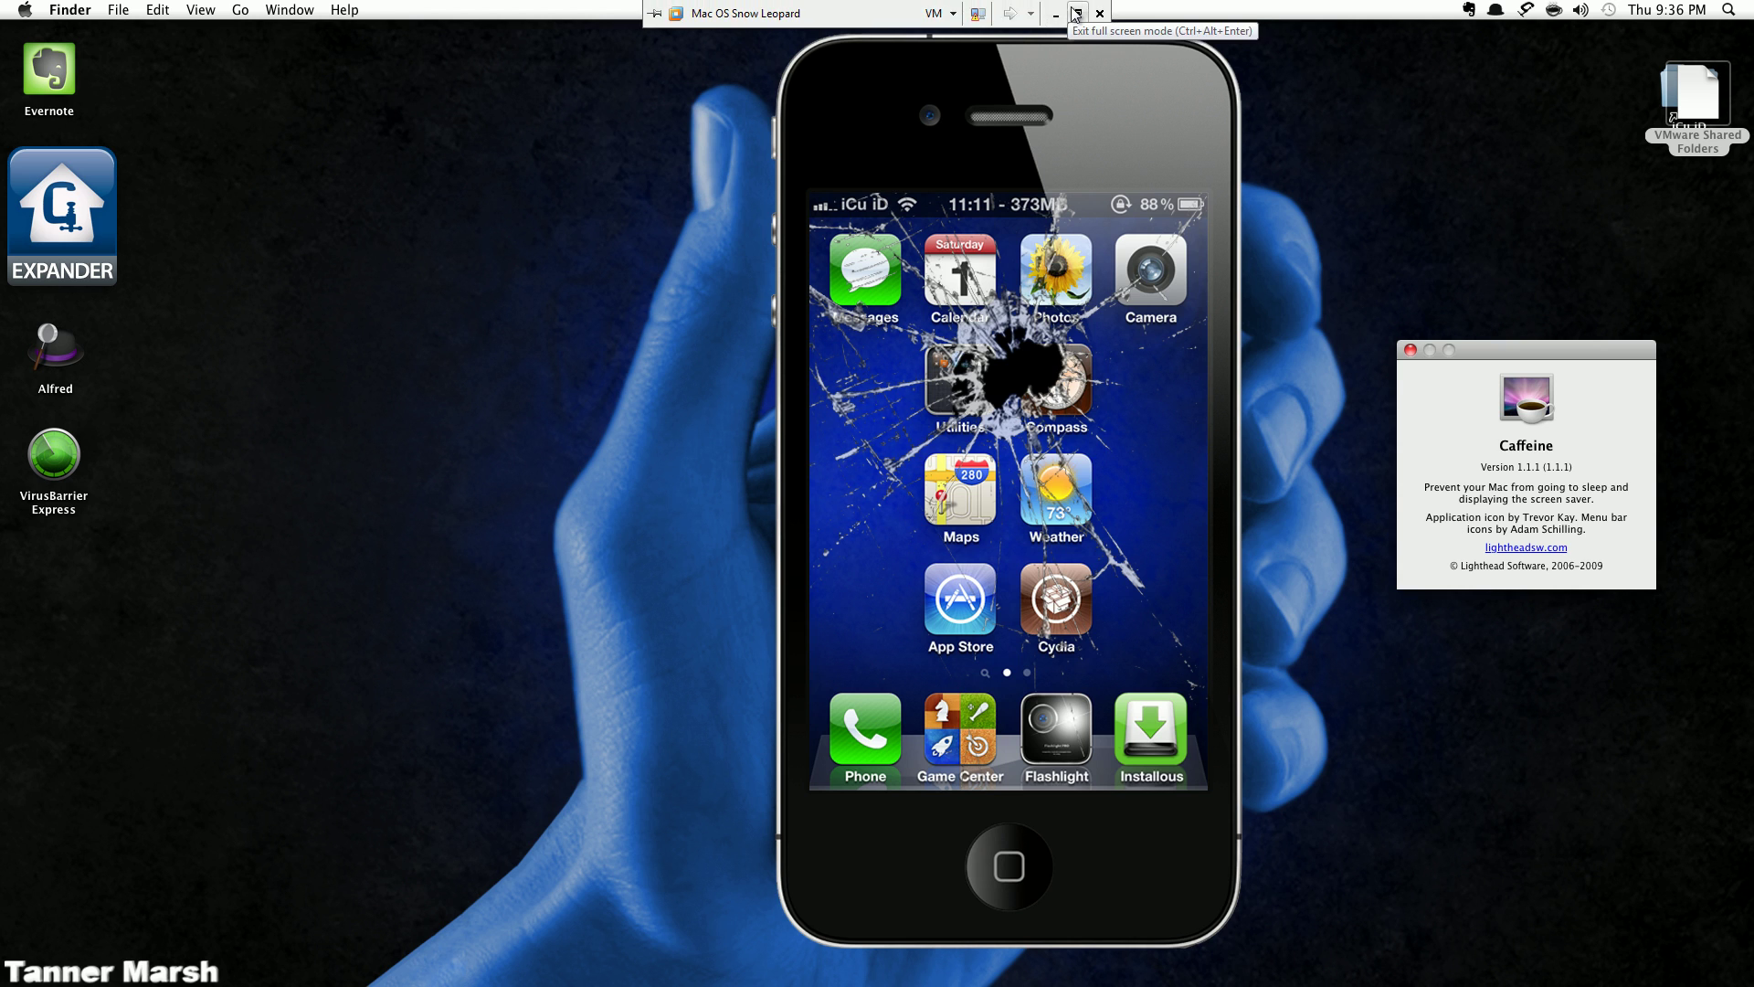
pyautogui.click(1071, 7)
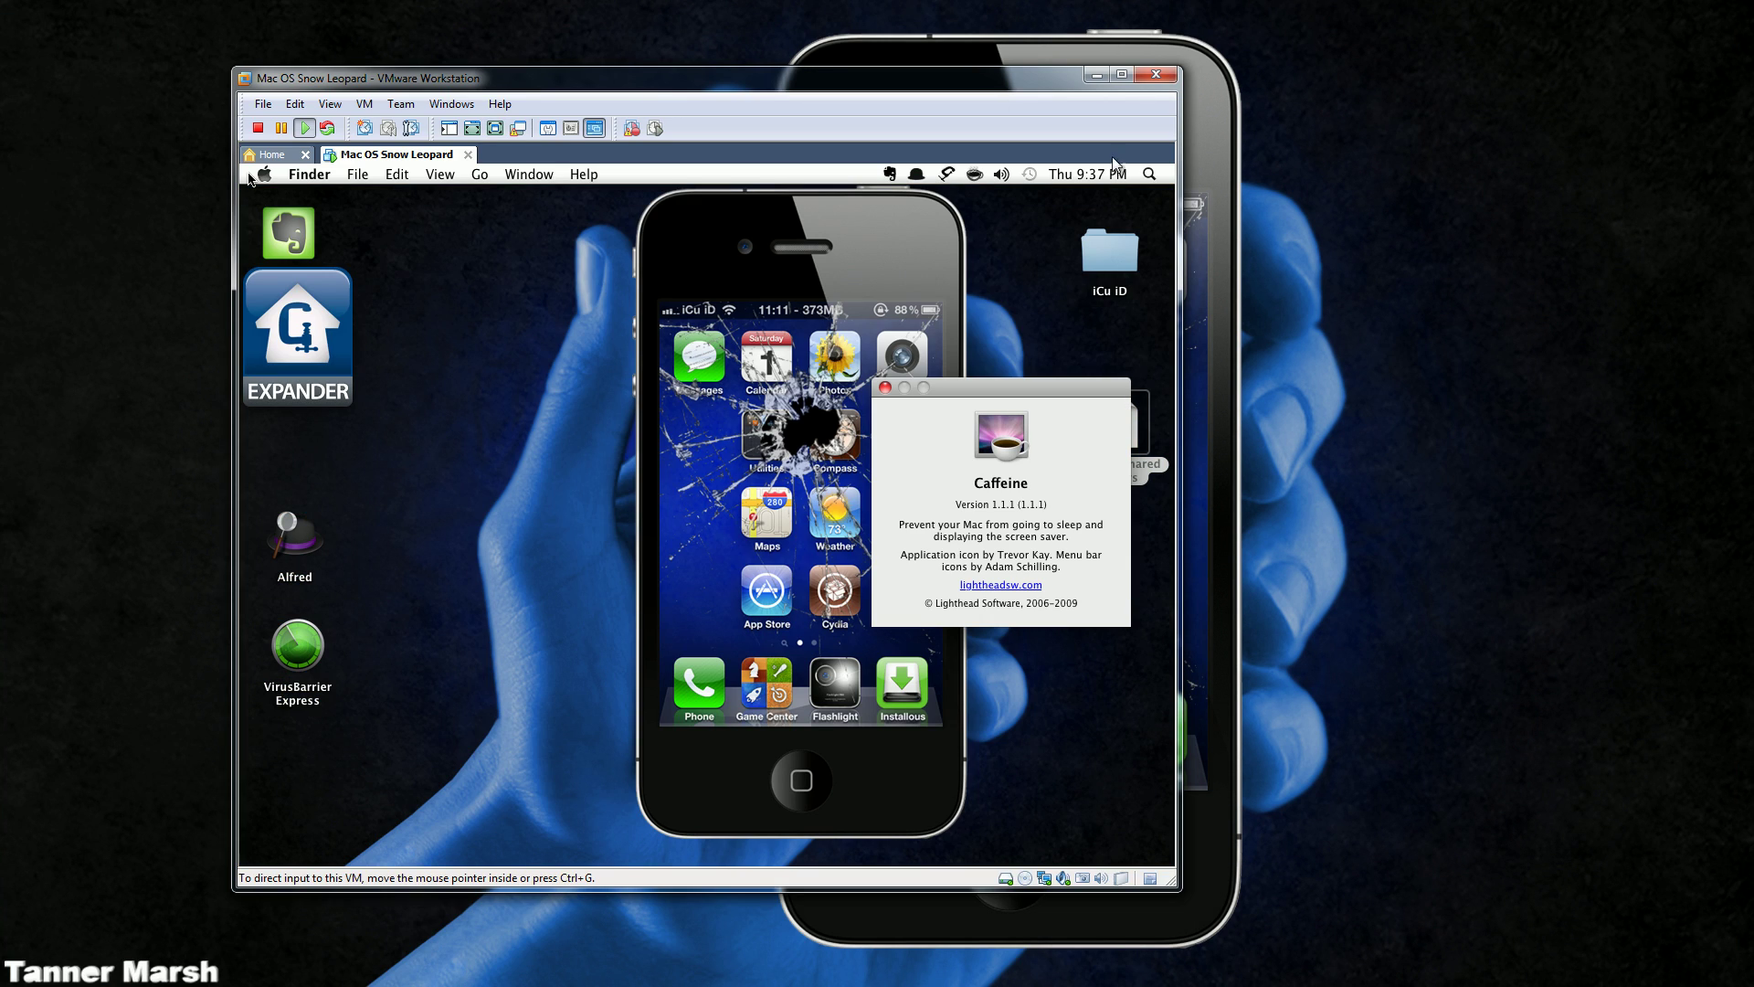
pyautogui.hotkey('ctrl', 'alt', 'Return')
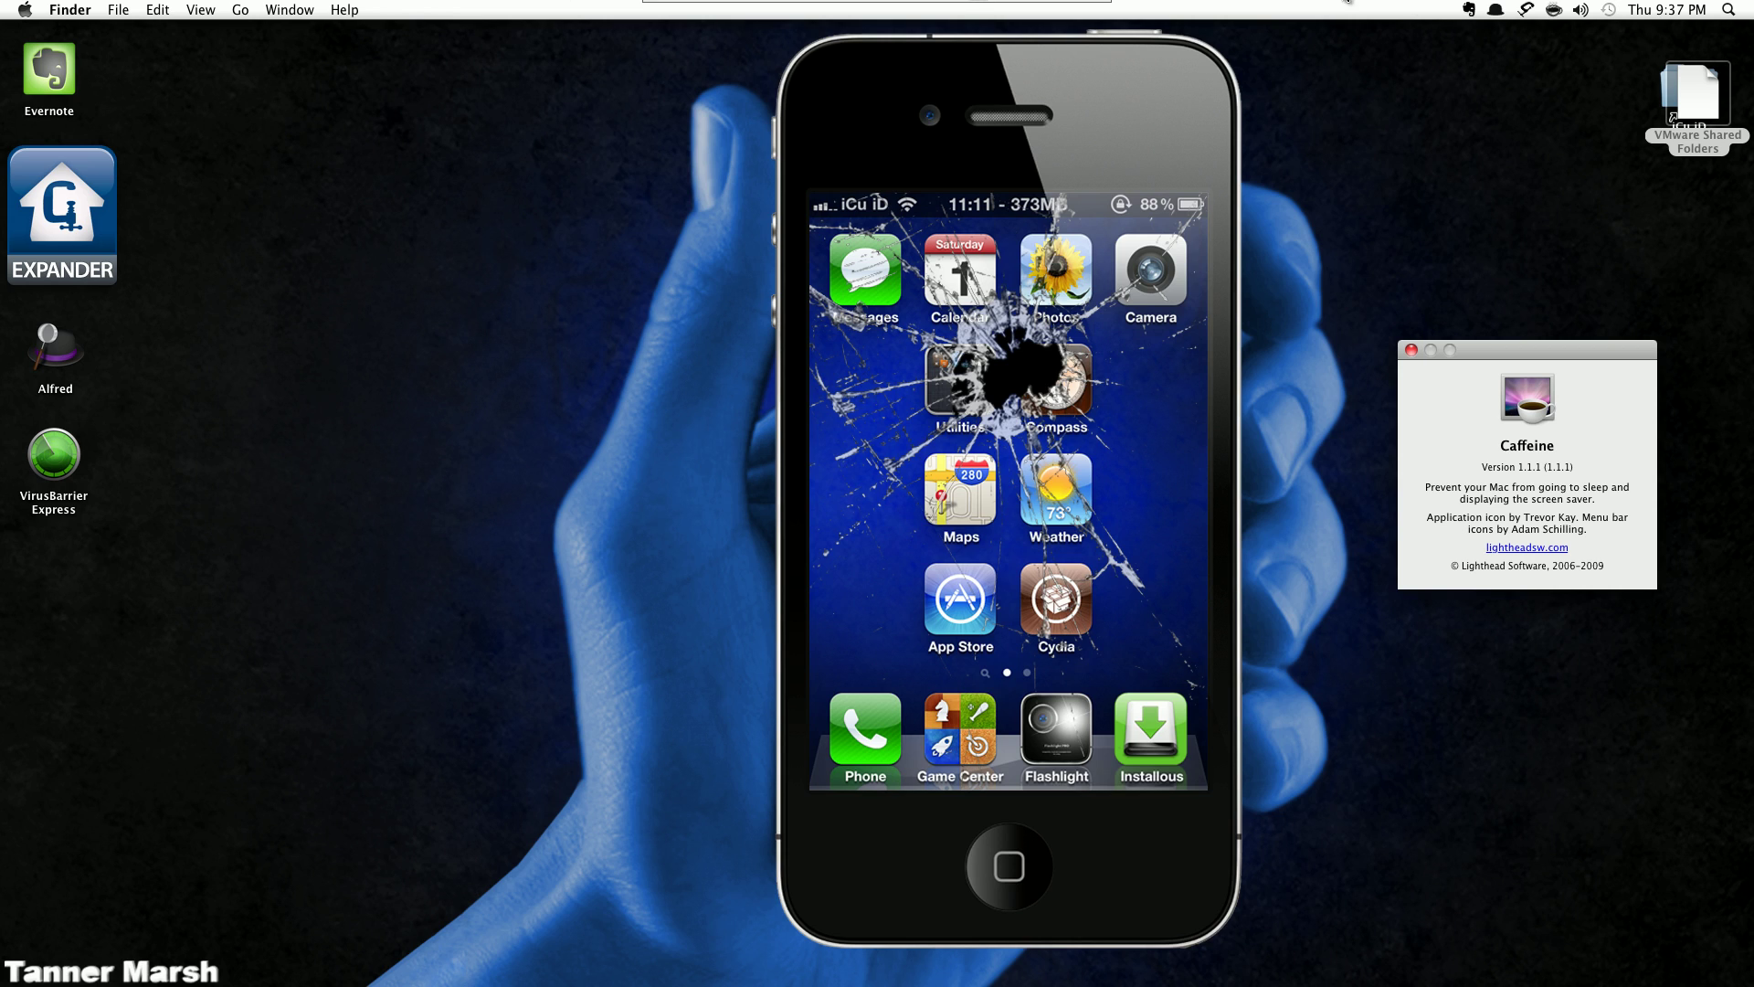
# - Close About, then in Caffeine Preferences turn off the startup welcome message and keep duration Indefinitely
pyautogui.click(1411, 350)
pyautogui.click(1555, 10)
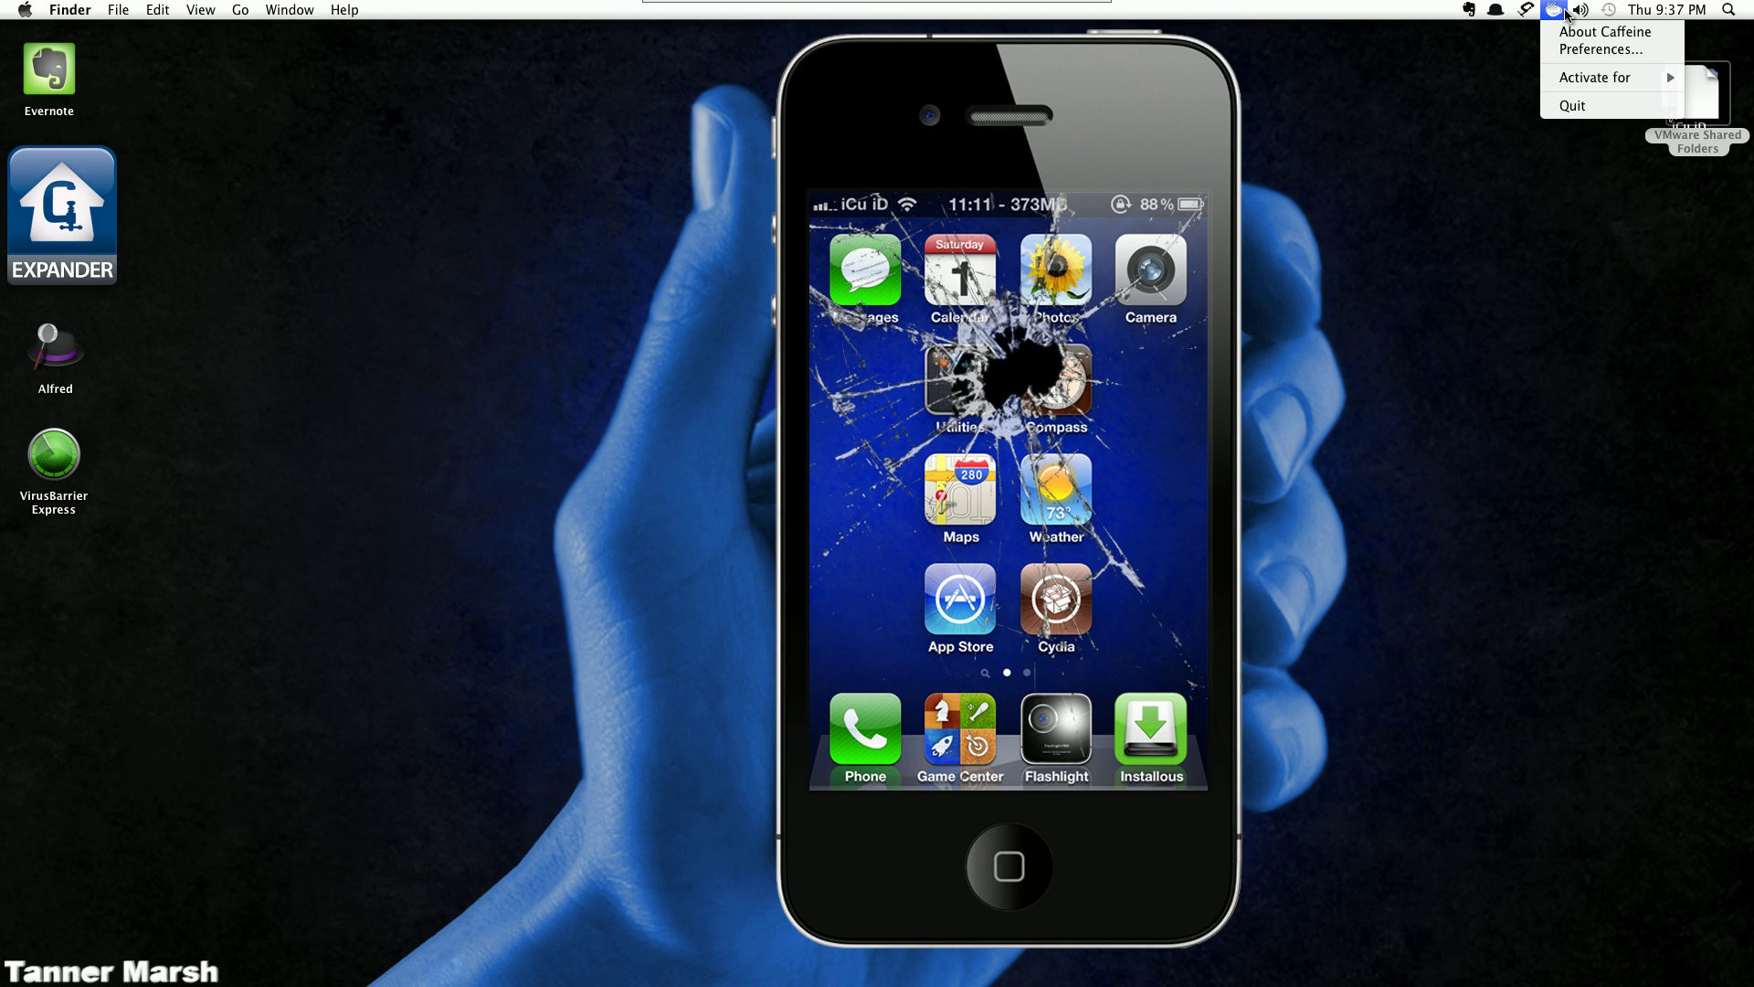
pyautogui.click(1600, 50)
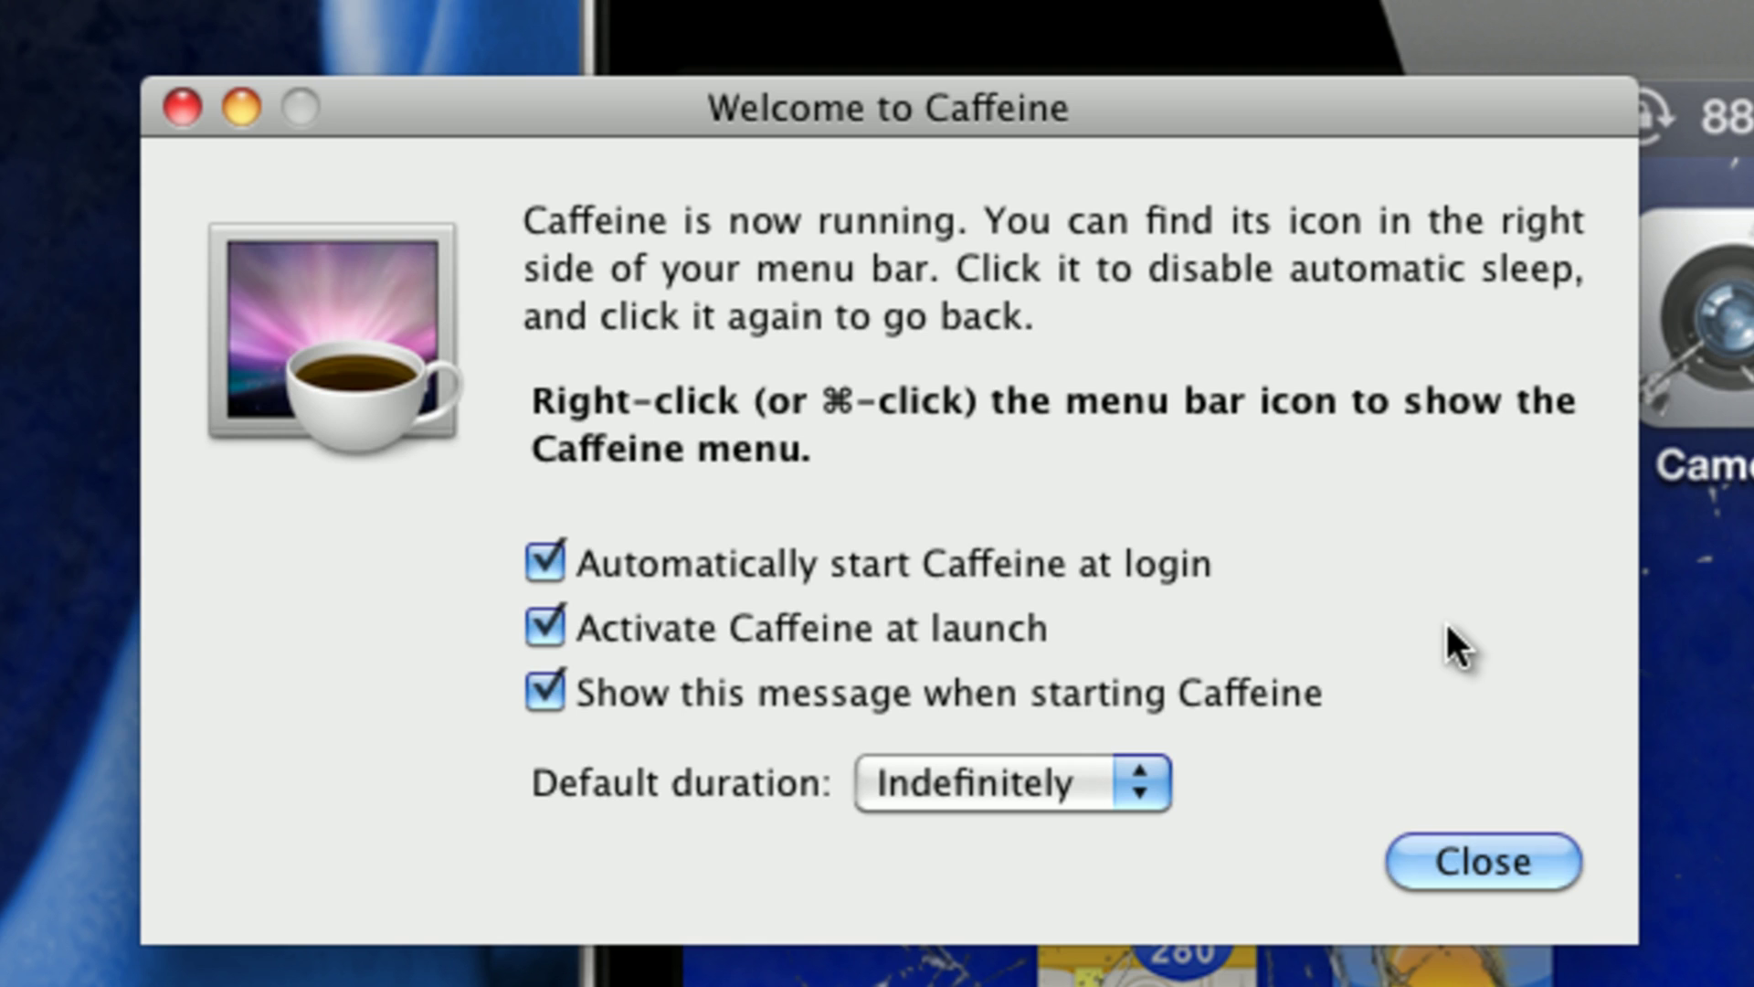
pyautogui.click(548, 680)
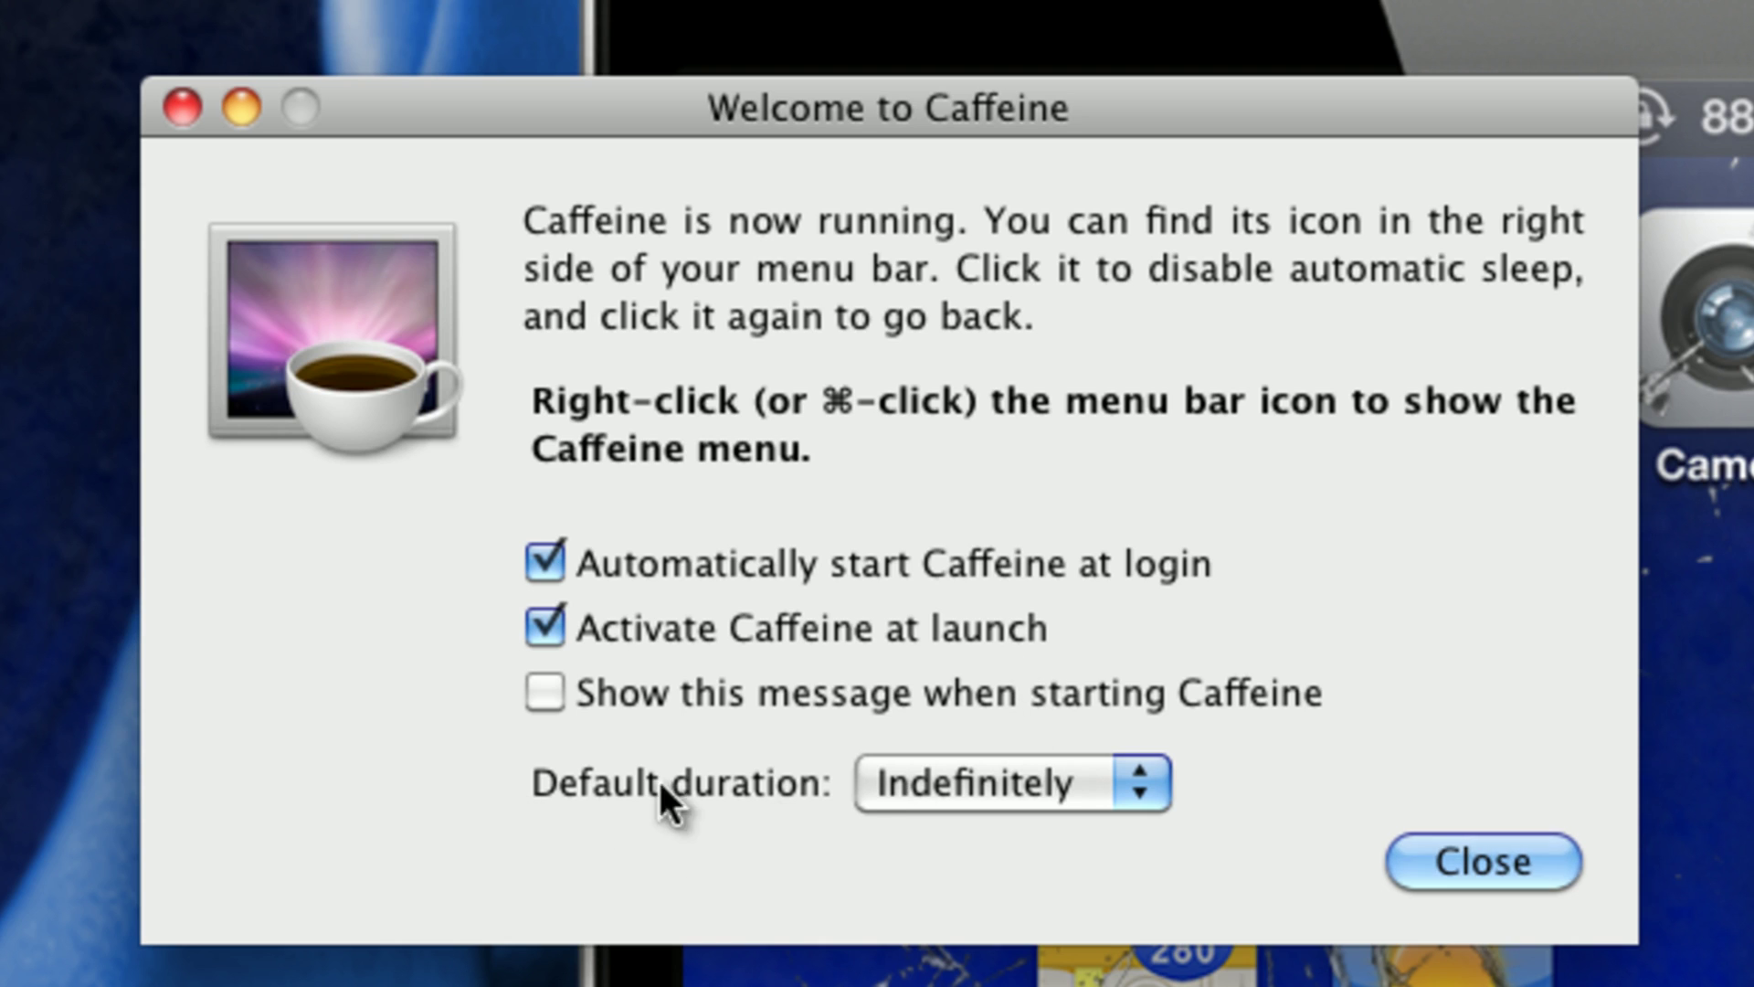
pyautogui.click(1067, 782)
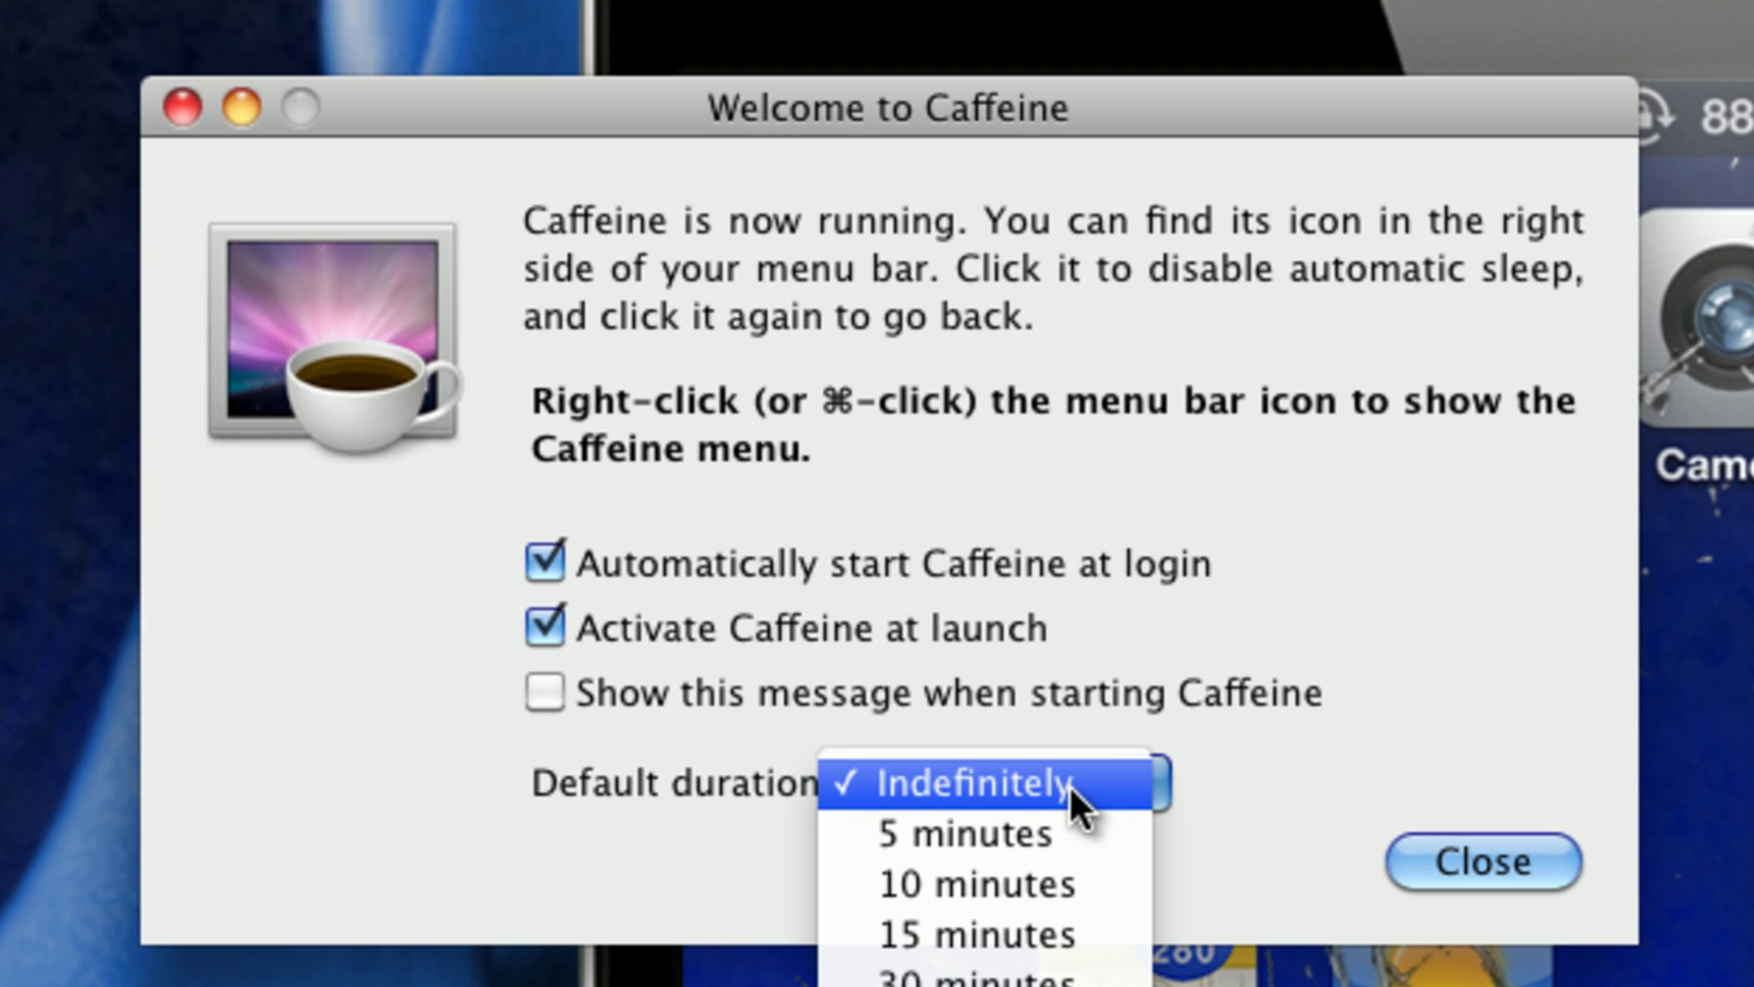
pyautogui.click(1484, 692)
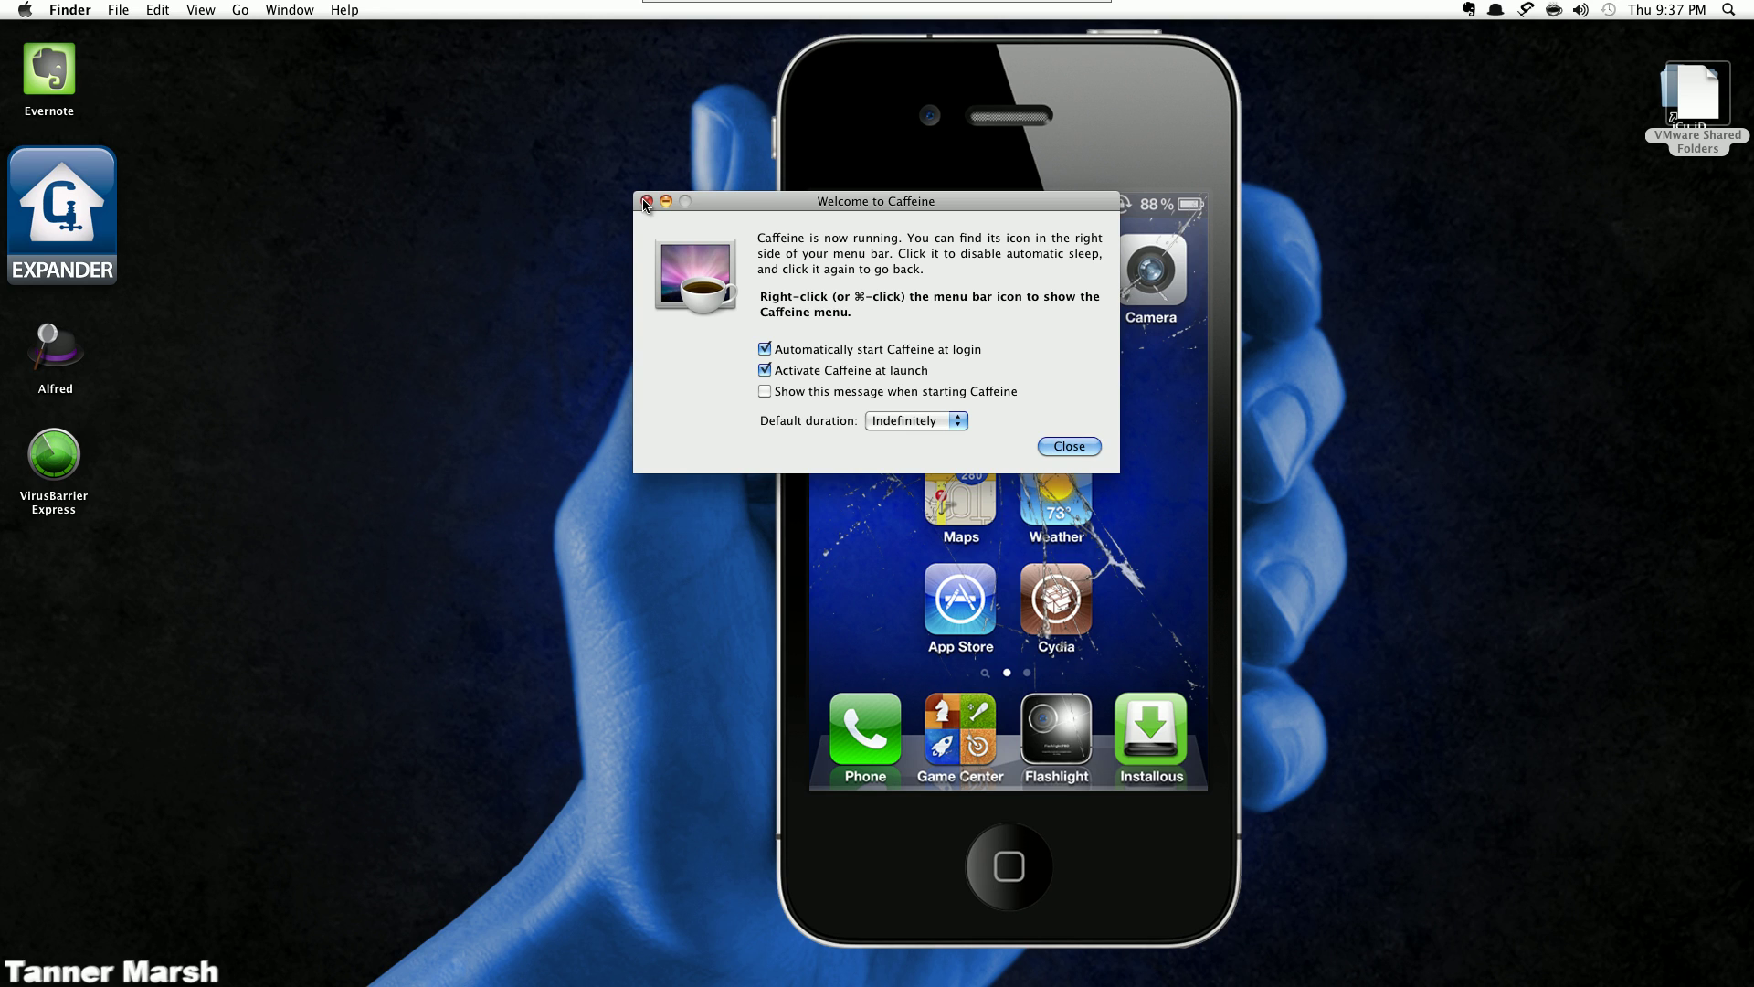
# - Close Caffeine's welcome dialog, launch Evernote, and trash the newest Untitled Clipped Note and 'New'
pyautogui.click(646, 202)
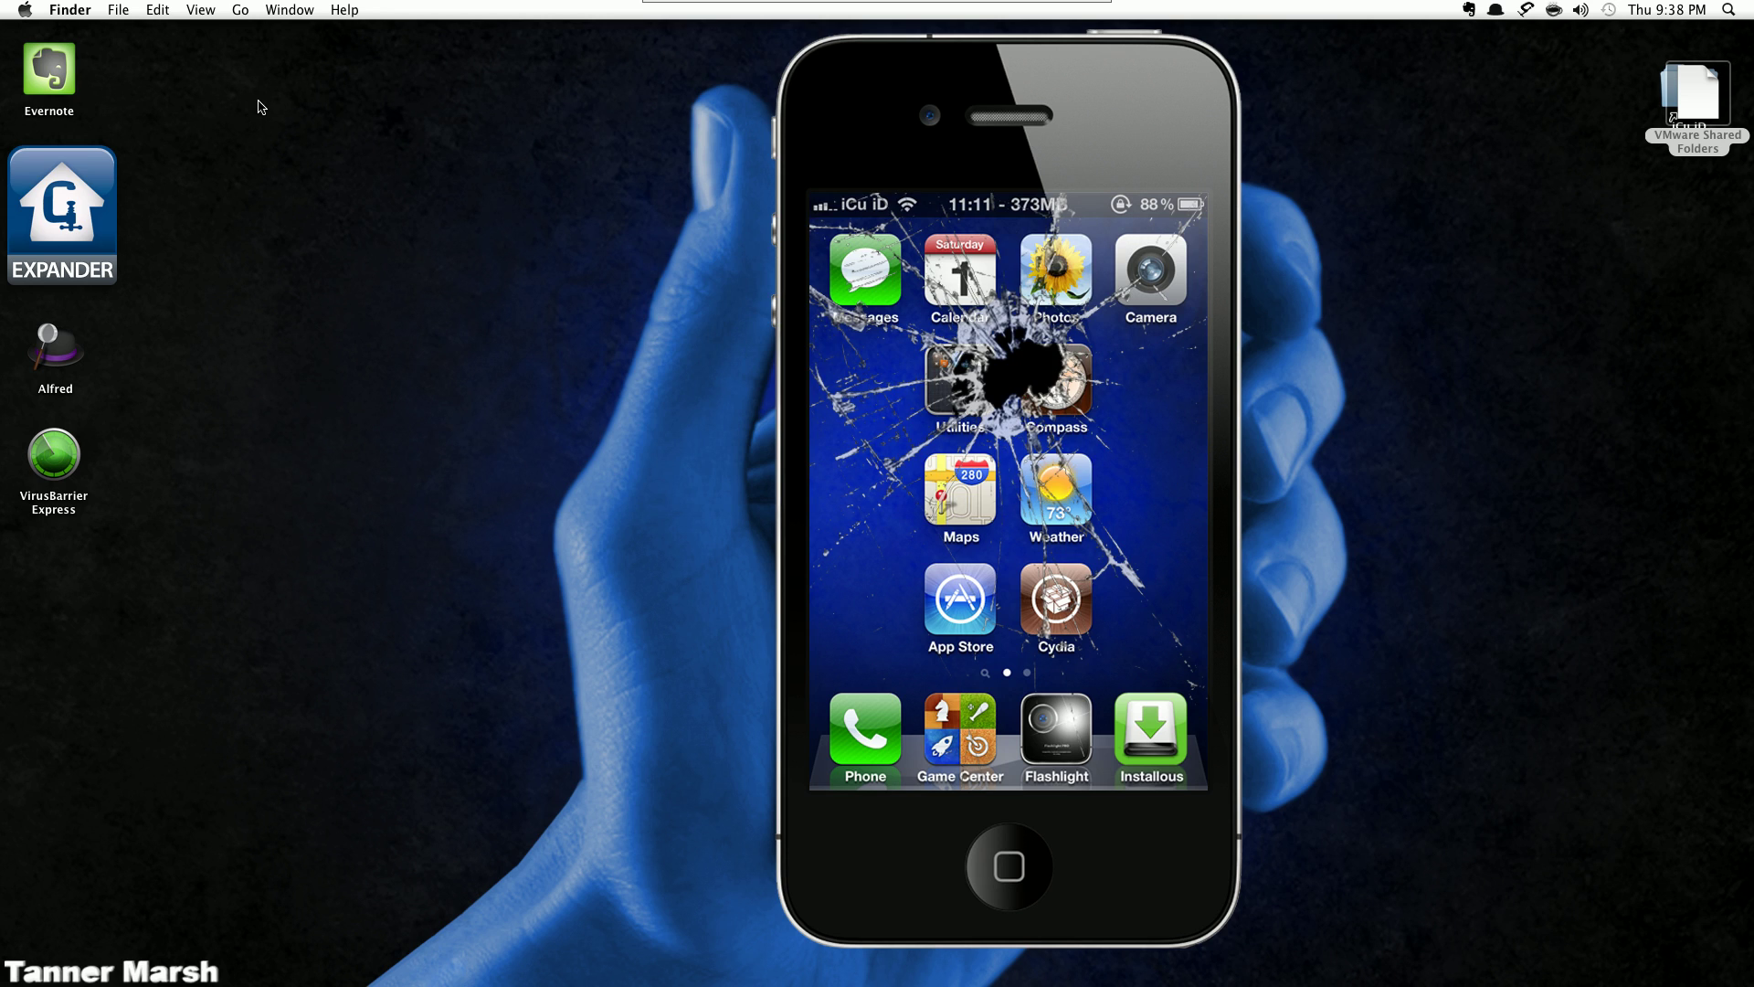
pyautogui.doubleClick(55, 74)
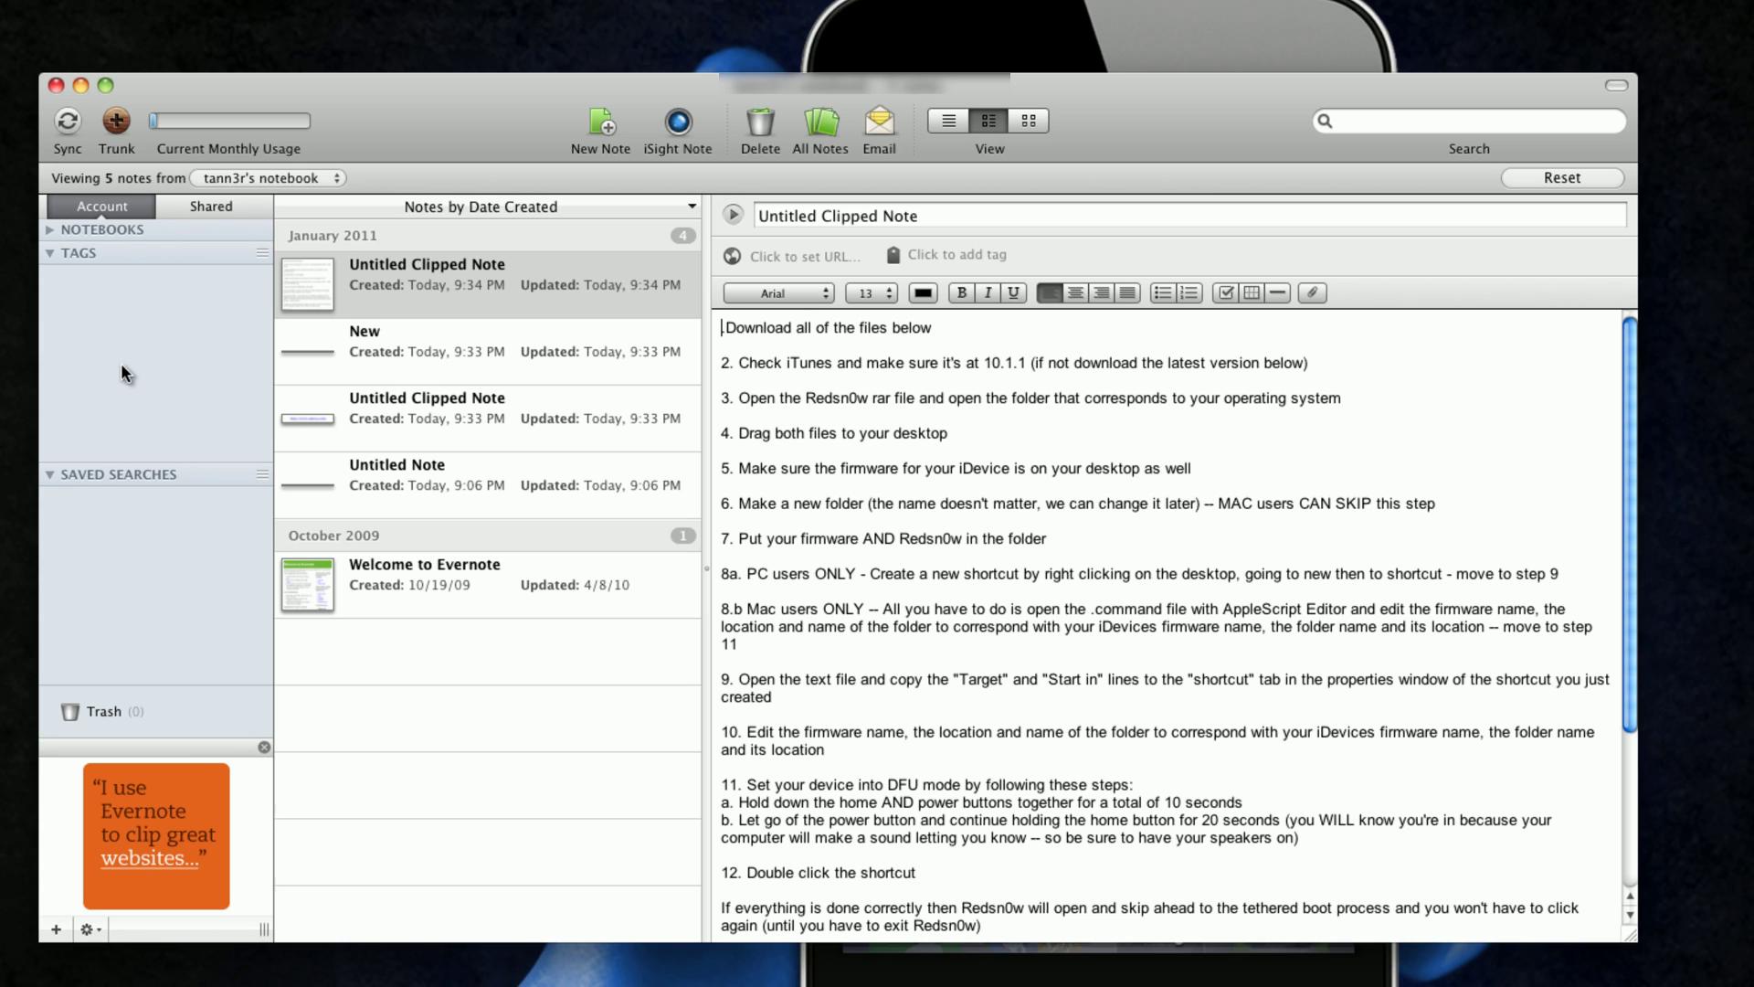
pyautogui.moveTo(420, 282); pyautogui.dragTo(104, 709)
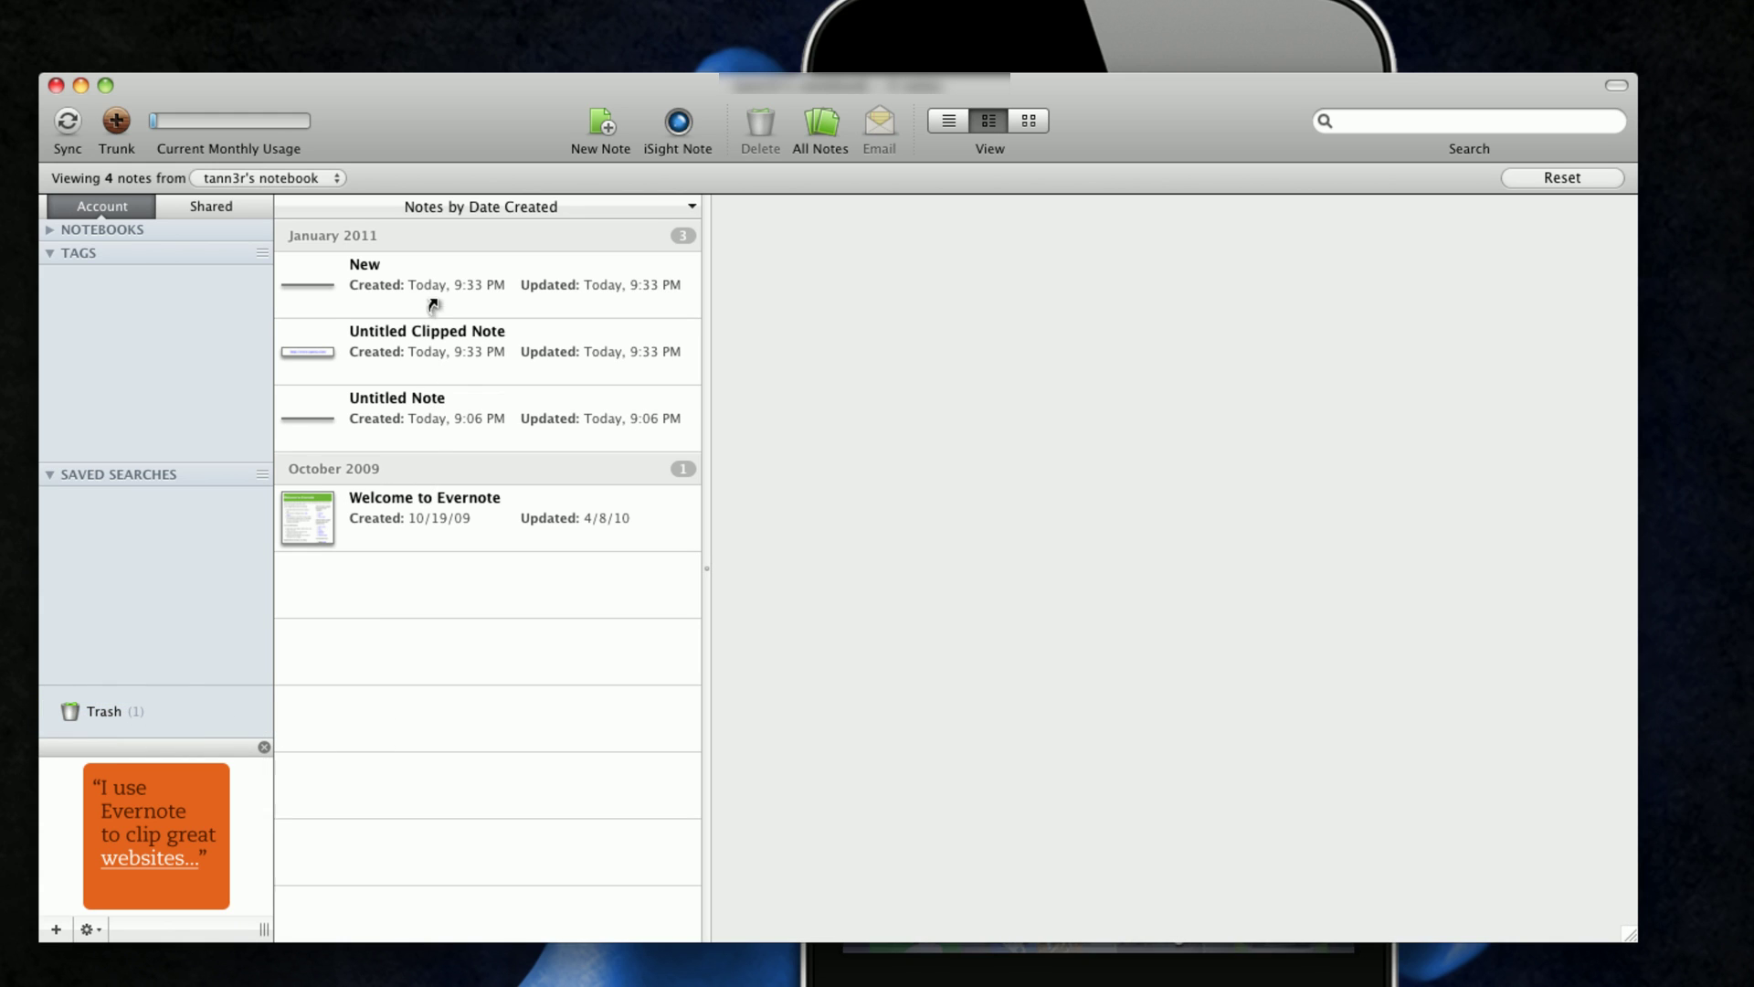
pyautogui.moveTo(437, 317); pyautogui.dragTo(129, 716)
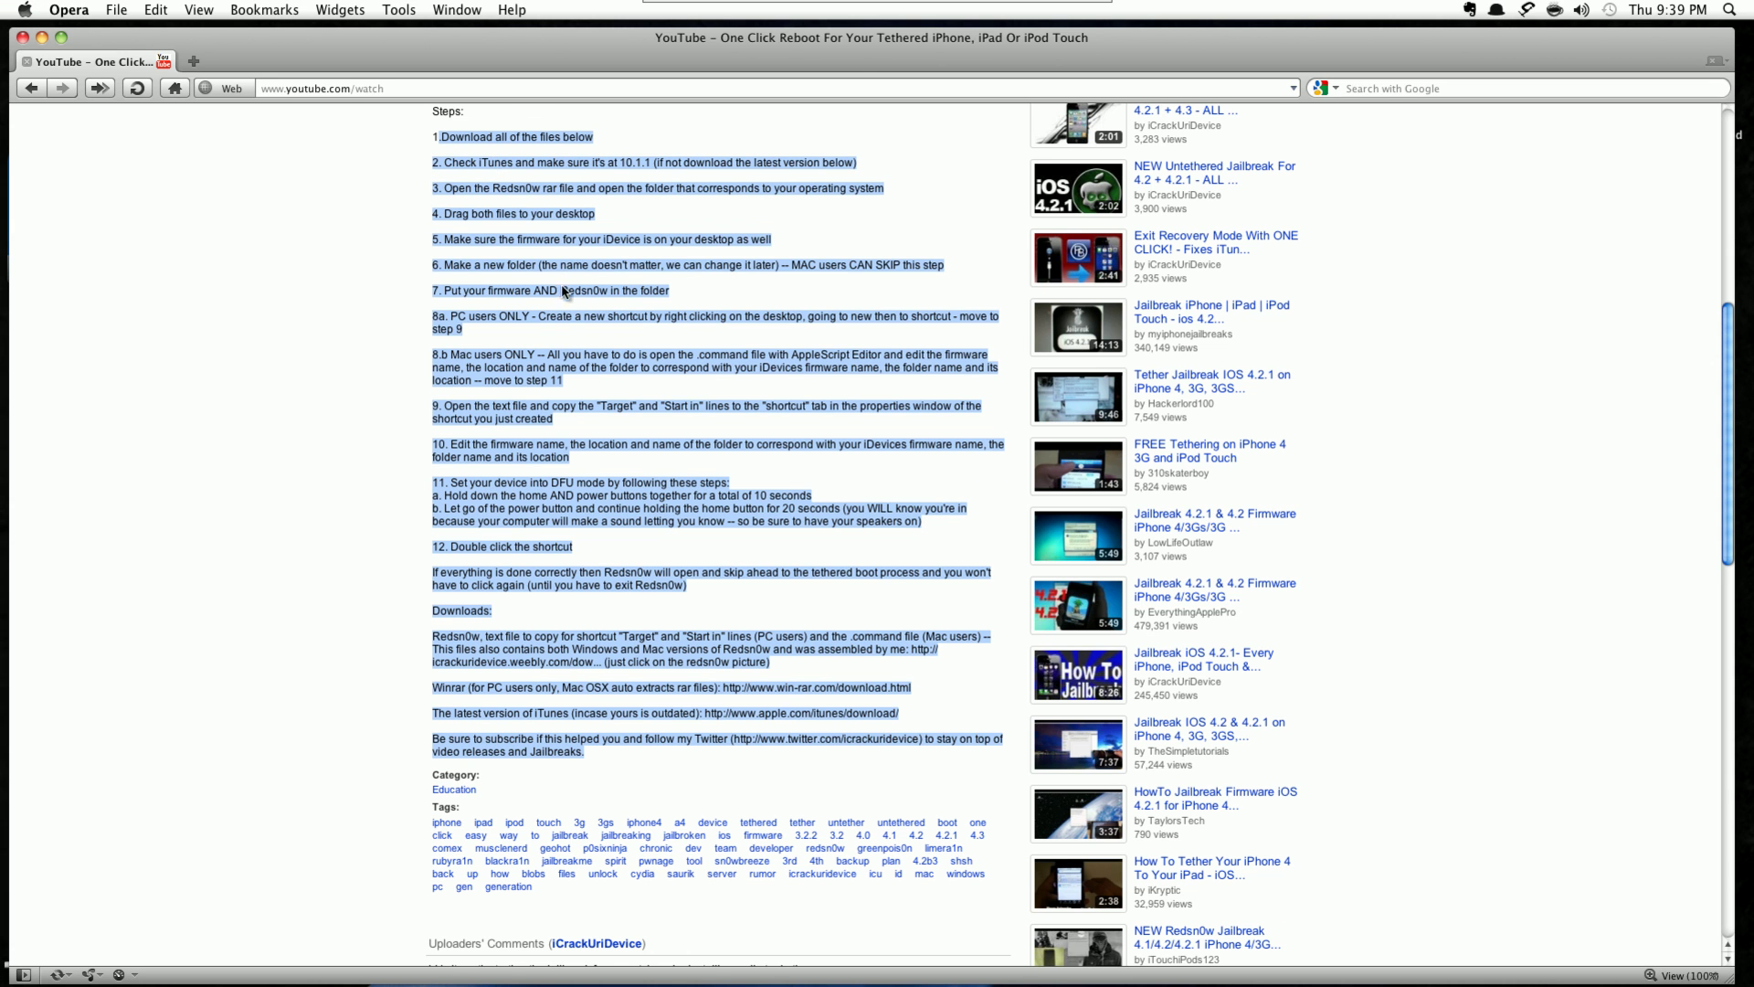
# - Copy the YouTube description from the Jailbroken intro through the steps and download links
pyautogui.scroll(10, 556, 322)
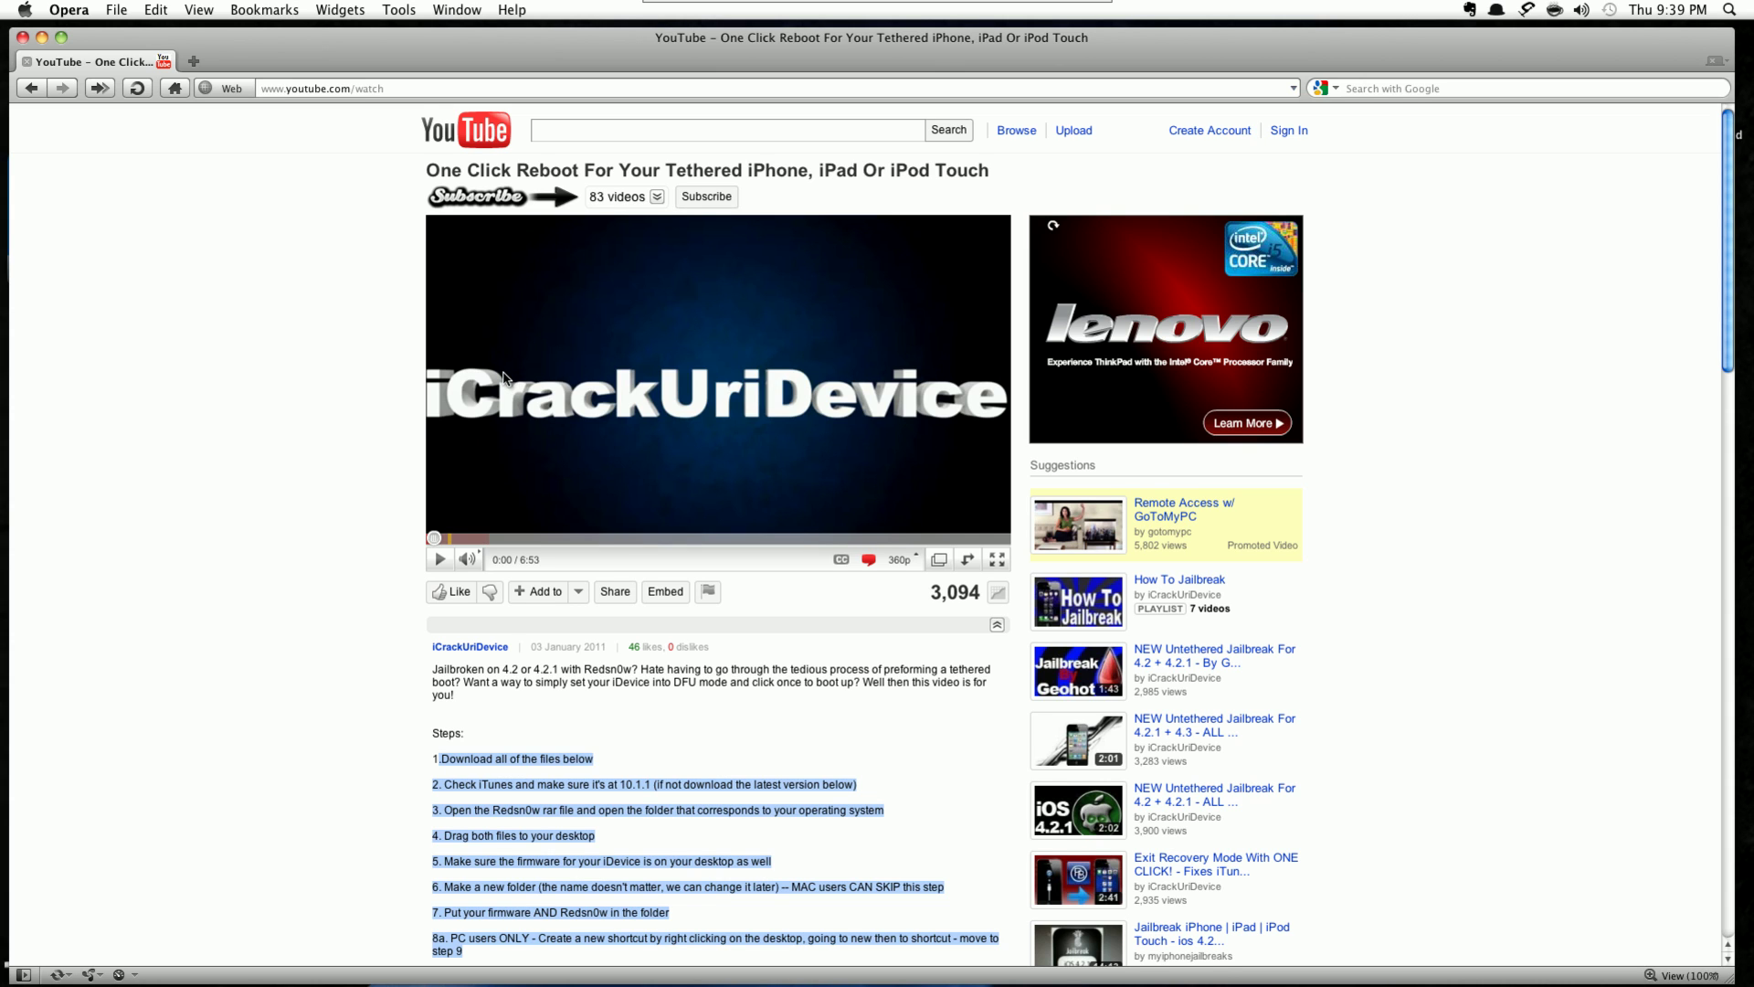
pyautogui.scroll(-3, 503, 378)
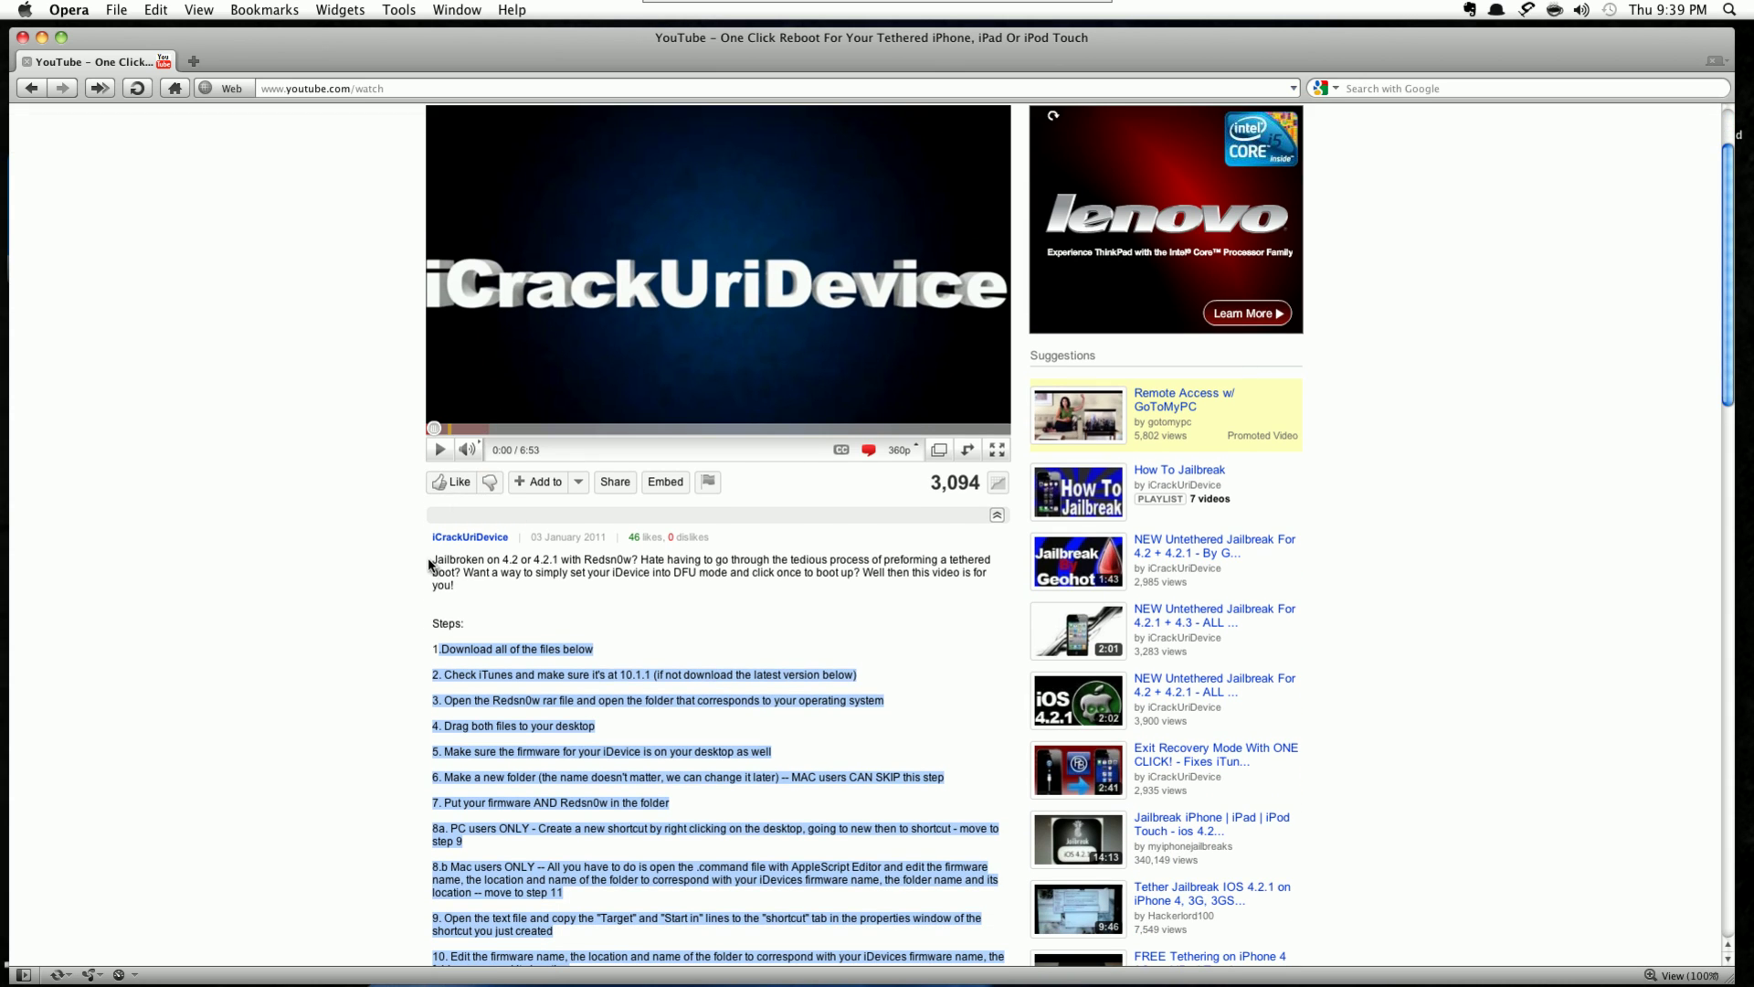
pyautogui.moveTo(429, 565); pyautogui.dragTo(798, 824)
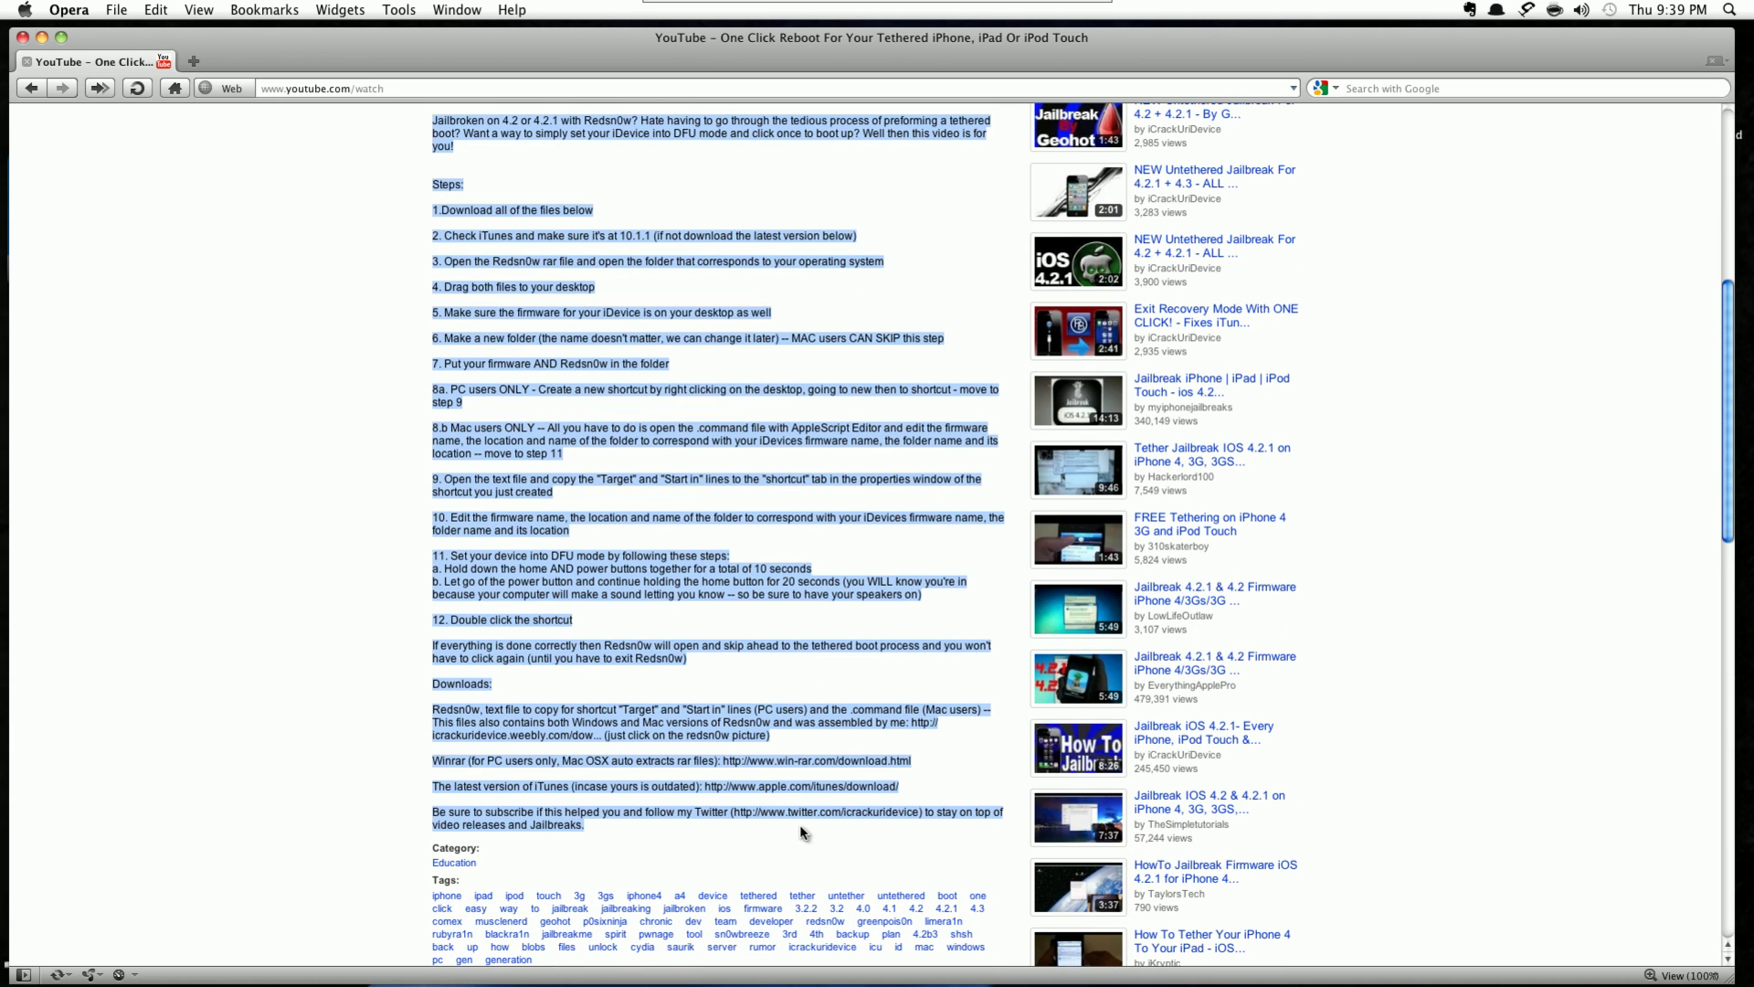
pyautogui.rightClick(605, 556)
pyautogui.click(745, 608)
pyautogui.click(1470, 11)
# - Paste the copied text into a new Evernote note titled 'Youtube video', close it, and hide Evernote
pyautogui.click(1330, 49)
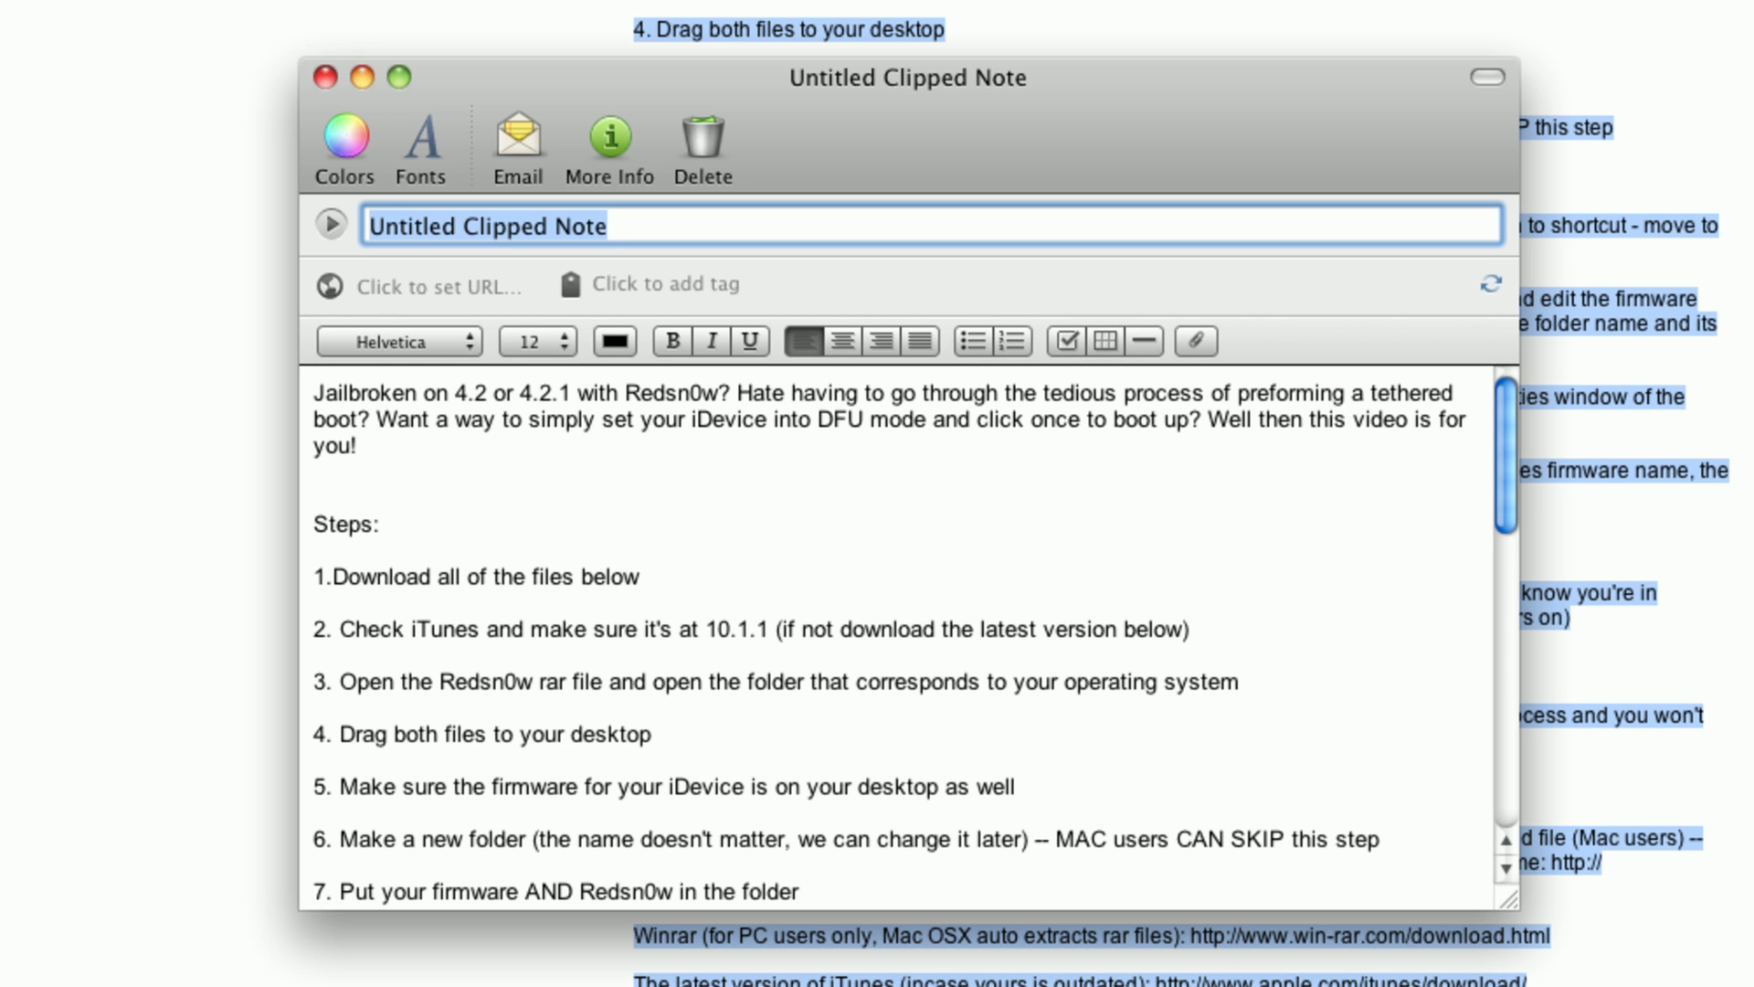
pyautogui.write('Yout')
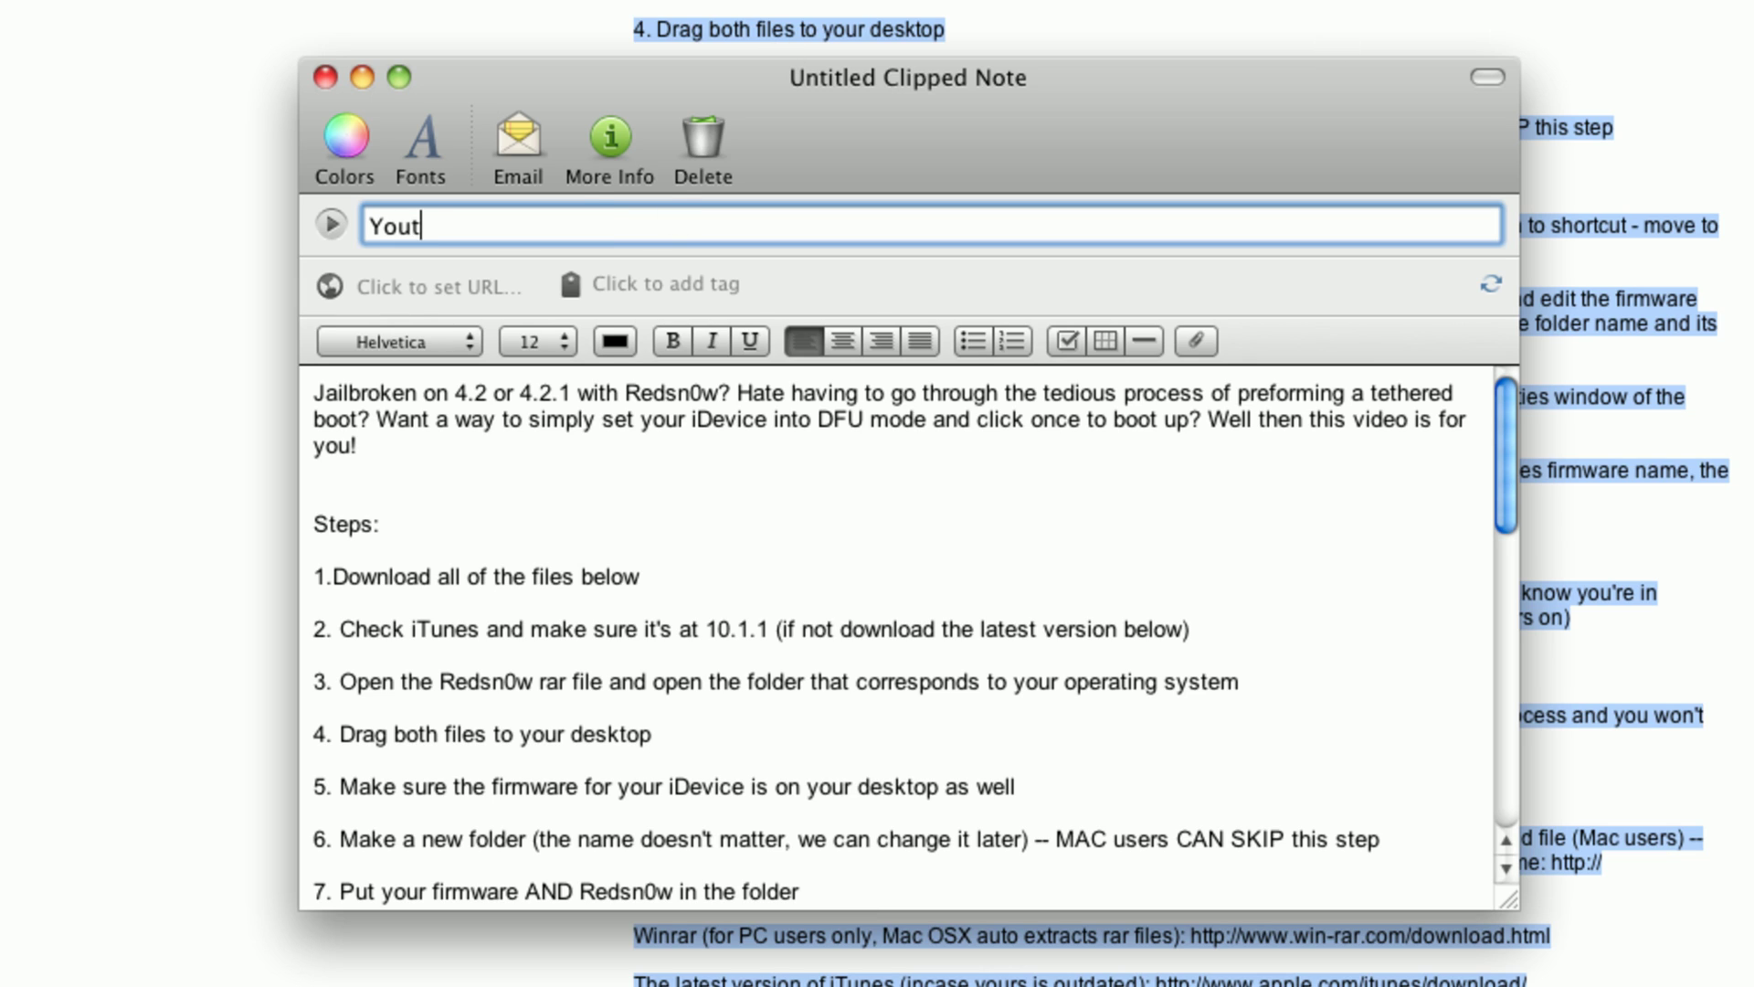
pyautogui.write('ube video')
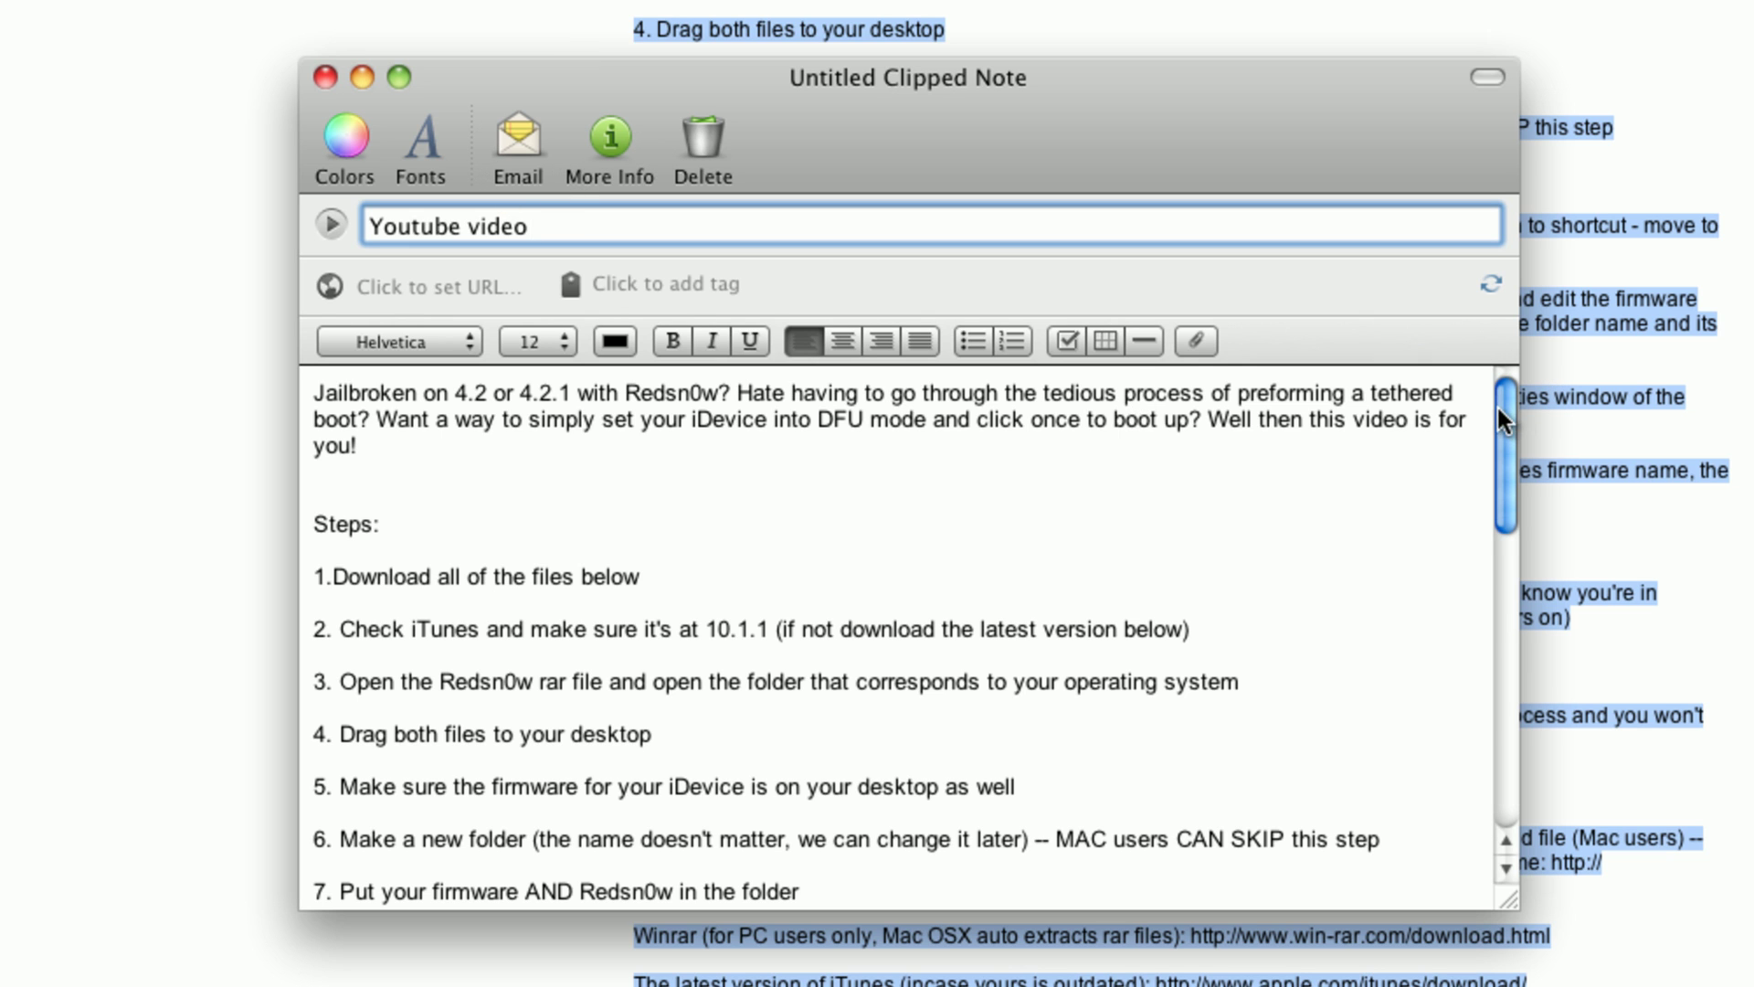
pyautogui.moveTo(1503, 420); pyautogui.dragTo(1457, 281)
pyautogui.click(327, 79)
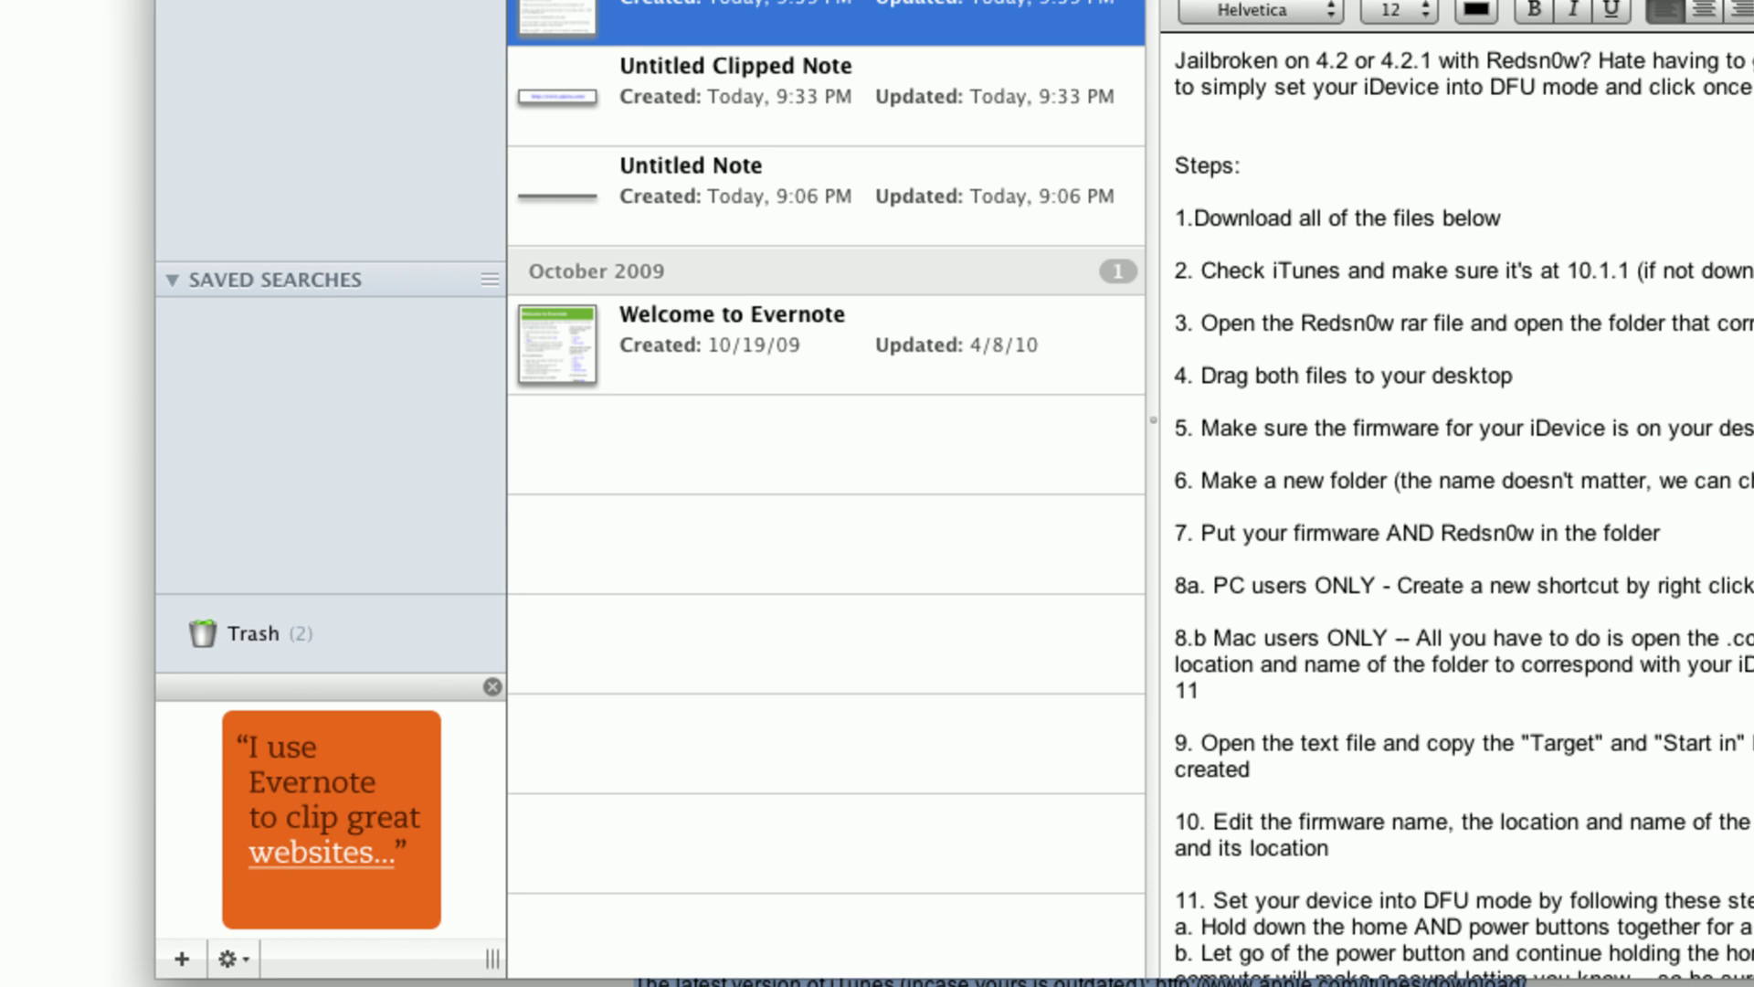
pyautogui.press('super+w')
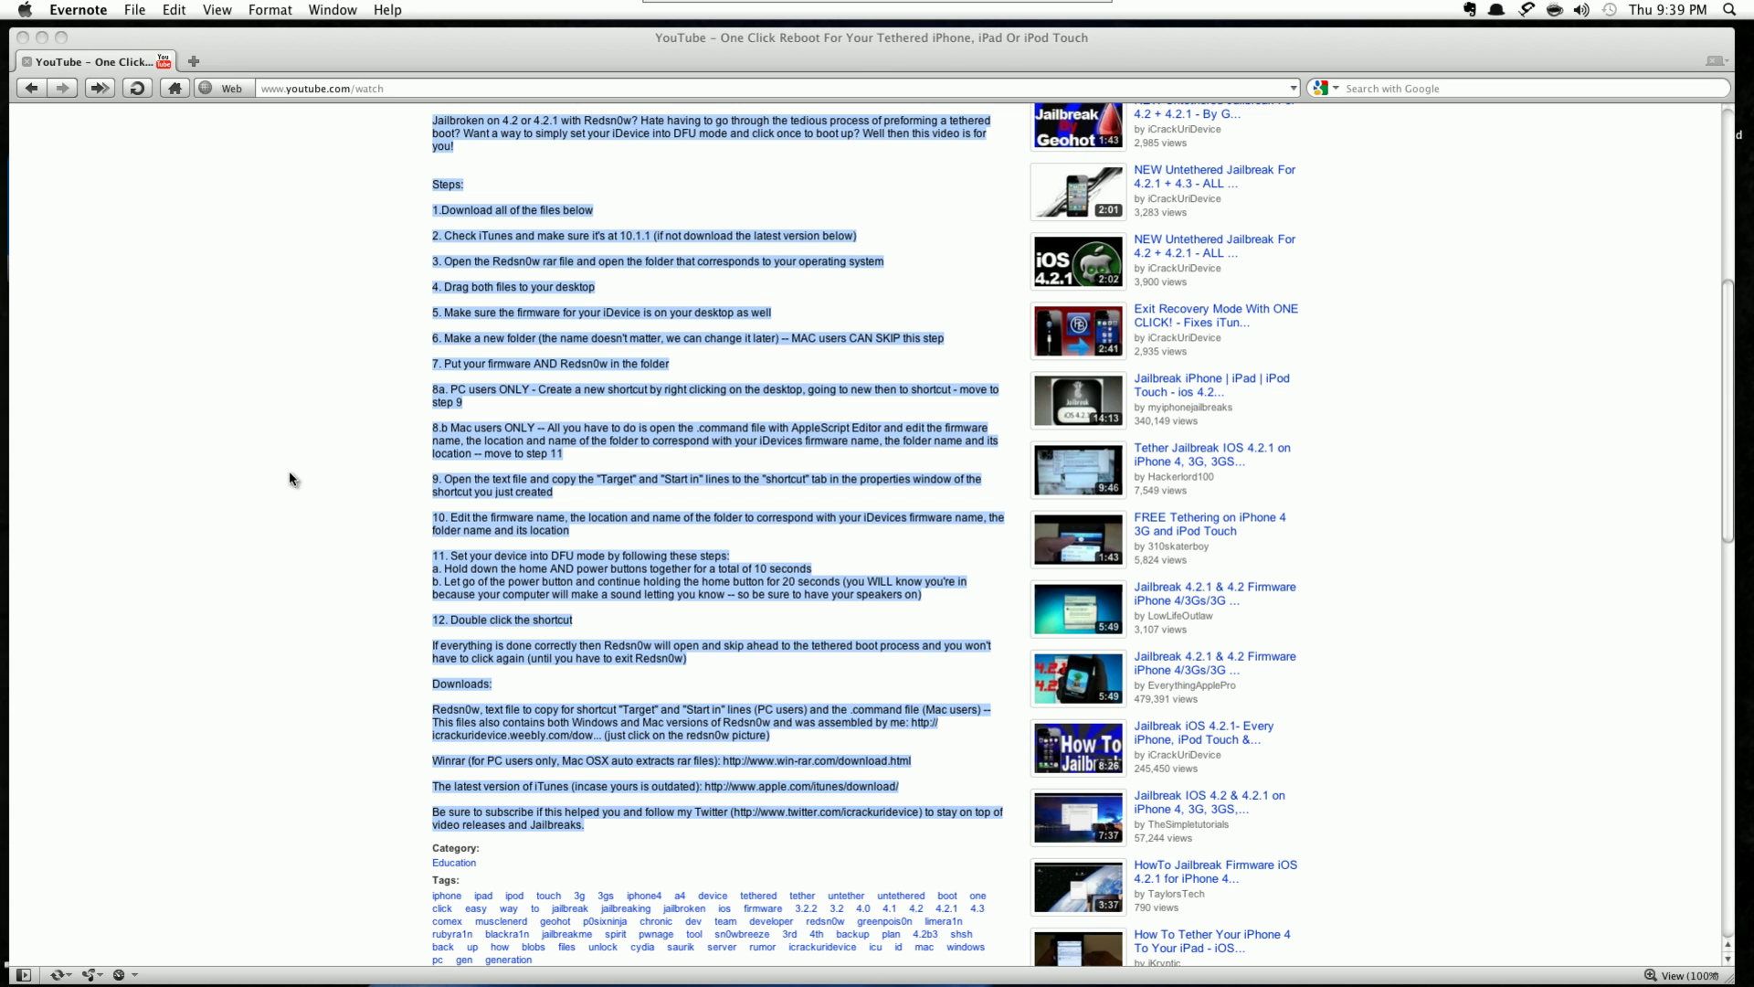
# - Move My Zip Test.zip from the iCu iD folder onto the desktop
pyautogui.scroll(5, 245, 466)
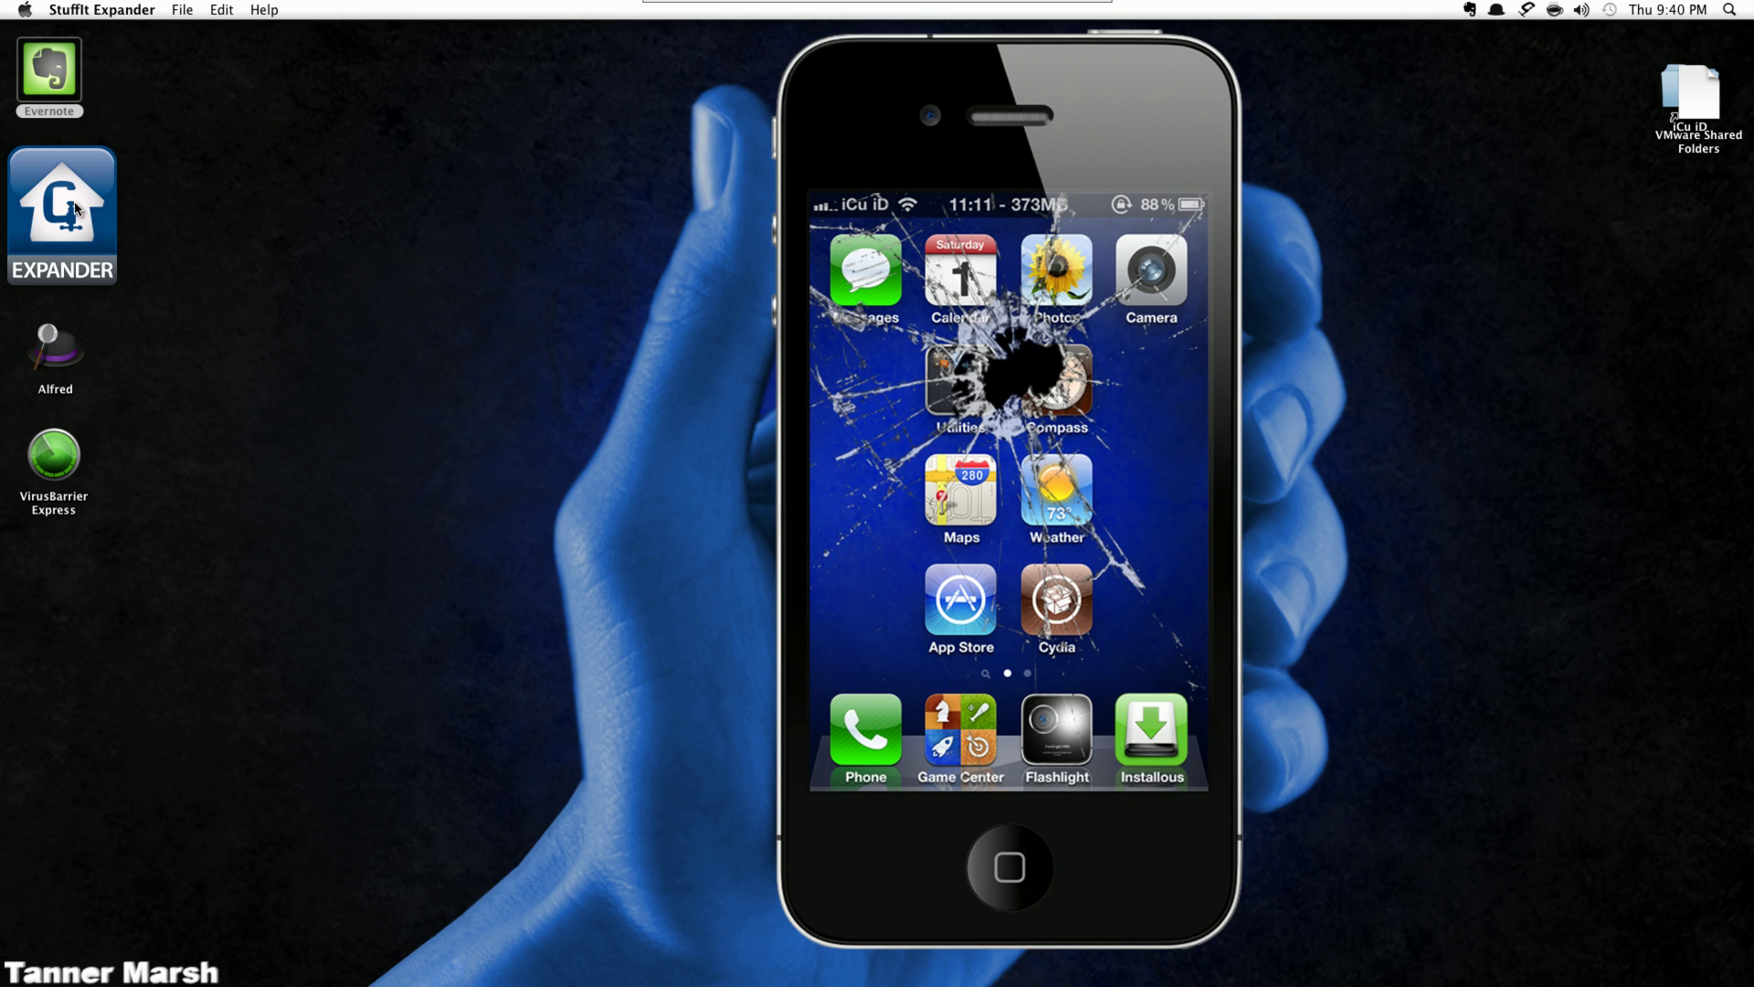
pyautogui.moveTo(92, 208); pyautogui.dragTo(57, 189)
pyautogui.click(1725, 95)
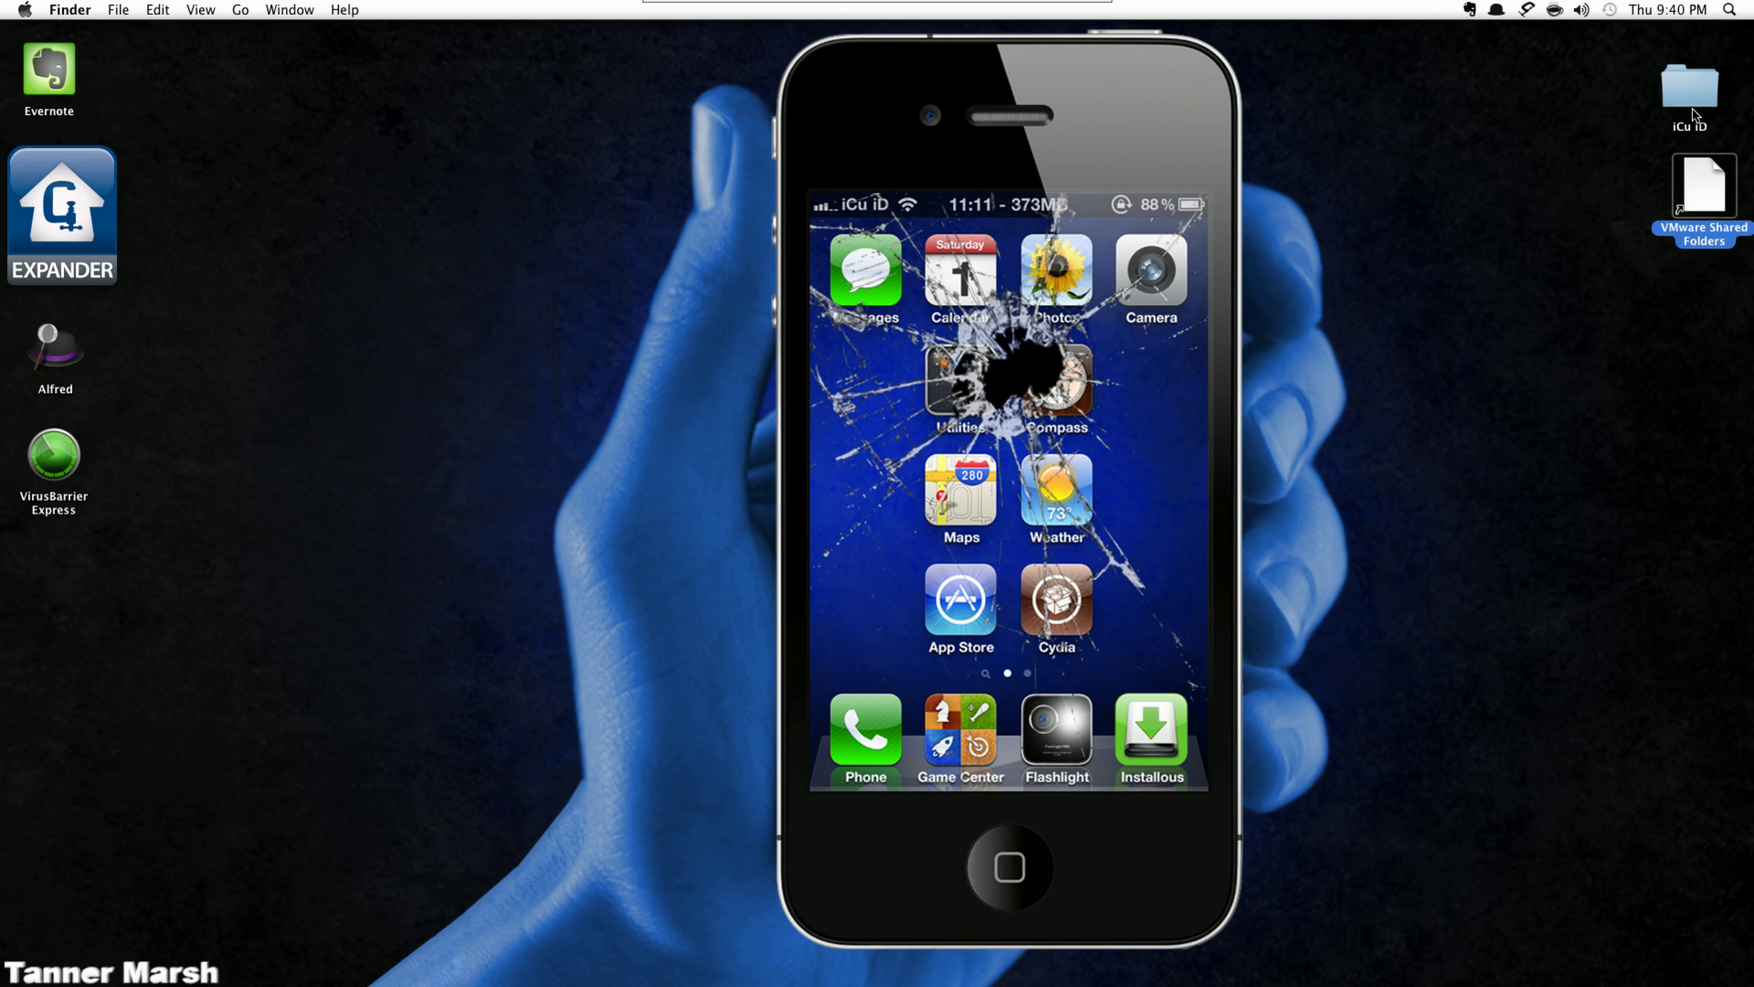
pyautogui.doubleClick(1708, 95)
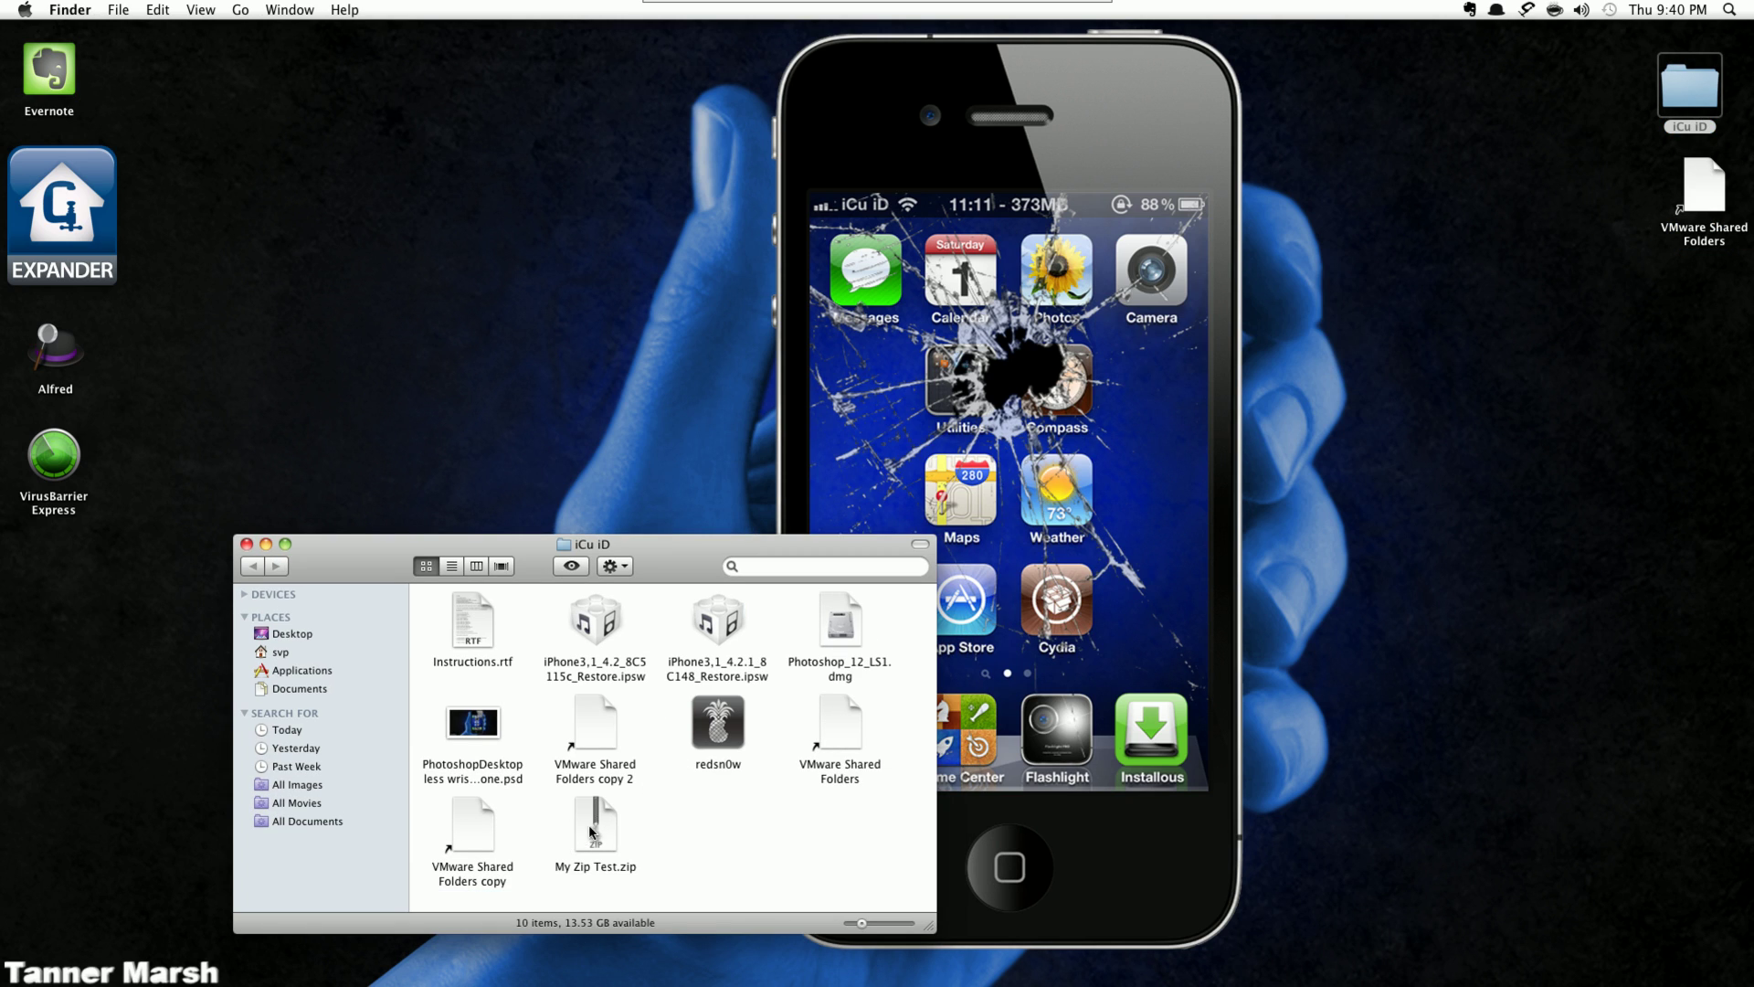
pyautogui.moveTo(595, 827); pyautogui.dragTo(234, 545)
pyautogui.click(234, 546)
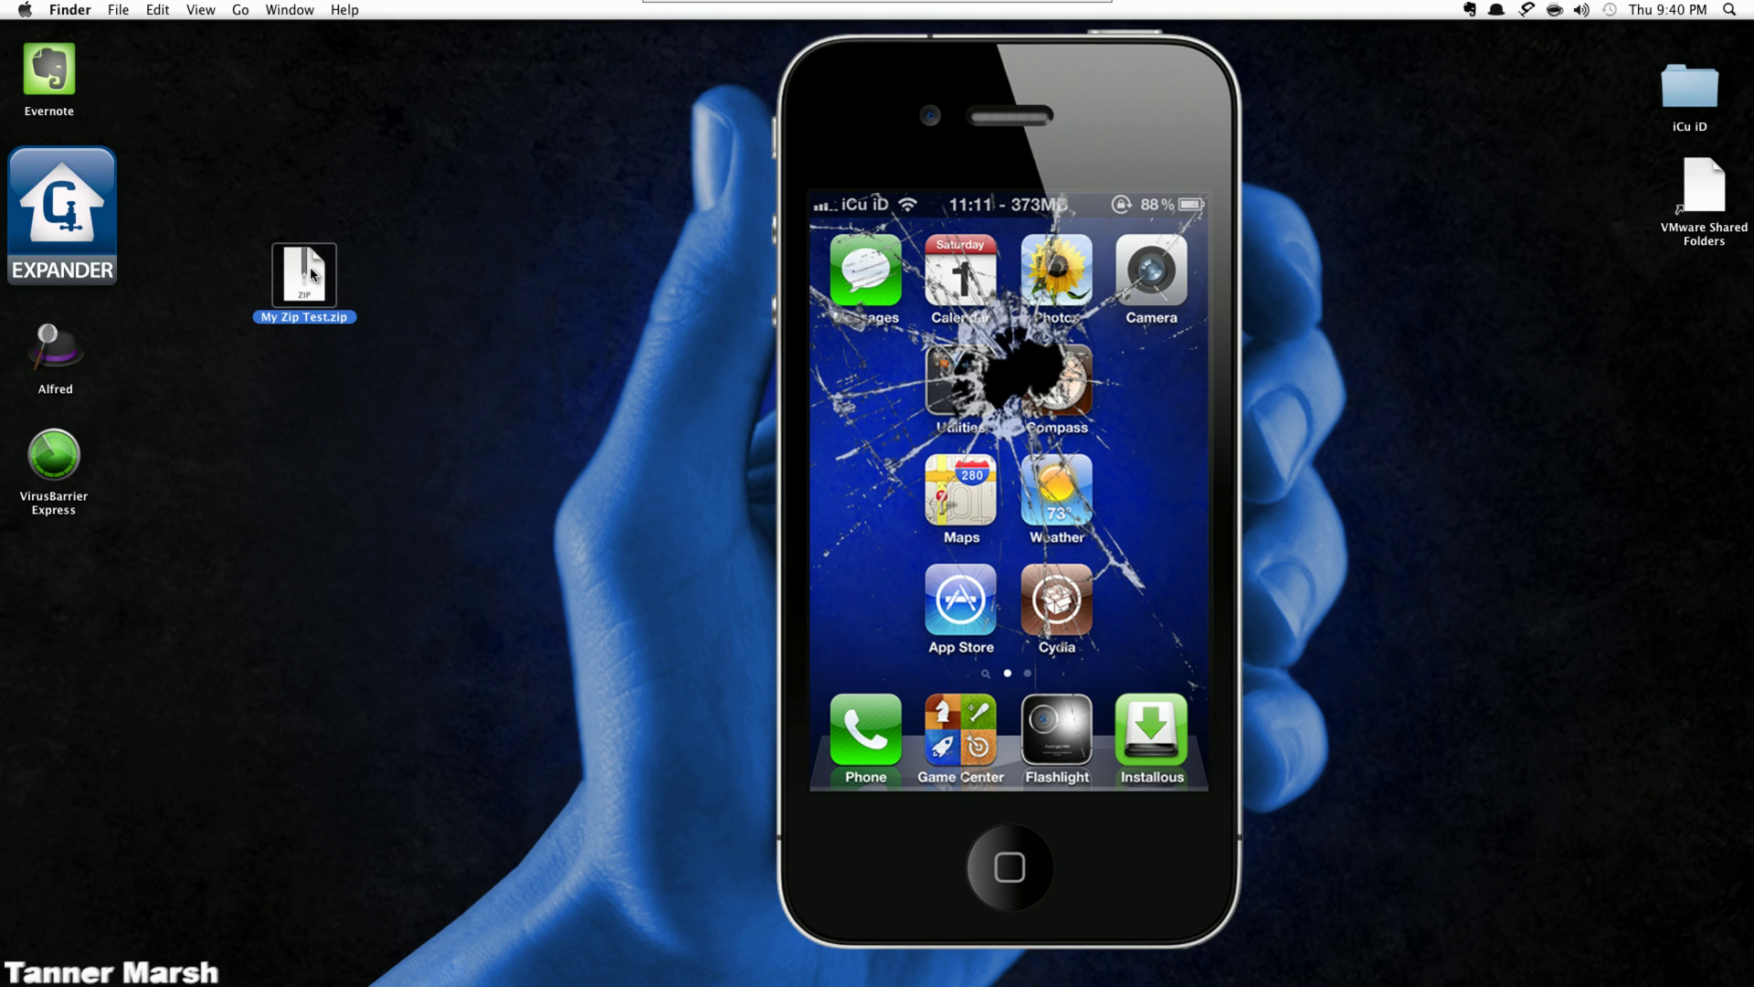
# - Expand the zip with StuffIt Expander into My Zip Test and move RecBoot onto the desktop
pyautogui.moveTo(310, 274); pyautogui.dragTo(63, 216)
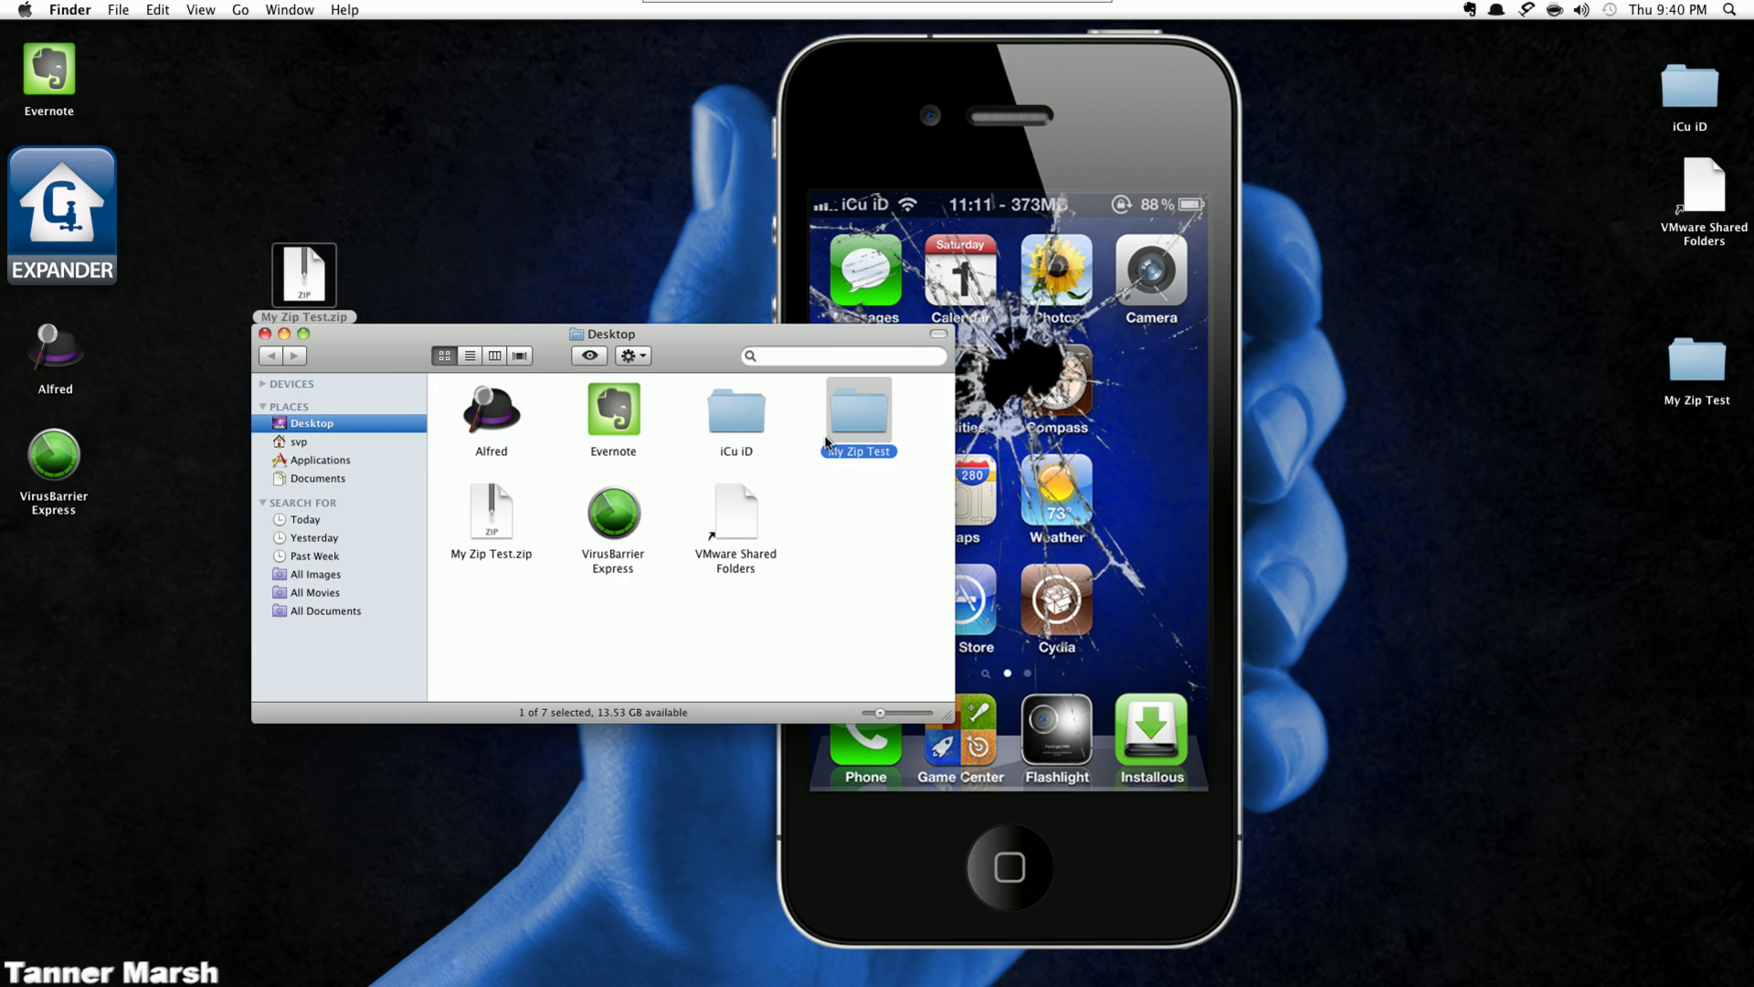
pyautogui.click(265, 334)
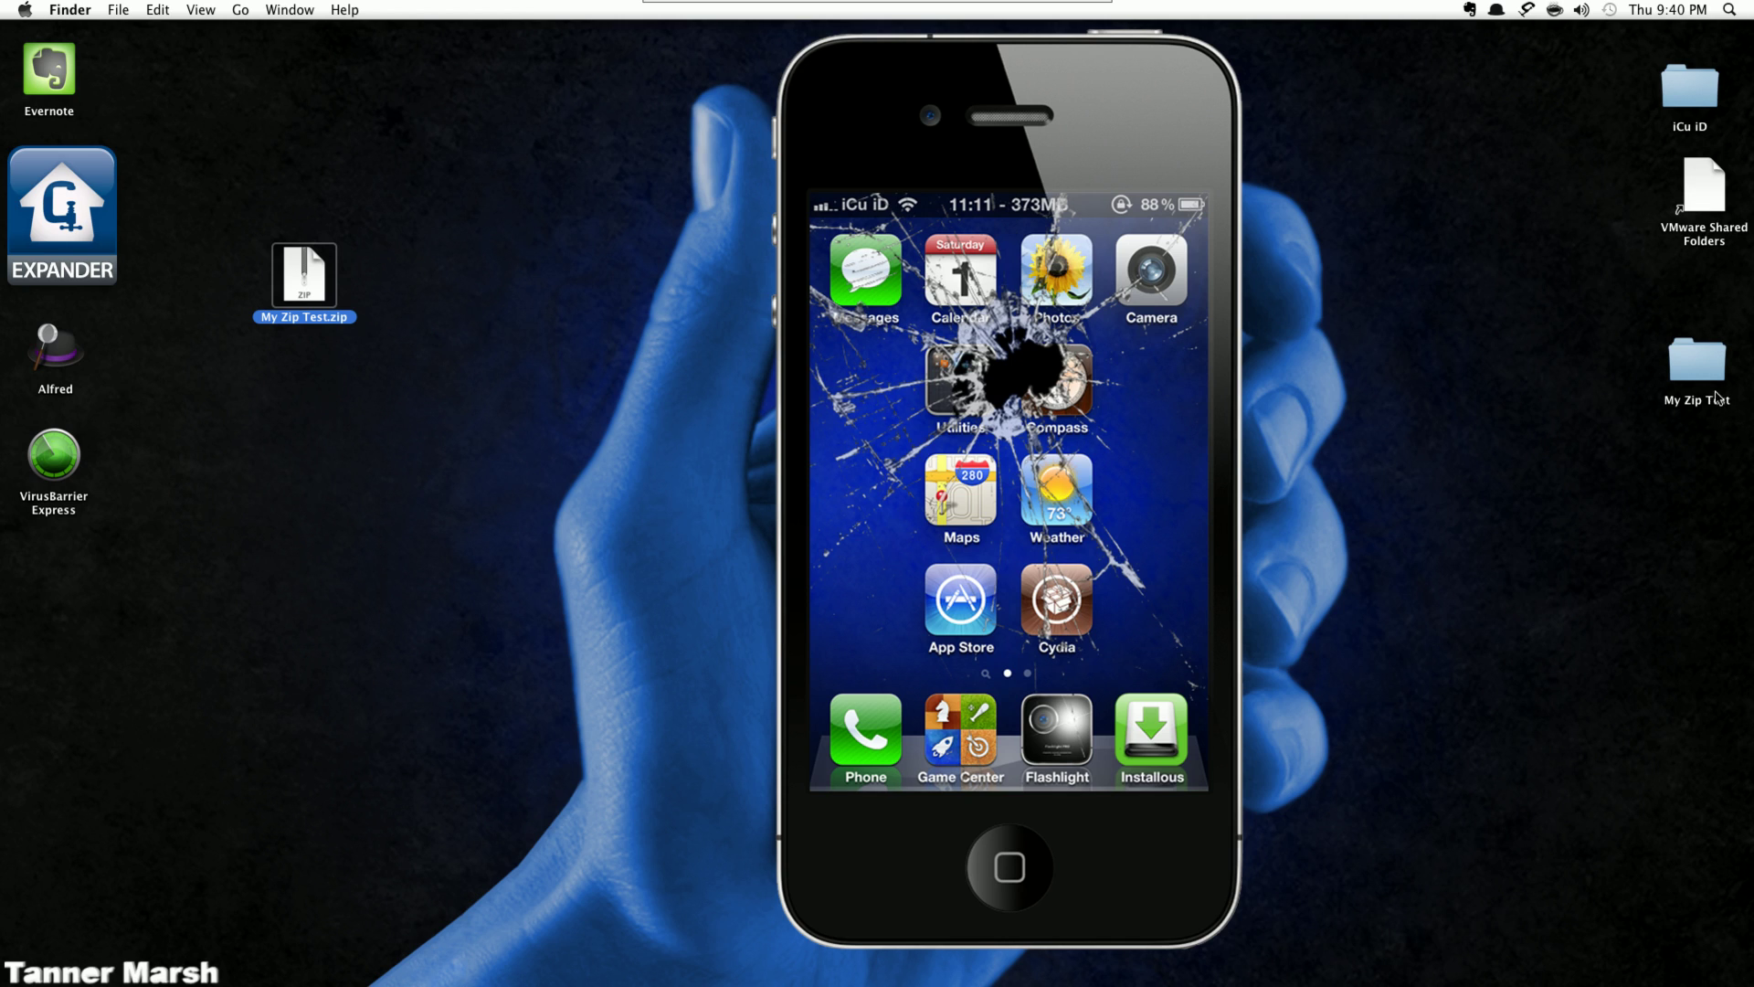
pyautogui.moveTo(1710, 388); pyautogui.dragTo(300, 405)
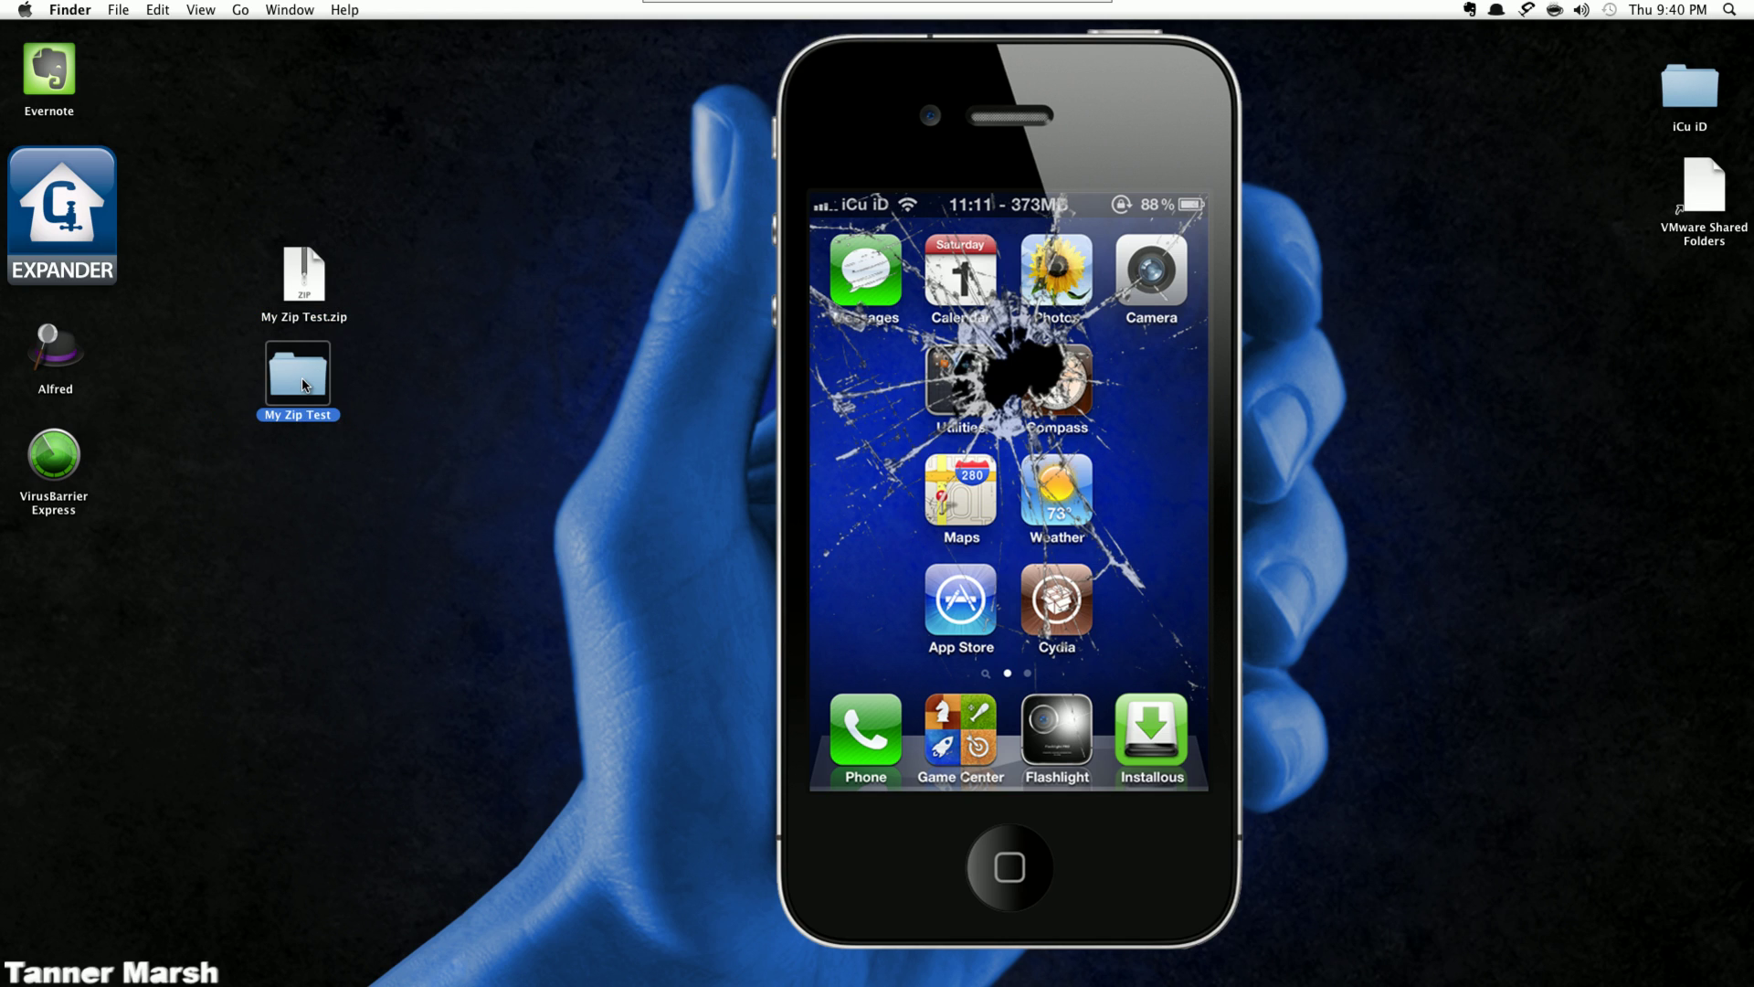
pyautogui.doubleClick(306, 384)
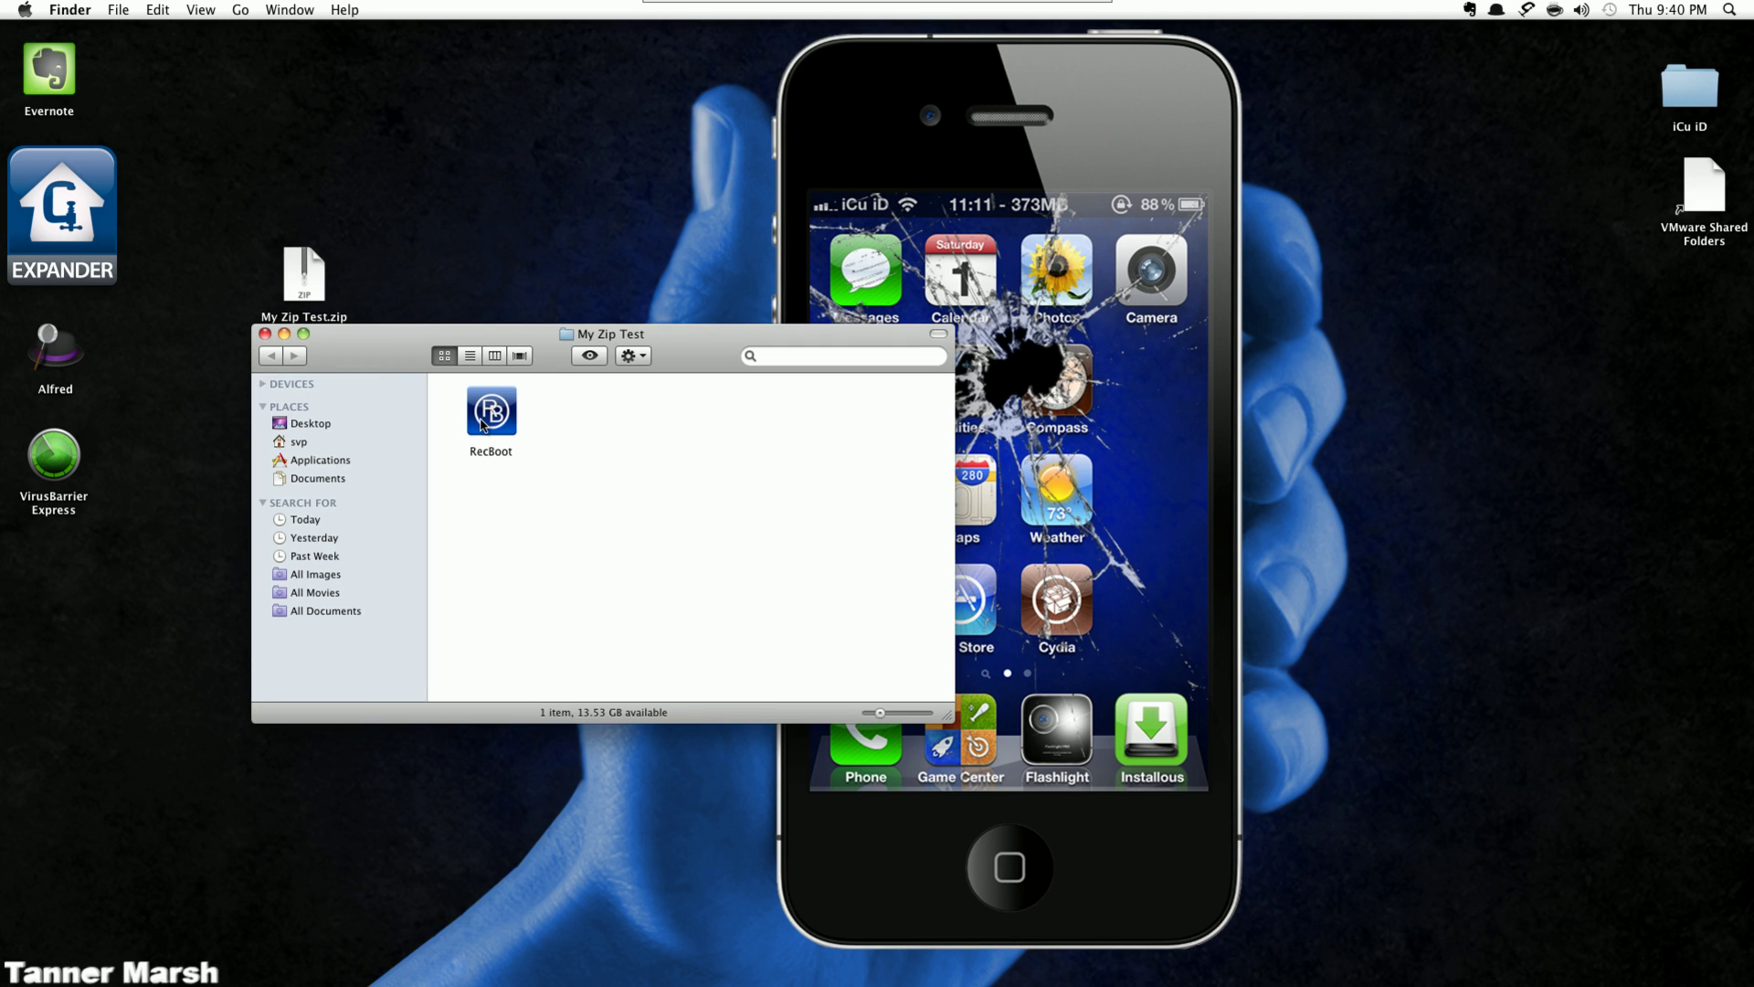
pyautogui.moveTo(493, 416); pyautogui.dragTo(442, 171)
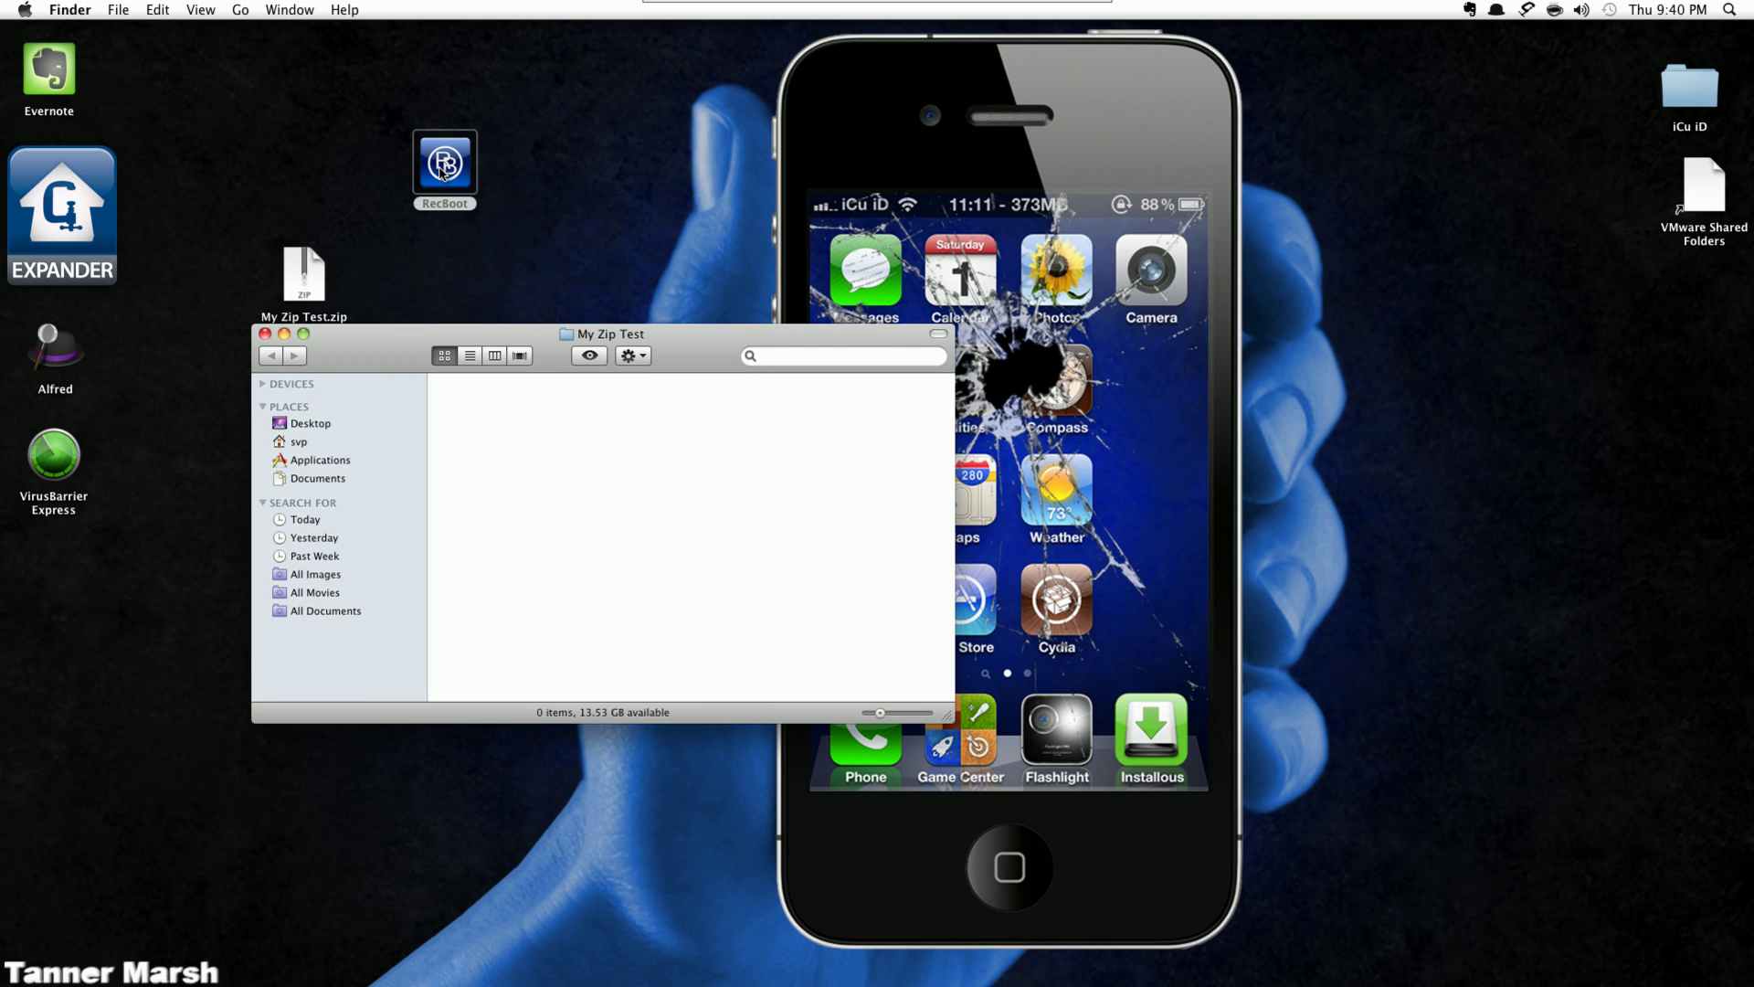
pyautogui.click(266, 334)
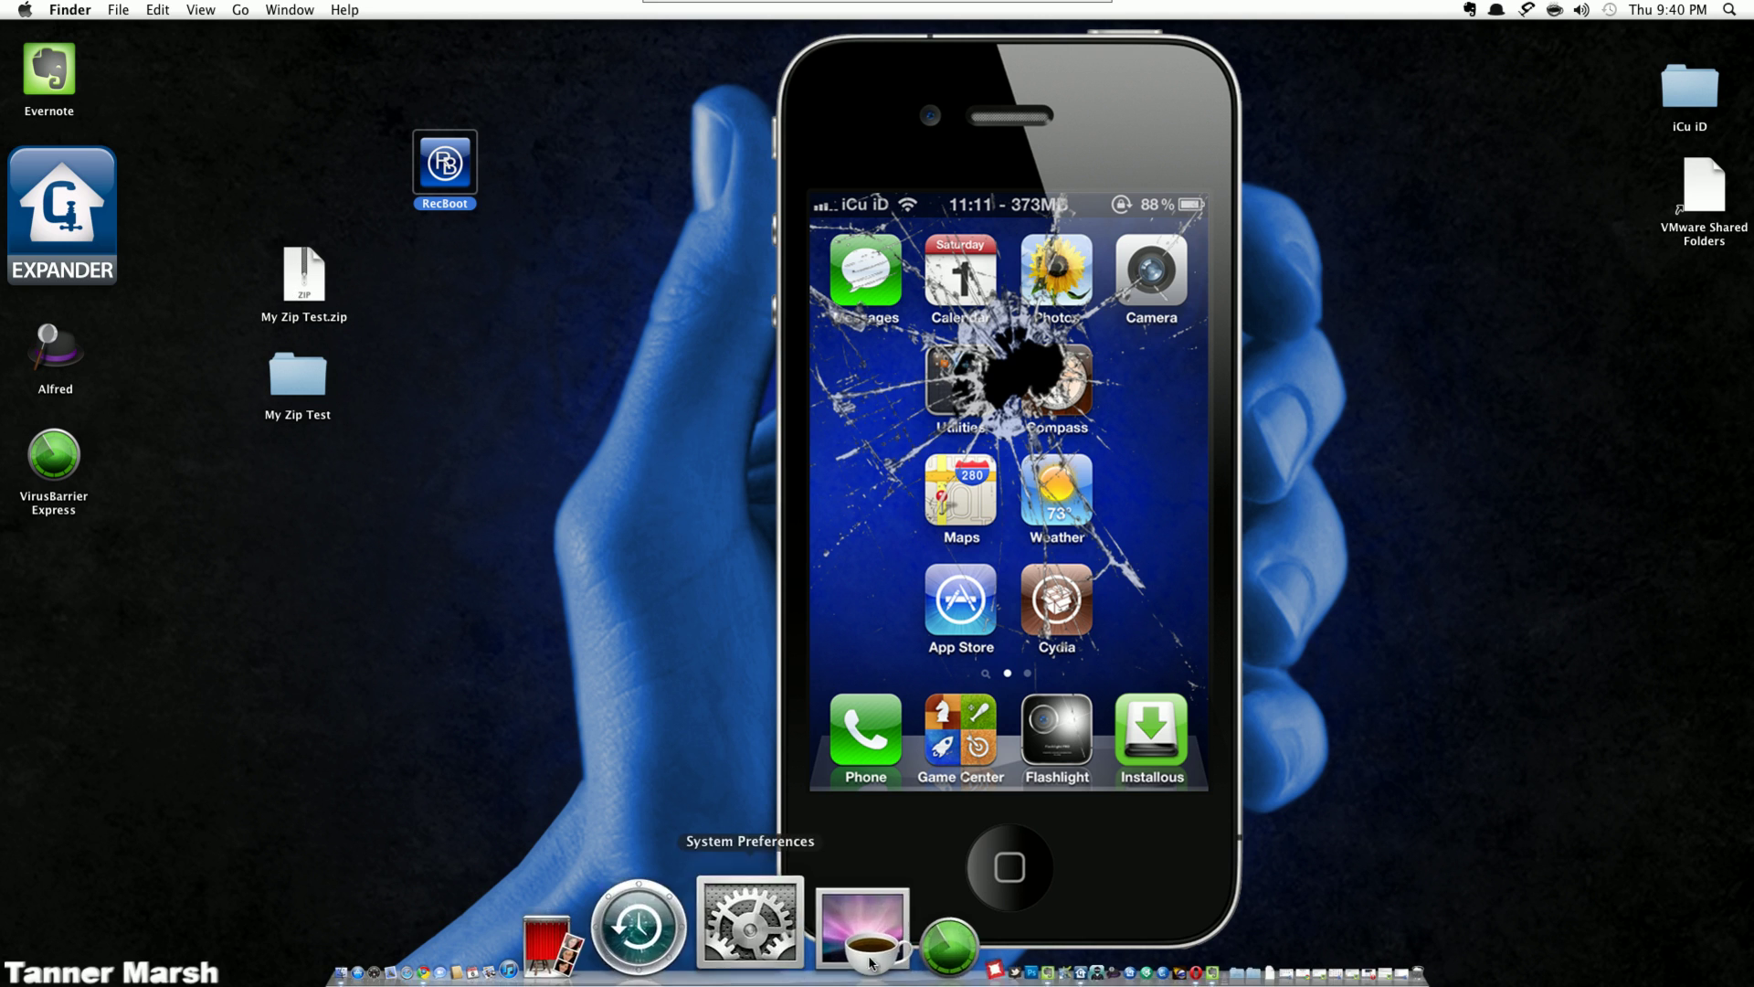
# - Open the Applications folder in Finder from the Dock and go into the StuffIt folder
pyautogui.click(1046, 918)
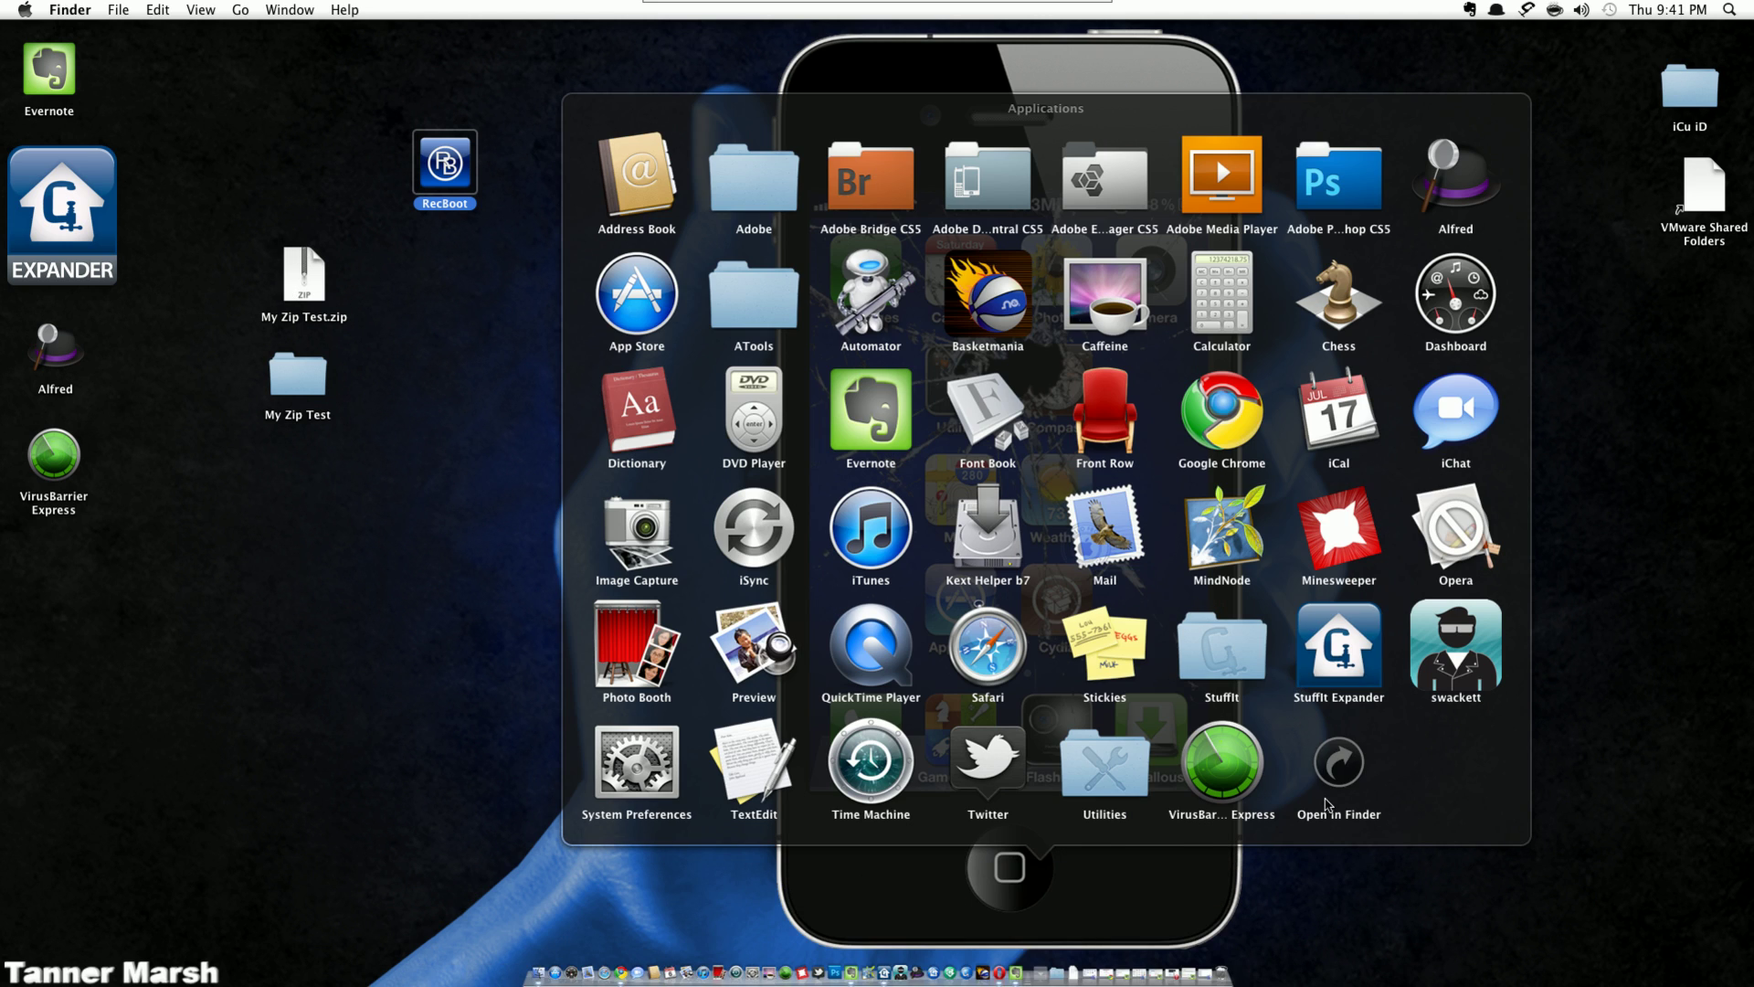
pyautogui.click(1339, 761)
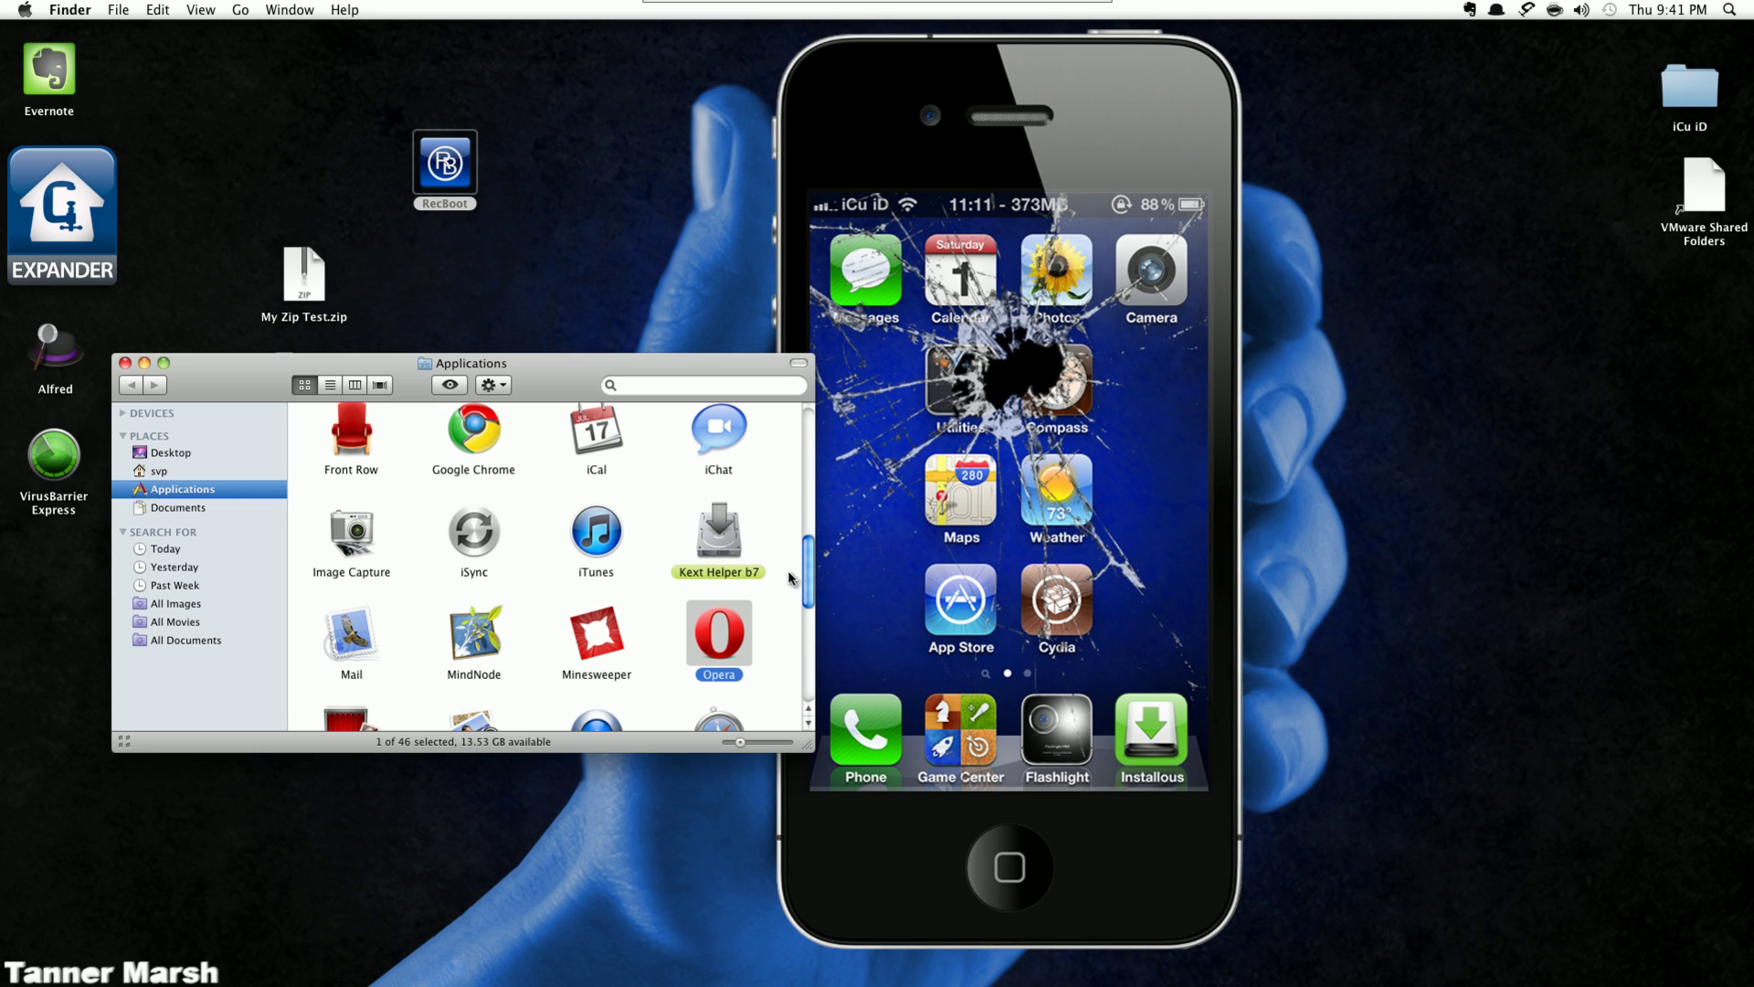
pyautogui.moveTo(804, 582); pyautogui.dragTo(768, 654)
pyautogui.doubleClick(483, 459)
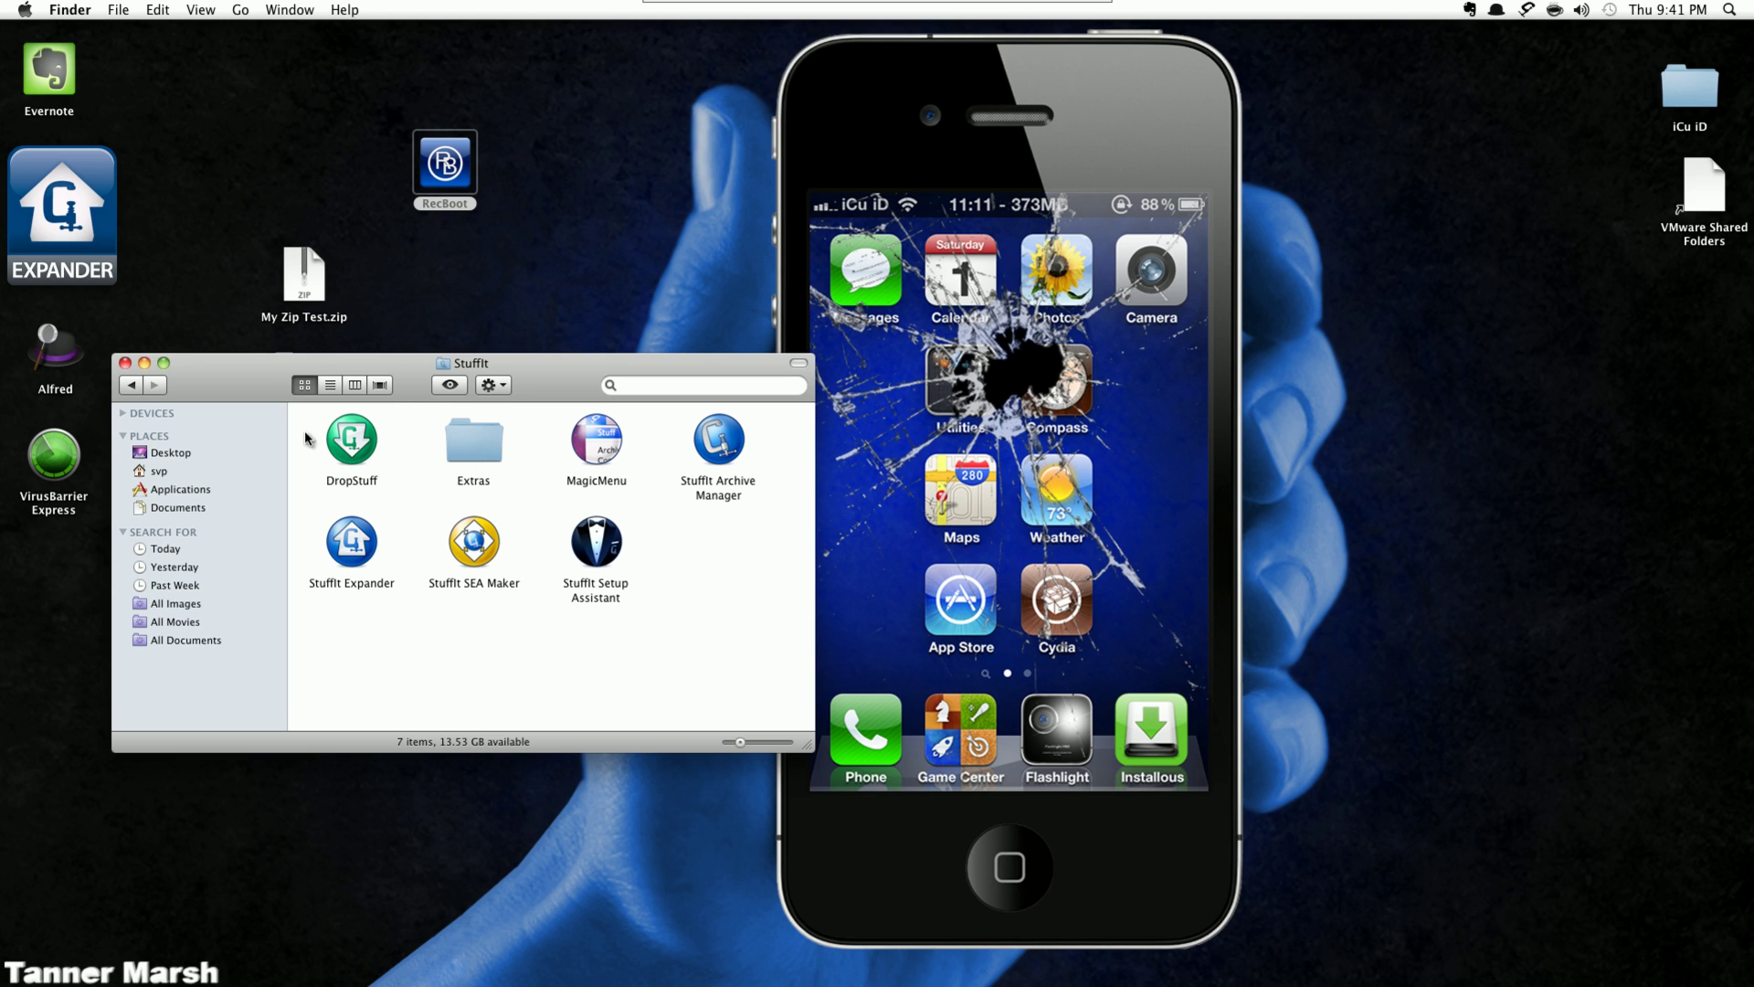
# - Launch DropStuff and compress the My Zip Test folder into My Zip Test.sitx
pyautogui.doubleClick(355, 446)
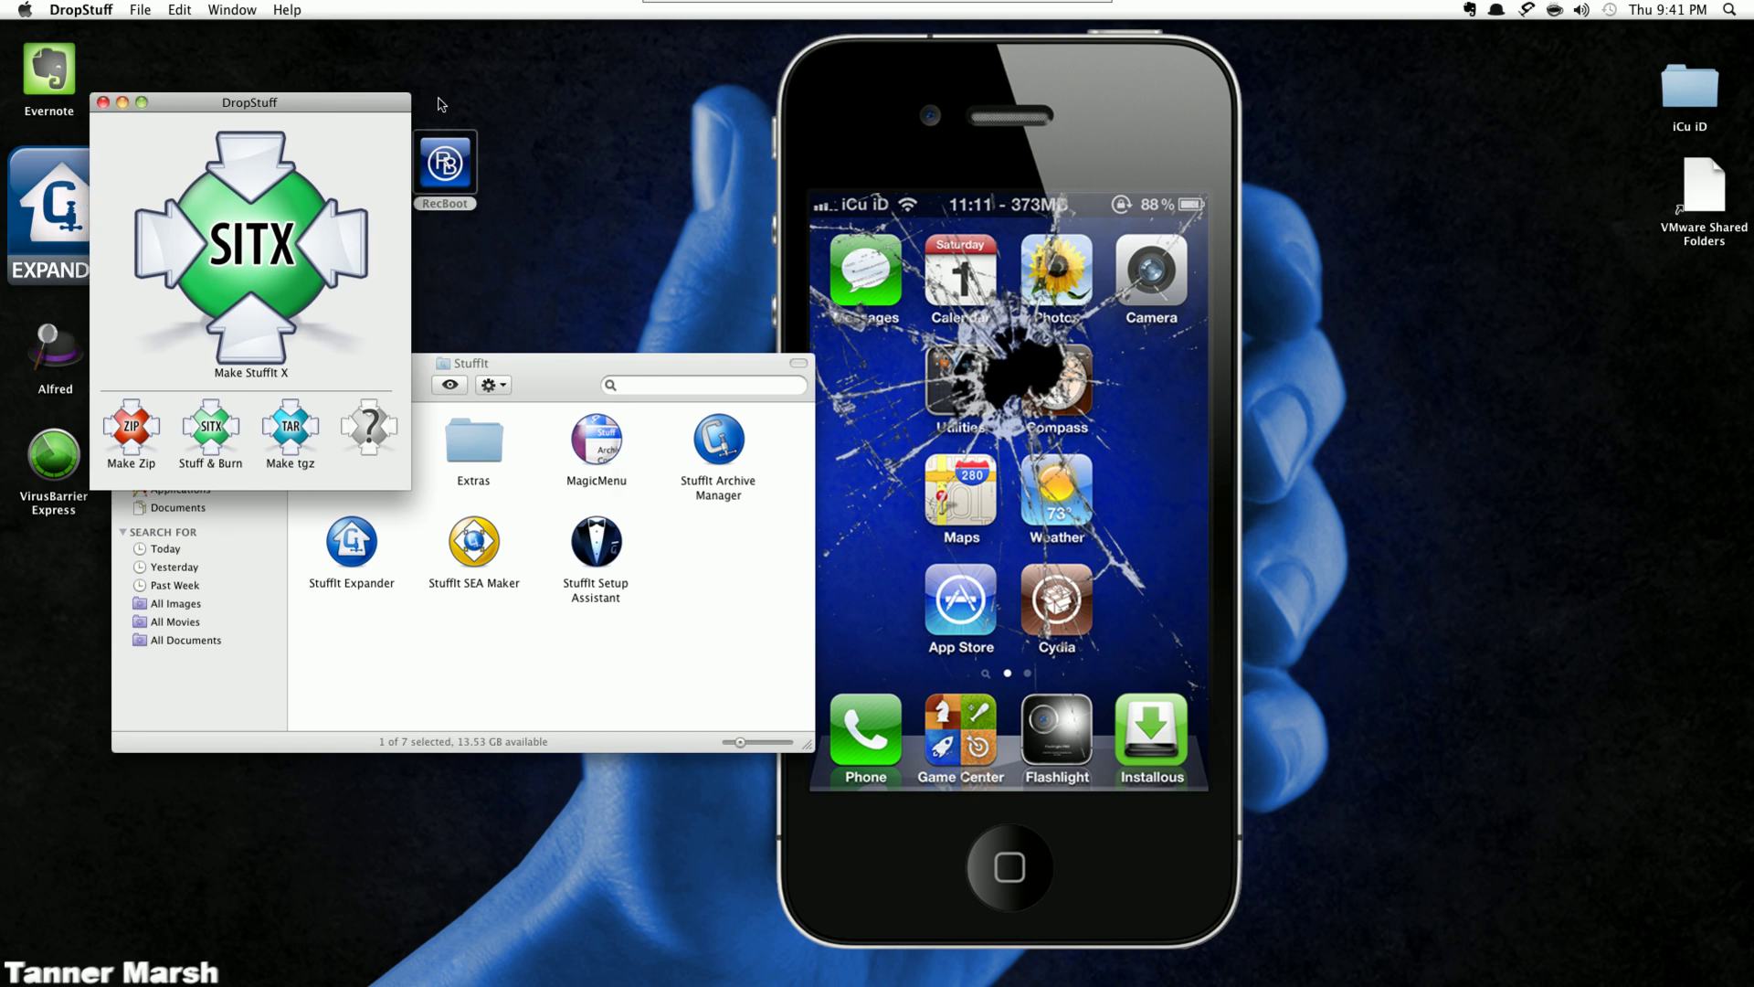
pyautogui.moveTo(406, 366); pyautogui.dragTo(1034, 496)
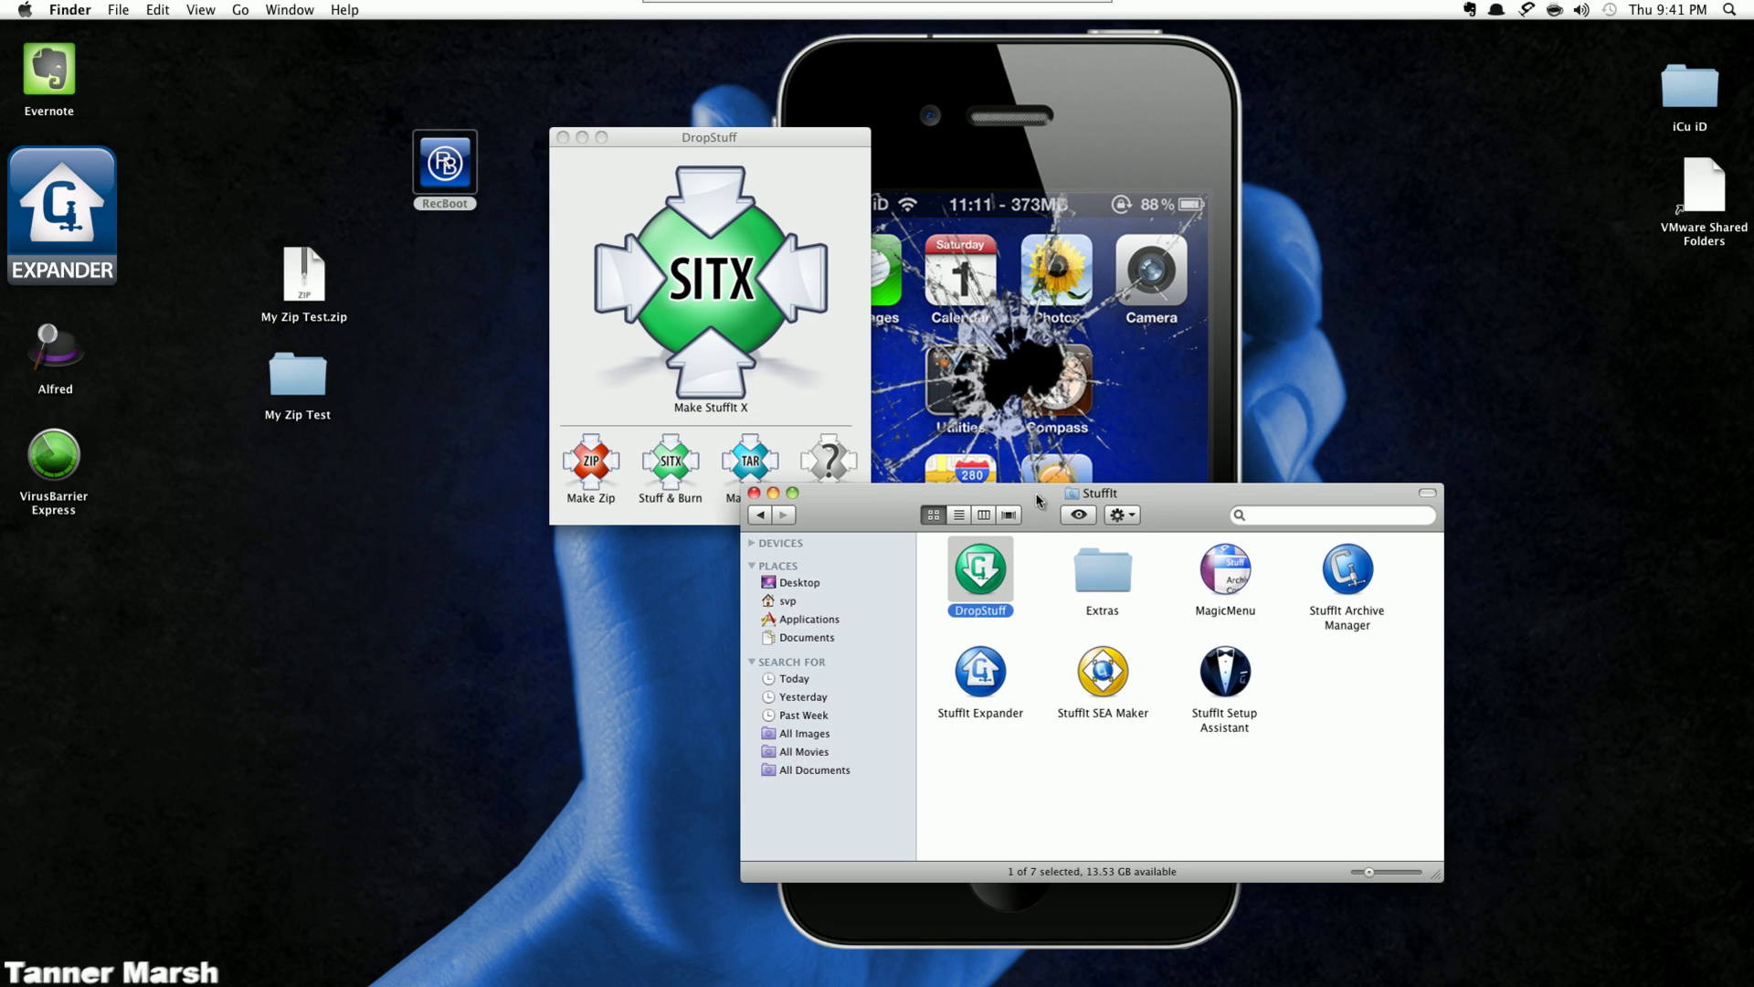
pyautogui.moveTo(297, 379); pyautogui.dragTo(740, 301)
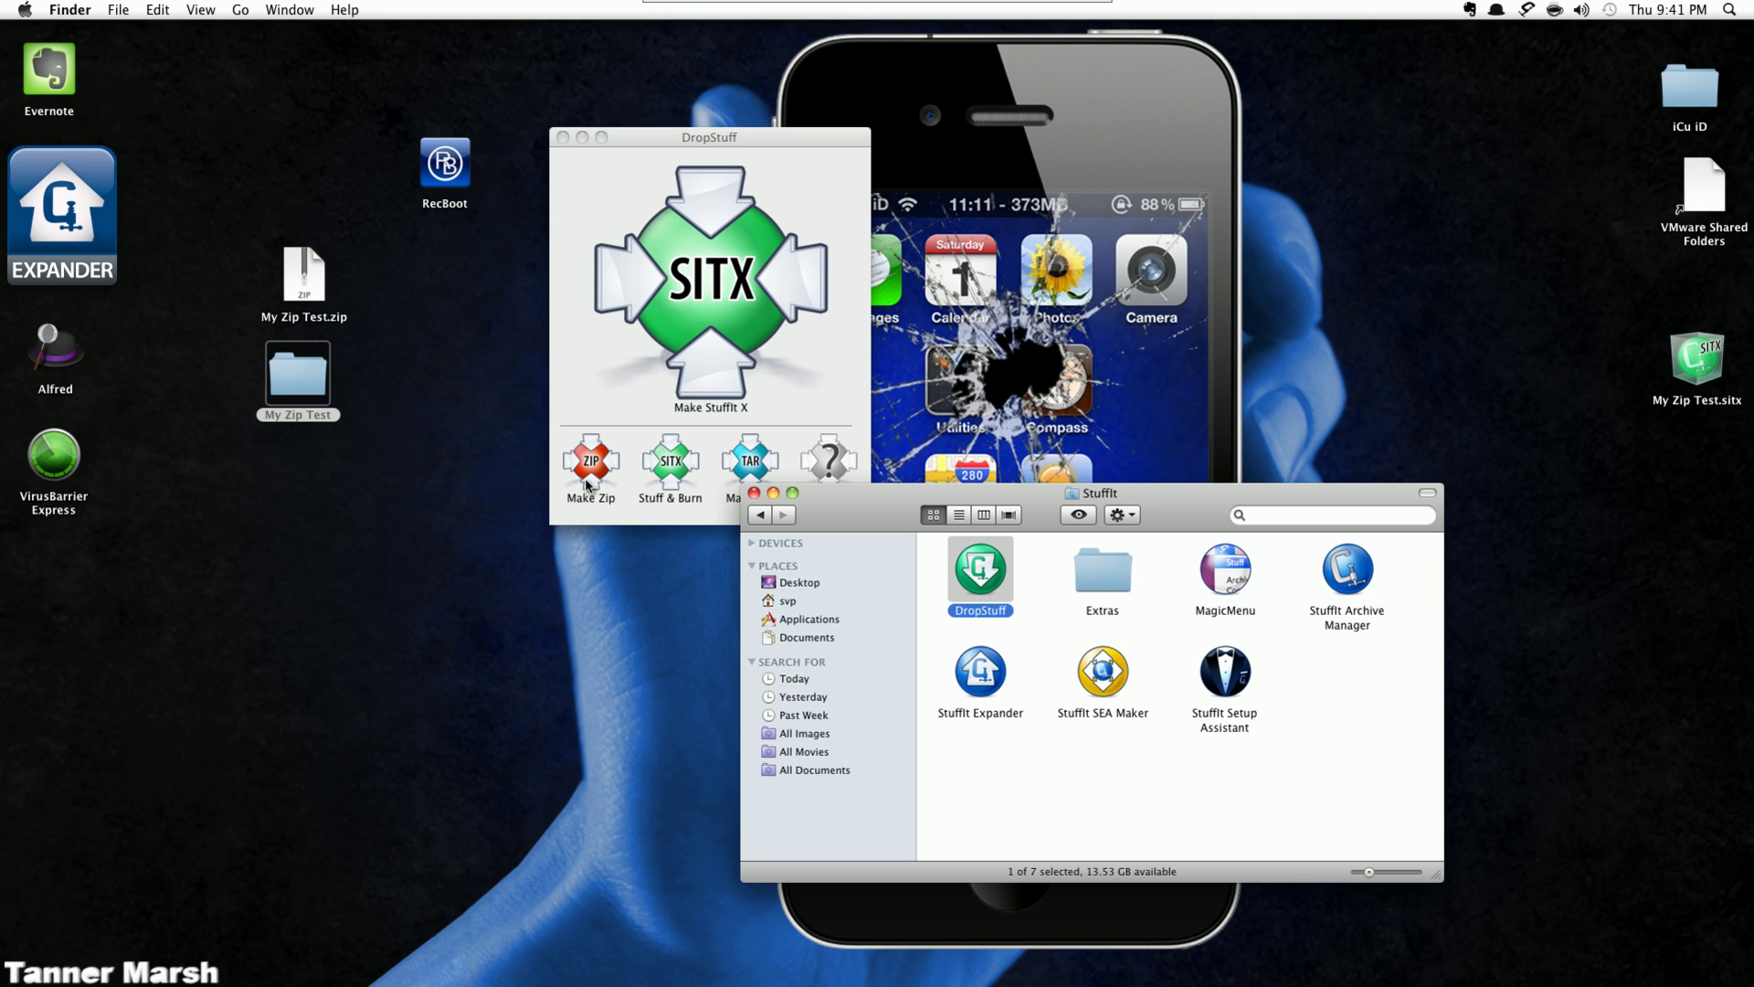
pyautogui.moveTo(1685, 370); pyautogui.dragTo(356, 510)
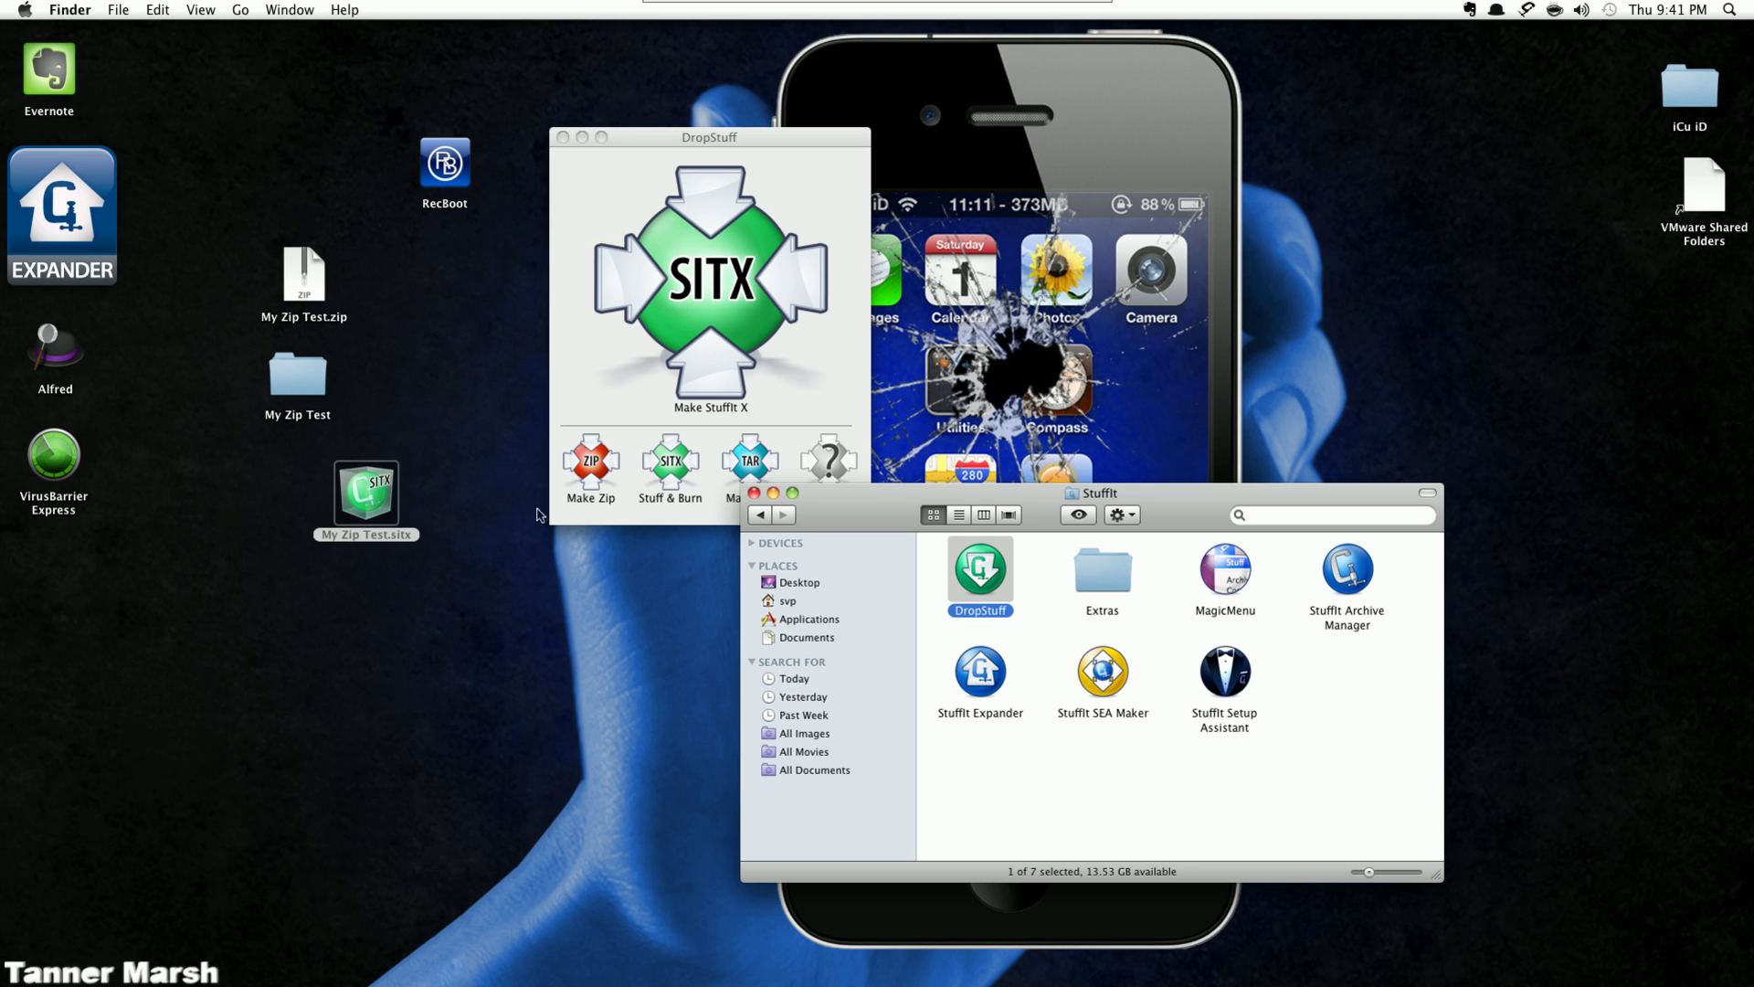
# - Switch DropStuff to Zip, create My Zip Test 1.zip from the folder, and close DropStuff
pyautogui.click(731, 139)
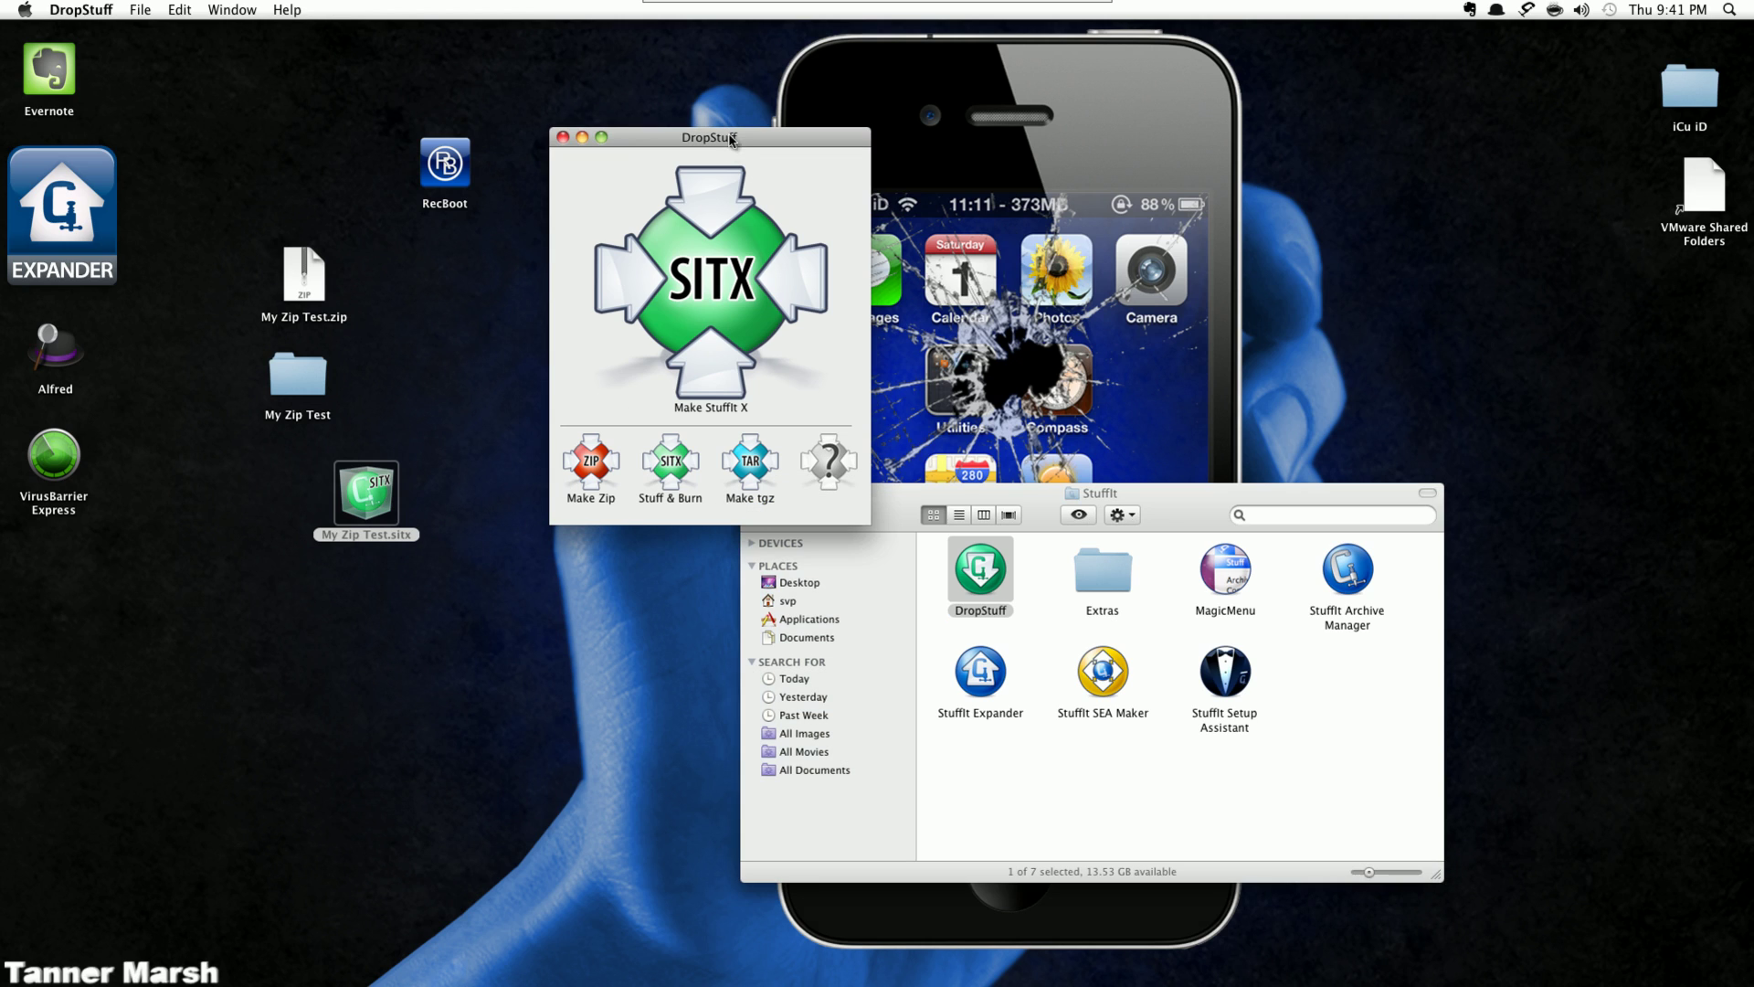
pyautogui.click(591, 466)
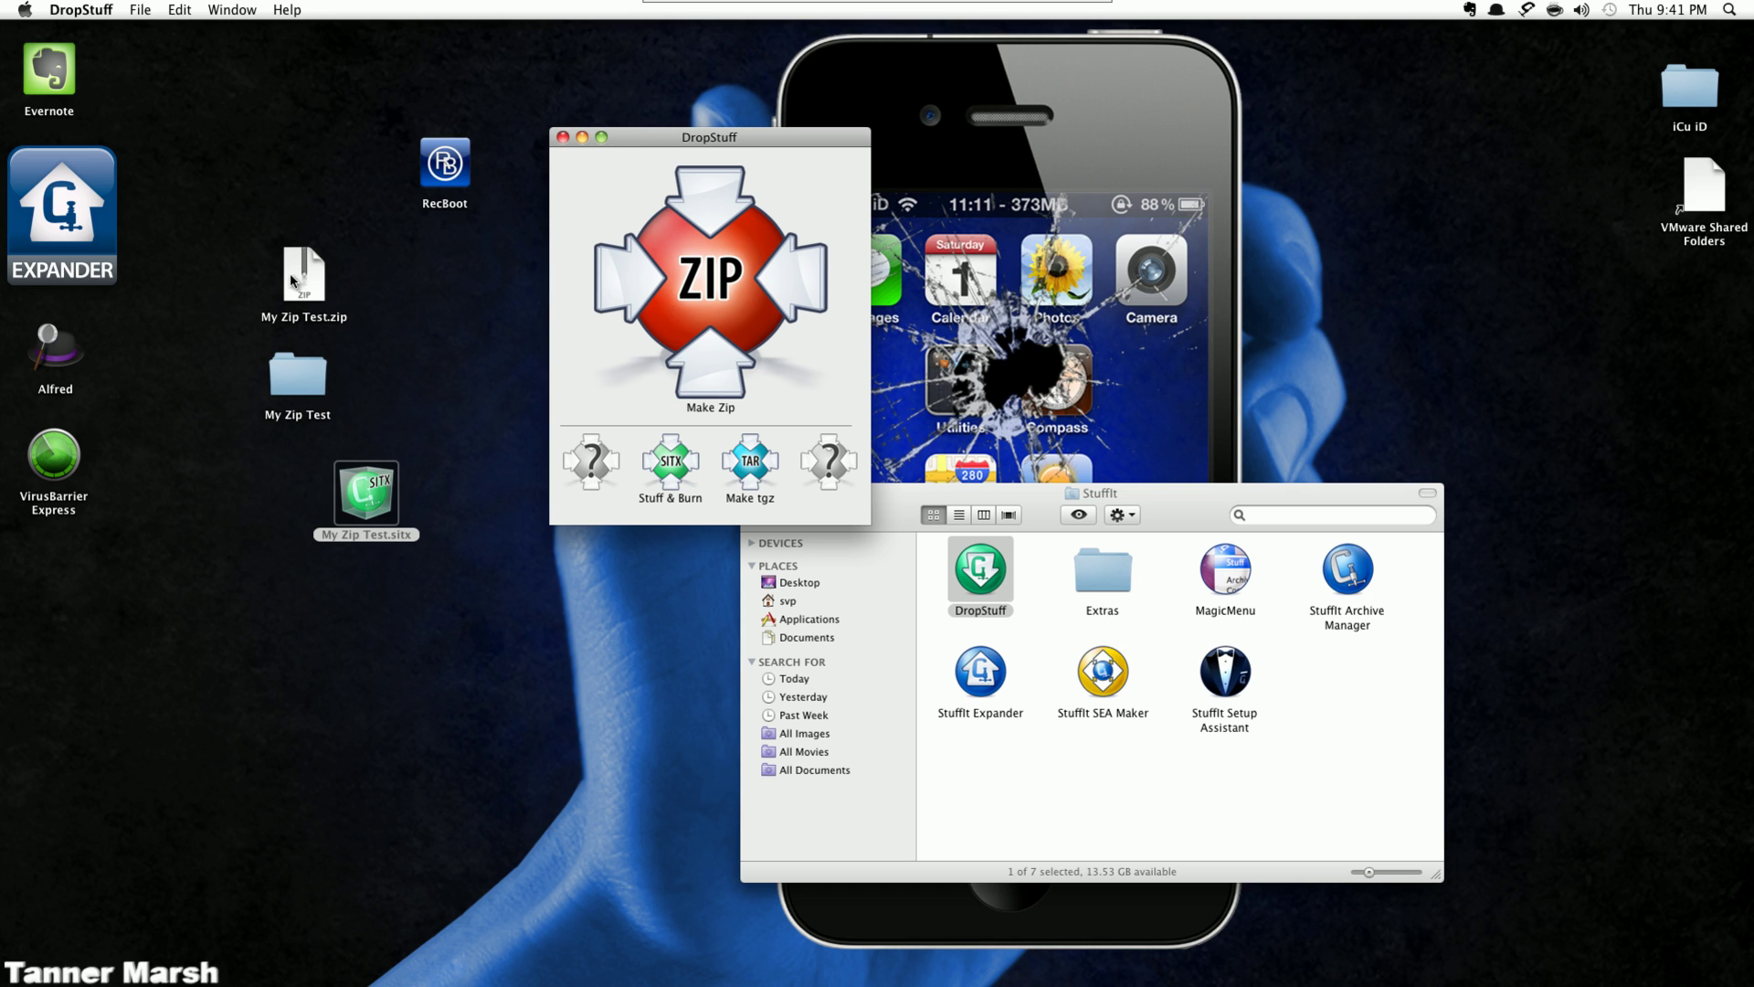
pyautogui.moveTo(297, 402); pyautogui.dragTo(667, 266)
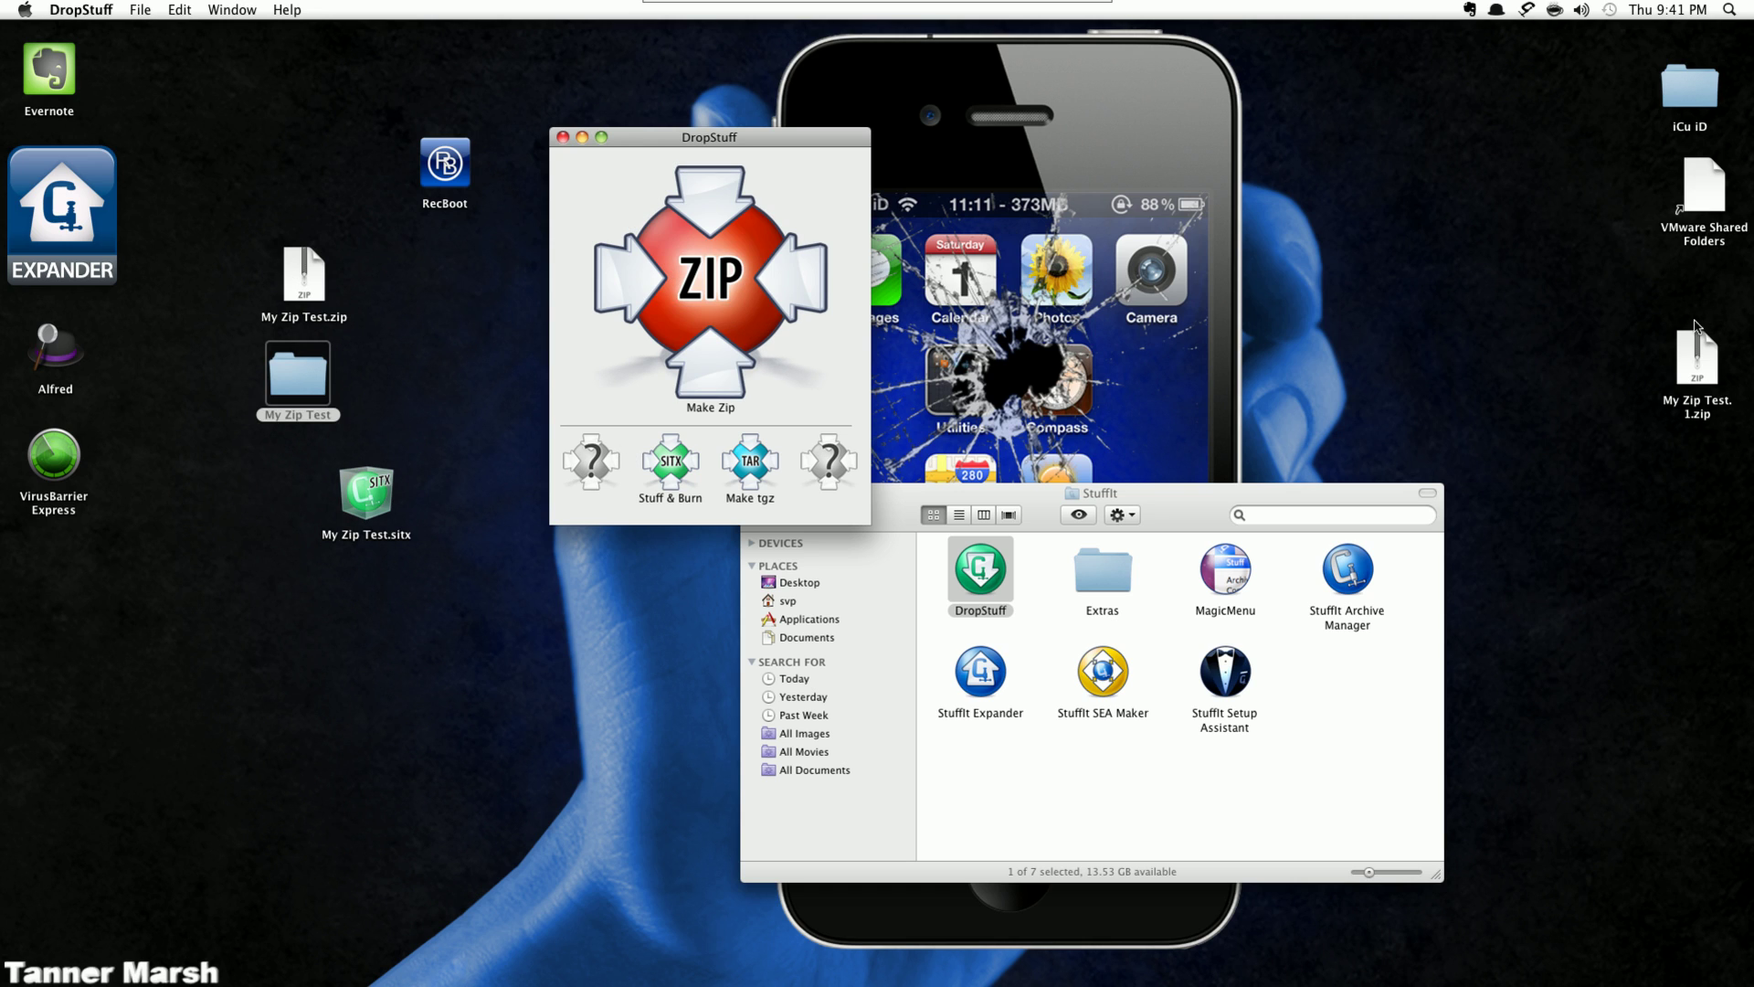
pyautogui.moveTo(1692, 390); pyautogui.dragTo(264, 569)
pyautogui.moveTo(1697, 361); pyautogui.dragTo(370, 622)
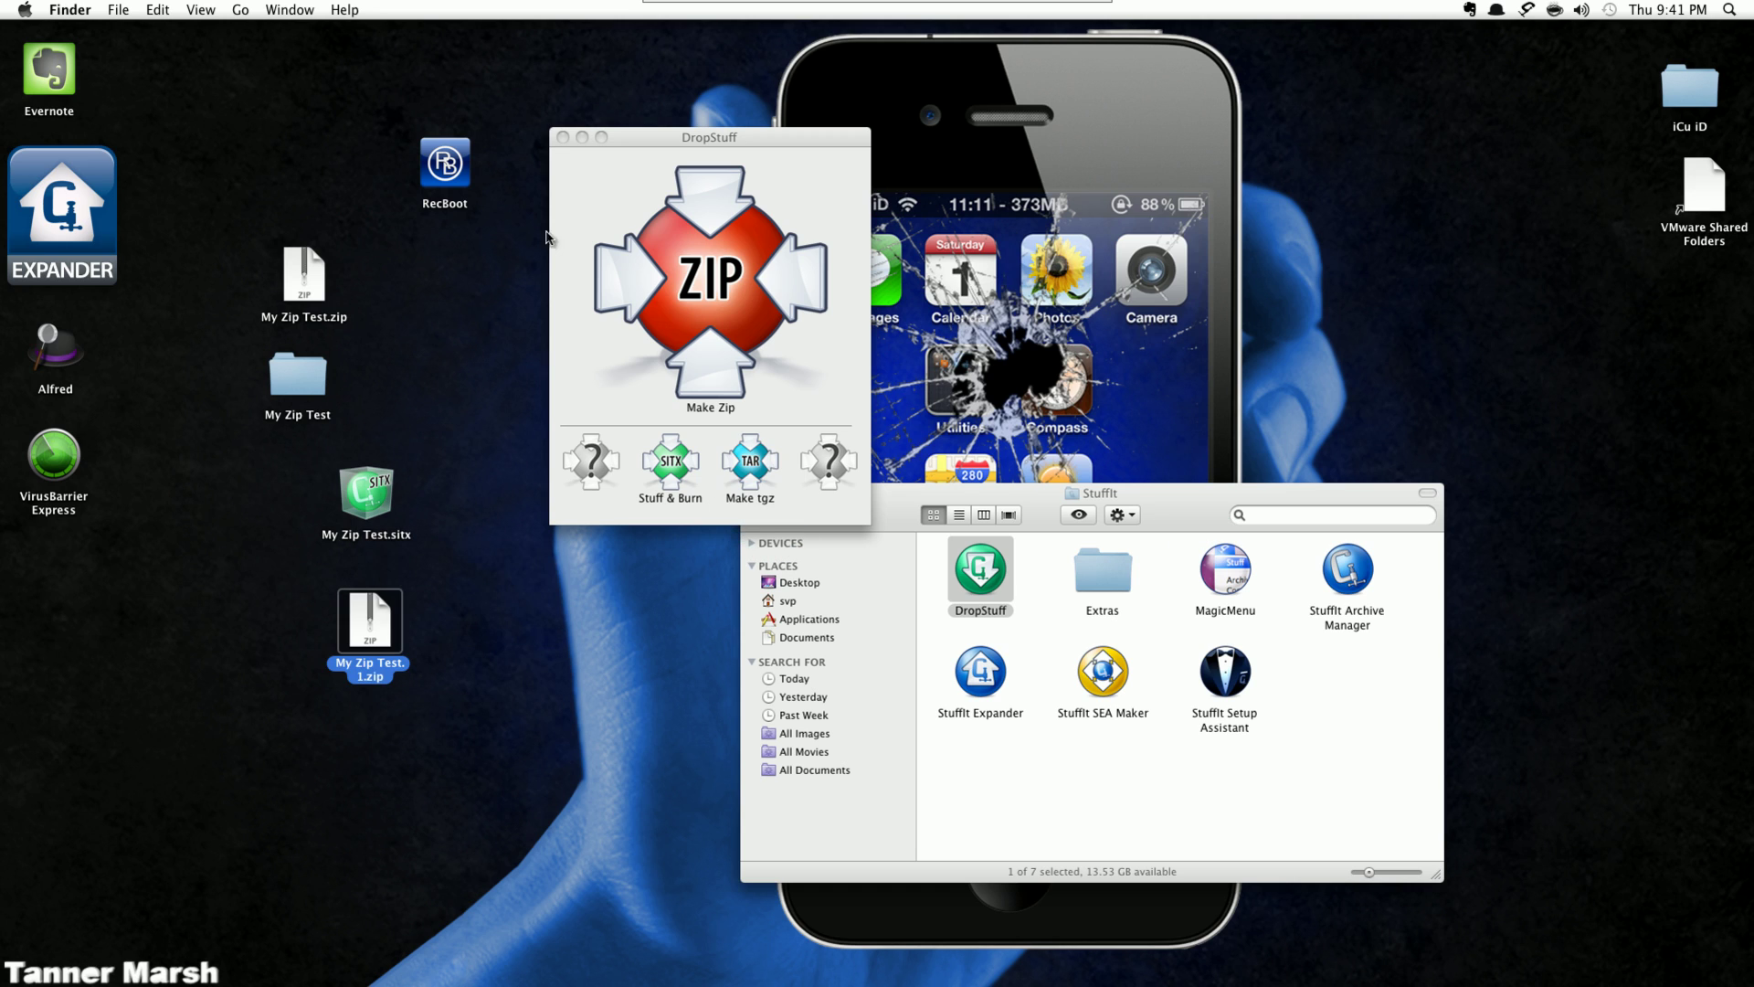
pyautogui.click(563, 137)
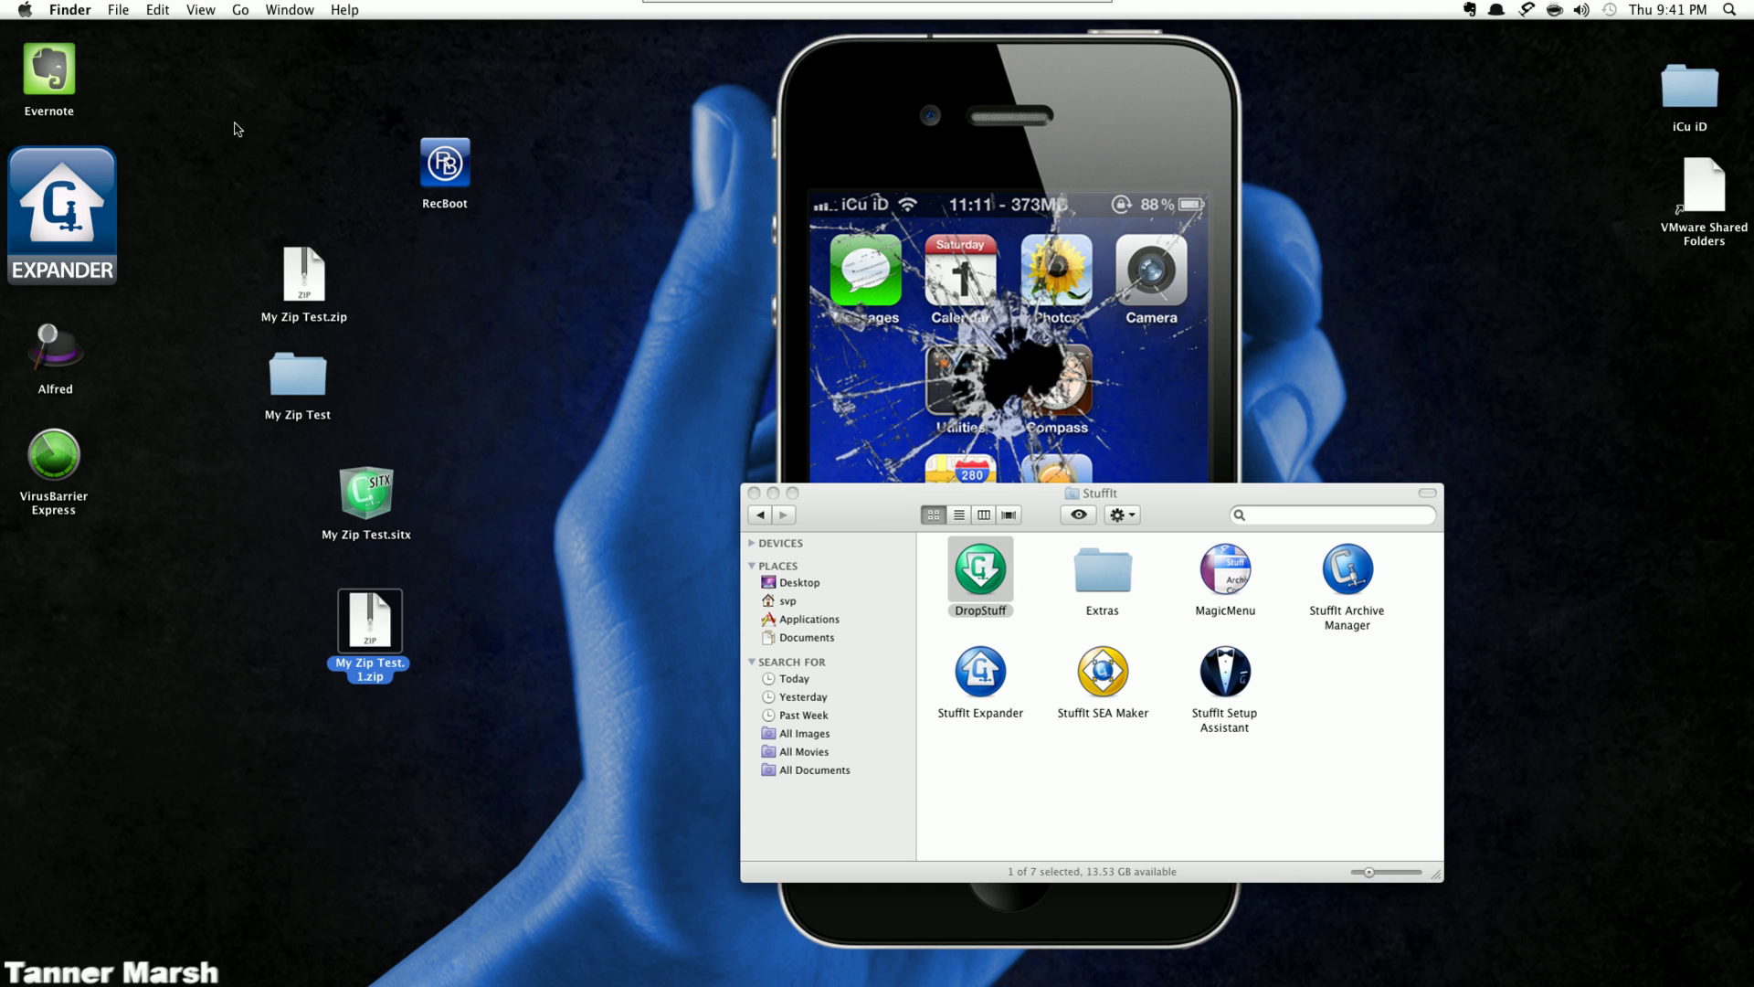
# - Select the desktop items, open and close Alfred Preferences, then toggle Alfred's search bar from its menu
pyautogui.moveTo(223, 125); pyautogui.dragTo(612, 831)
pyautogui.rightClick(447, 170)
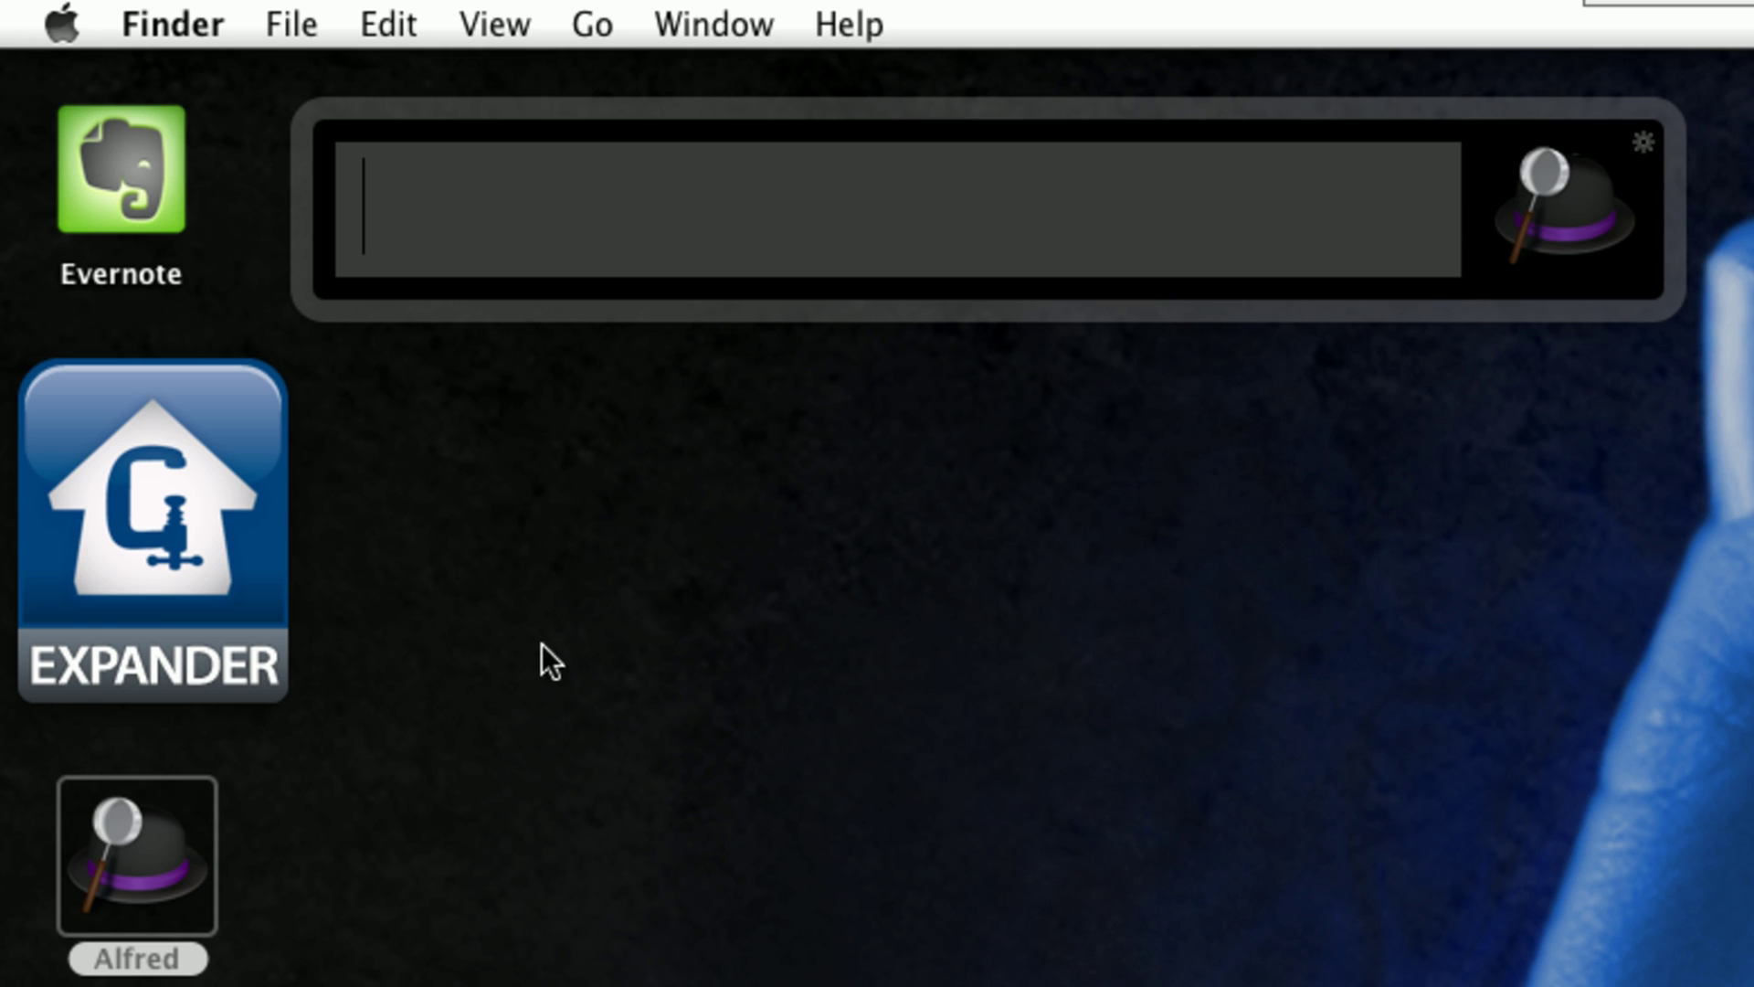
pyautogui.click(1645, 139)
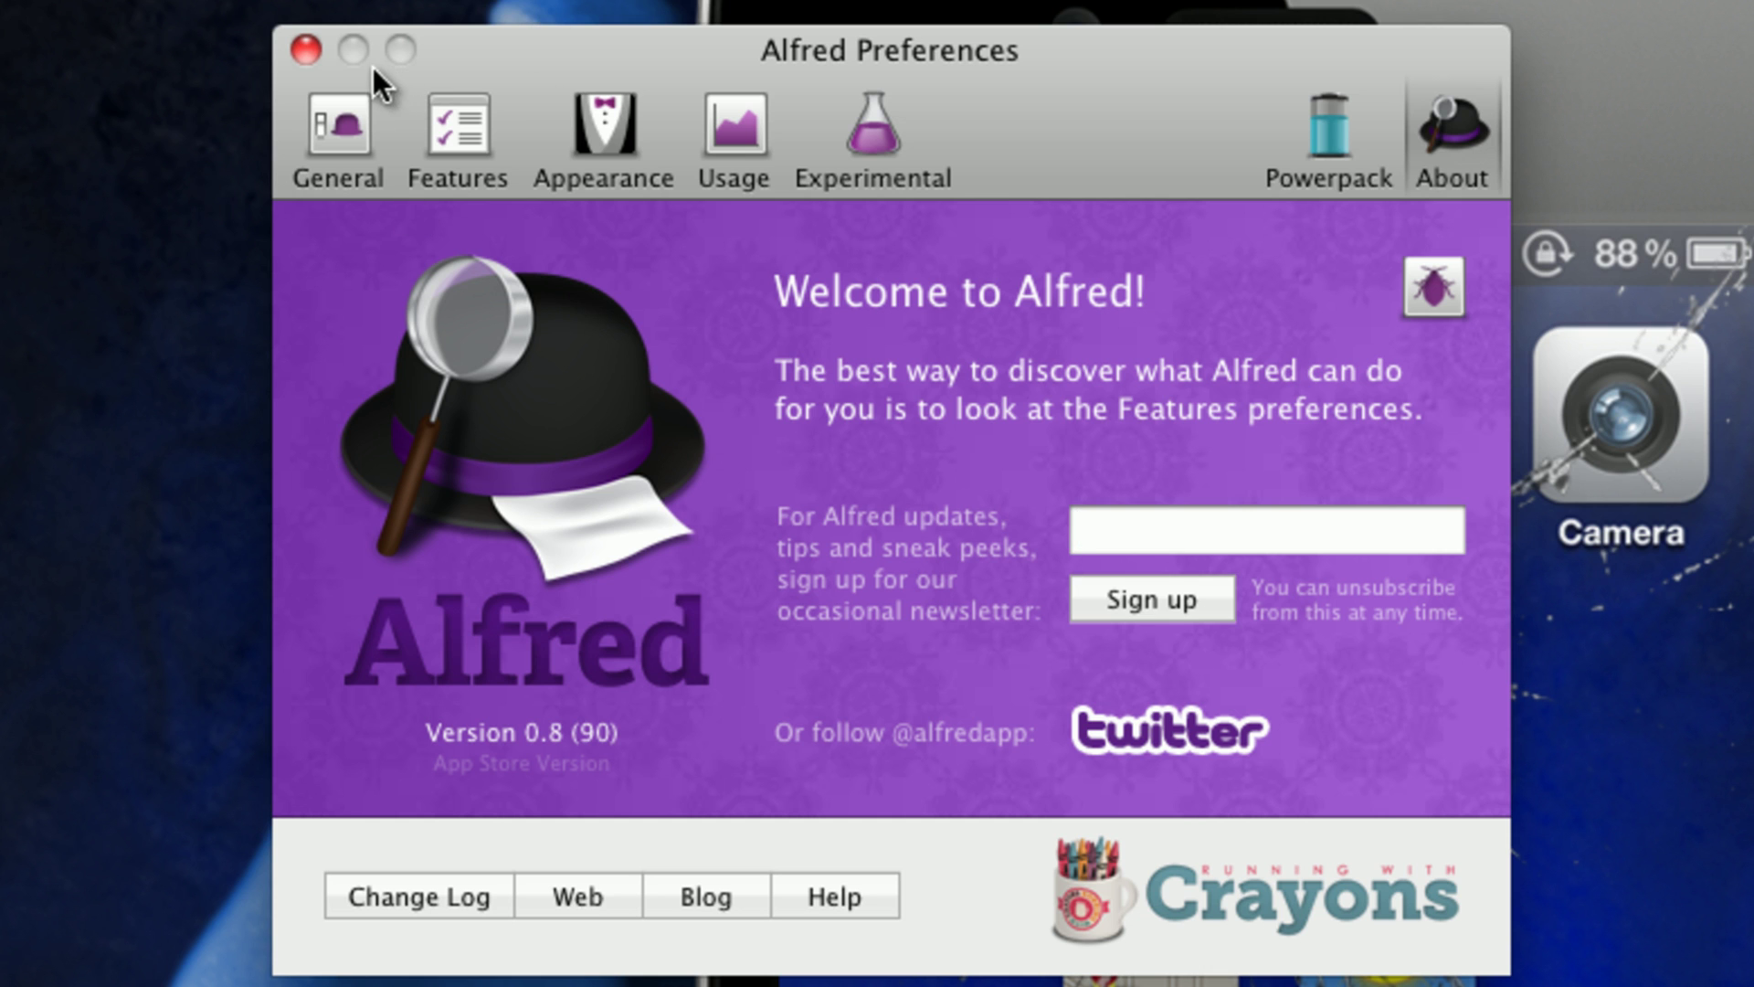
pyautogui.click(306, 49)
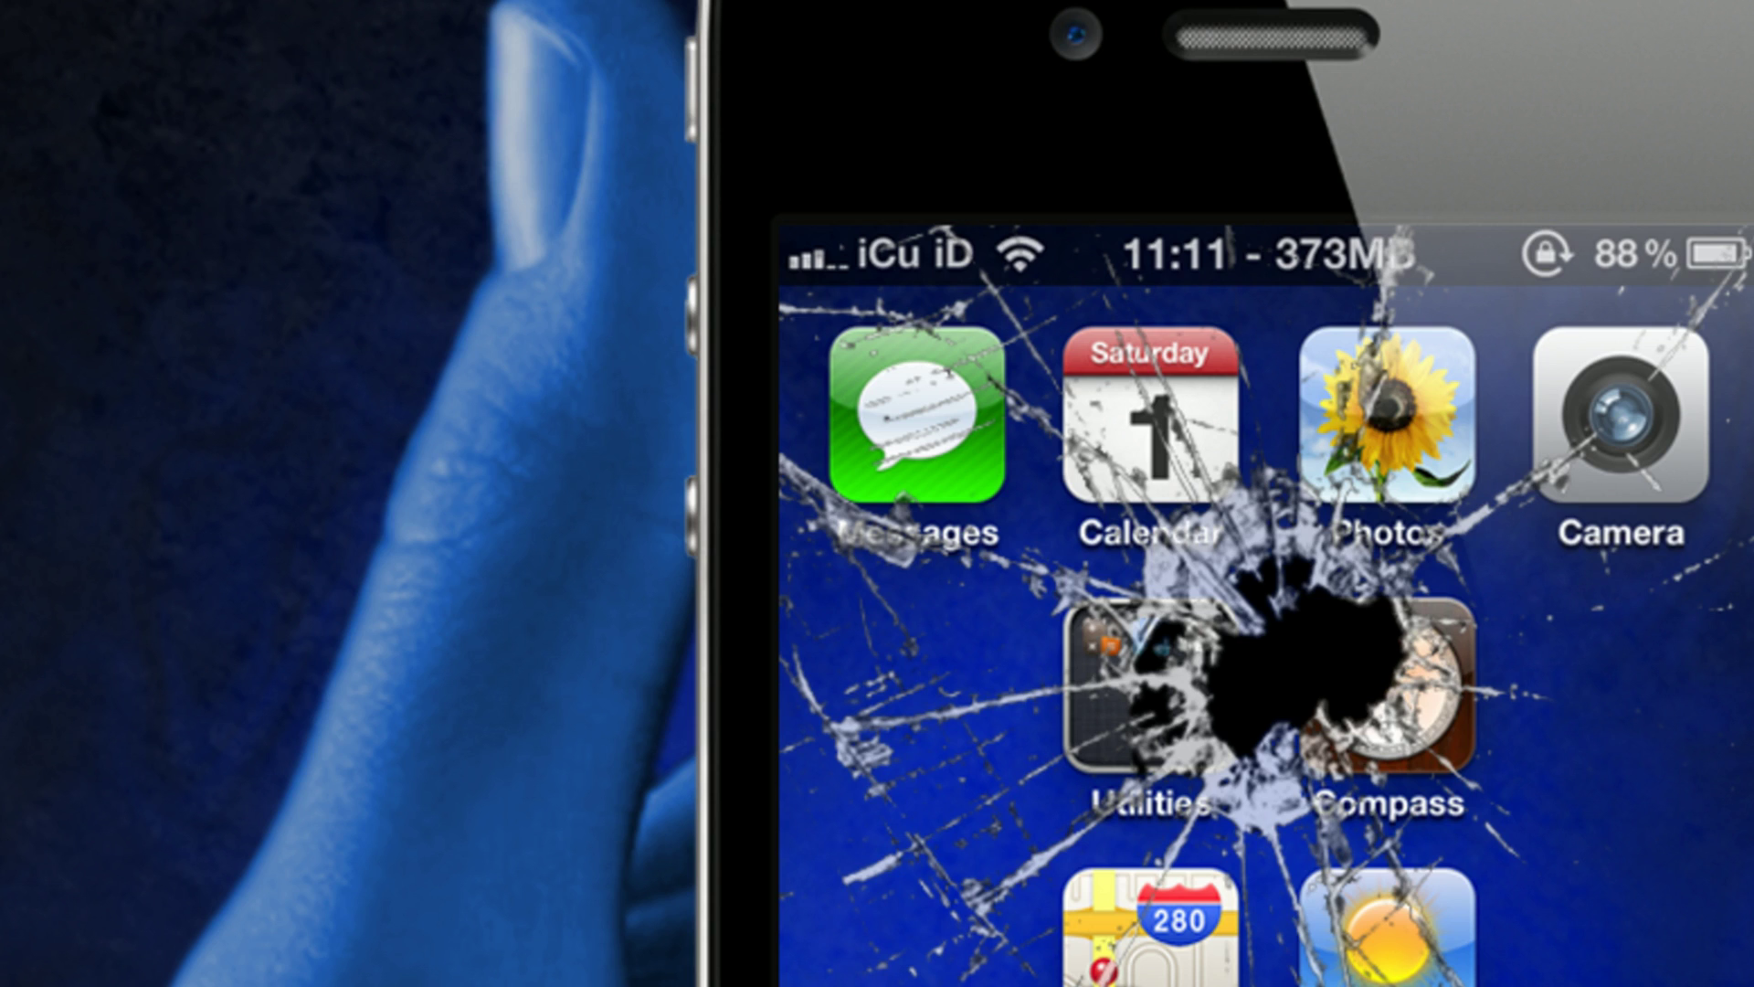
pyautogui.click(1442, 9)
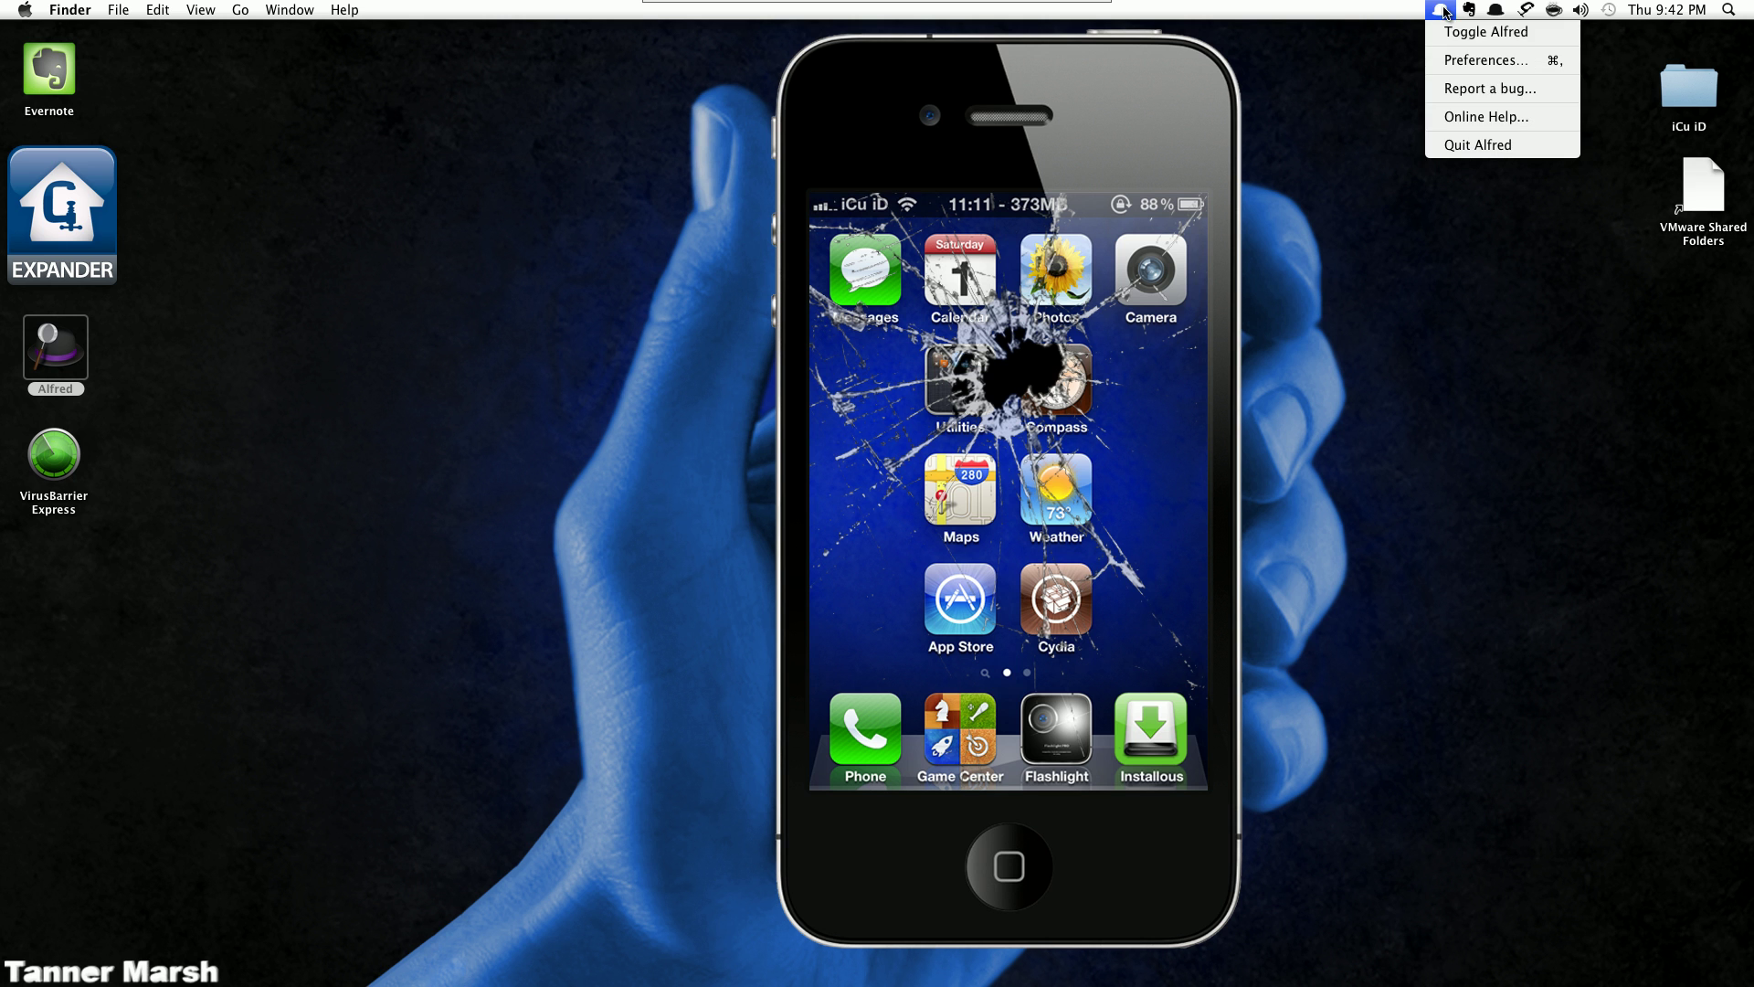
pyautogui.click(1498, 27)
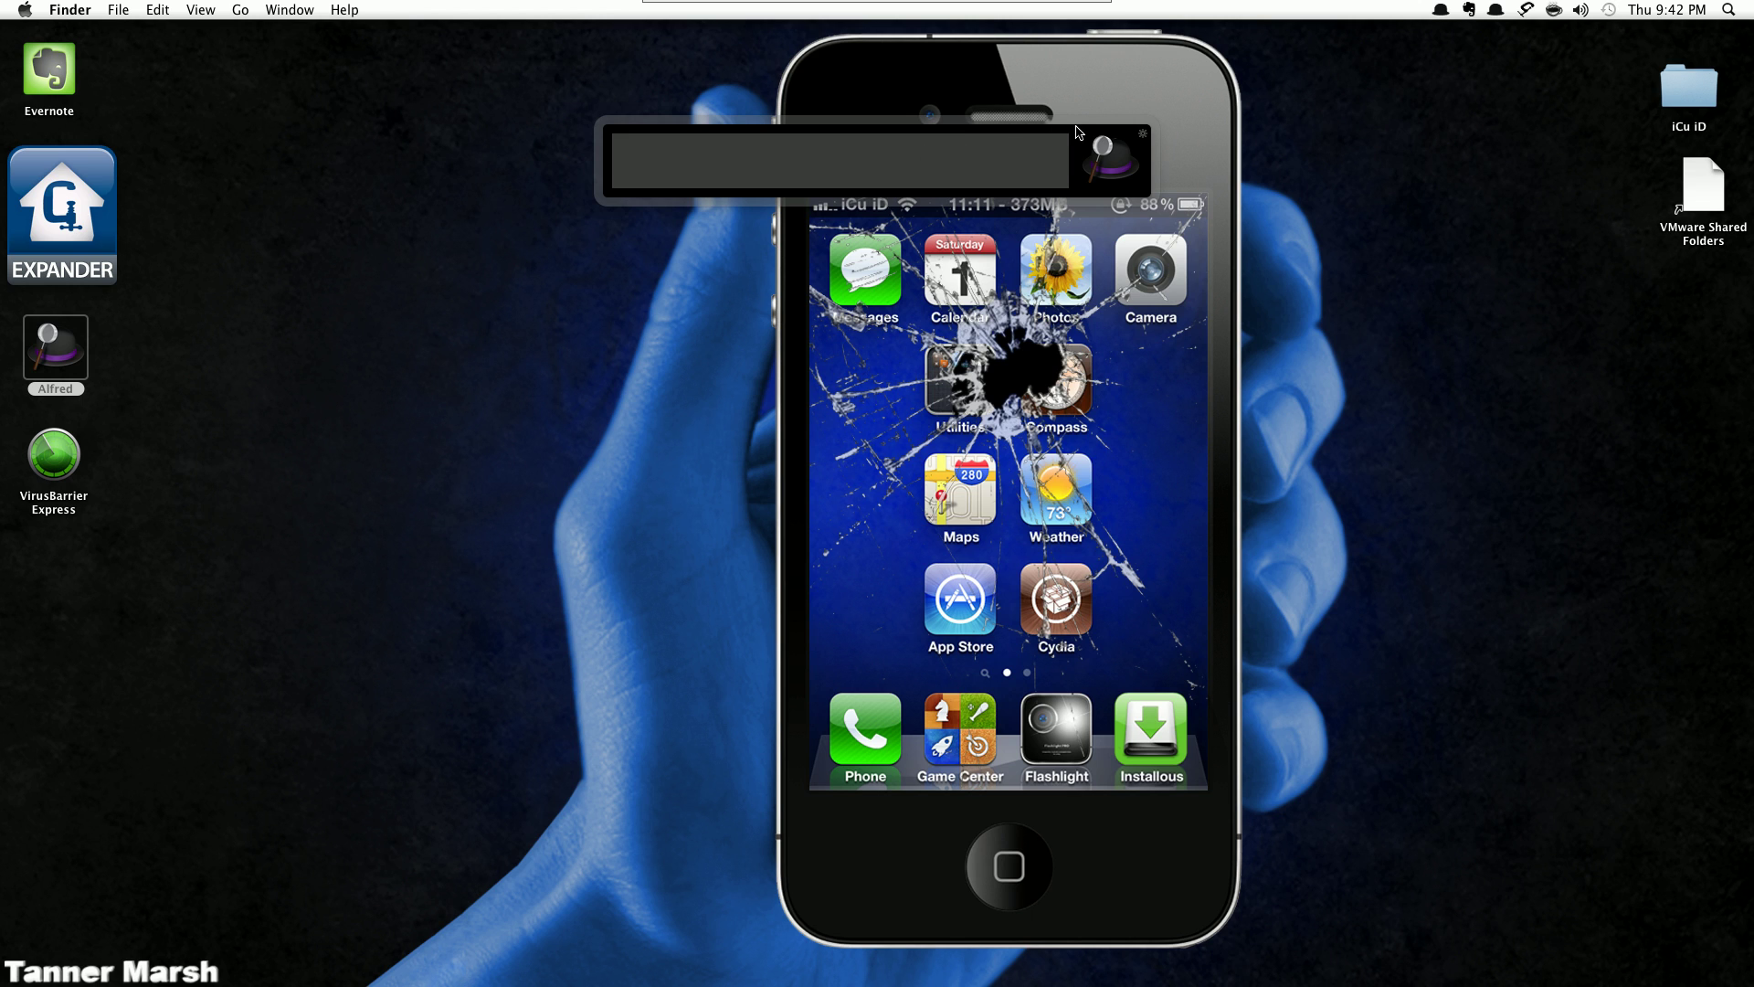
# - Launch Evernote by typing 'ev' in Alfred, close its window, then search Alfred for 'jailbreak'
pyautogui.moveTo(1078, 132); pyautogui.dragTo(703, 162)
pyautogui.write('ev')
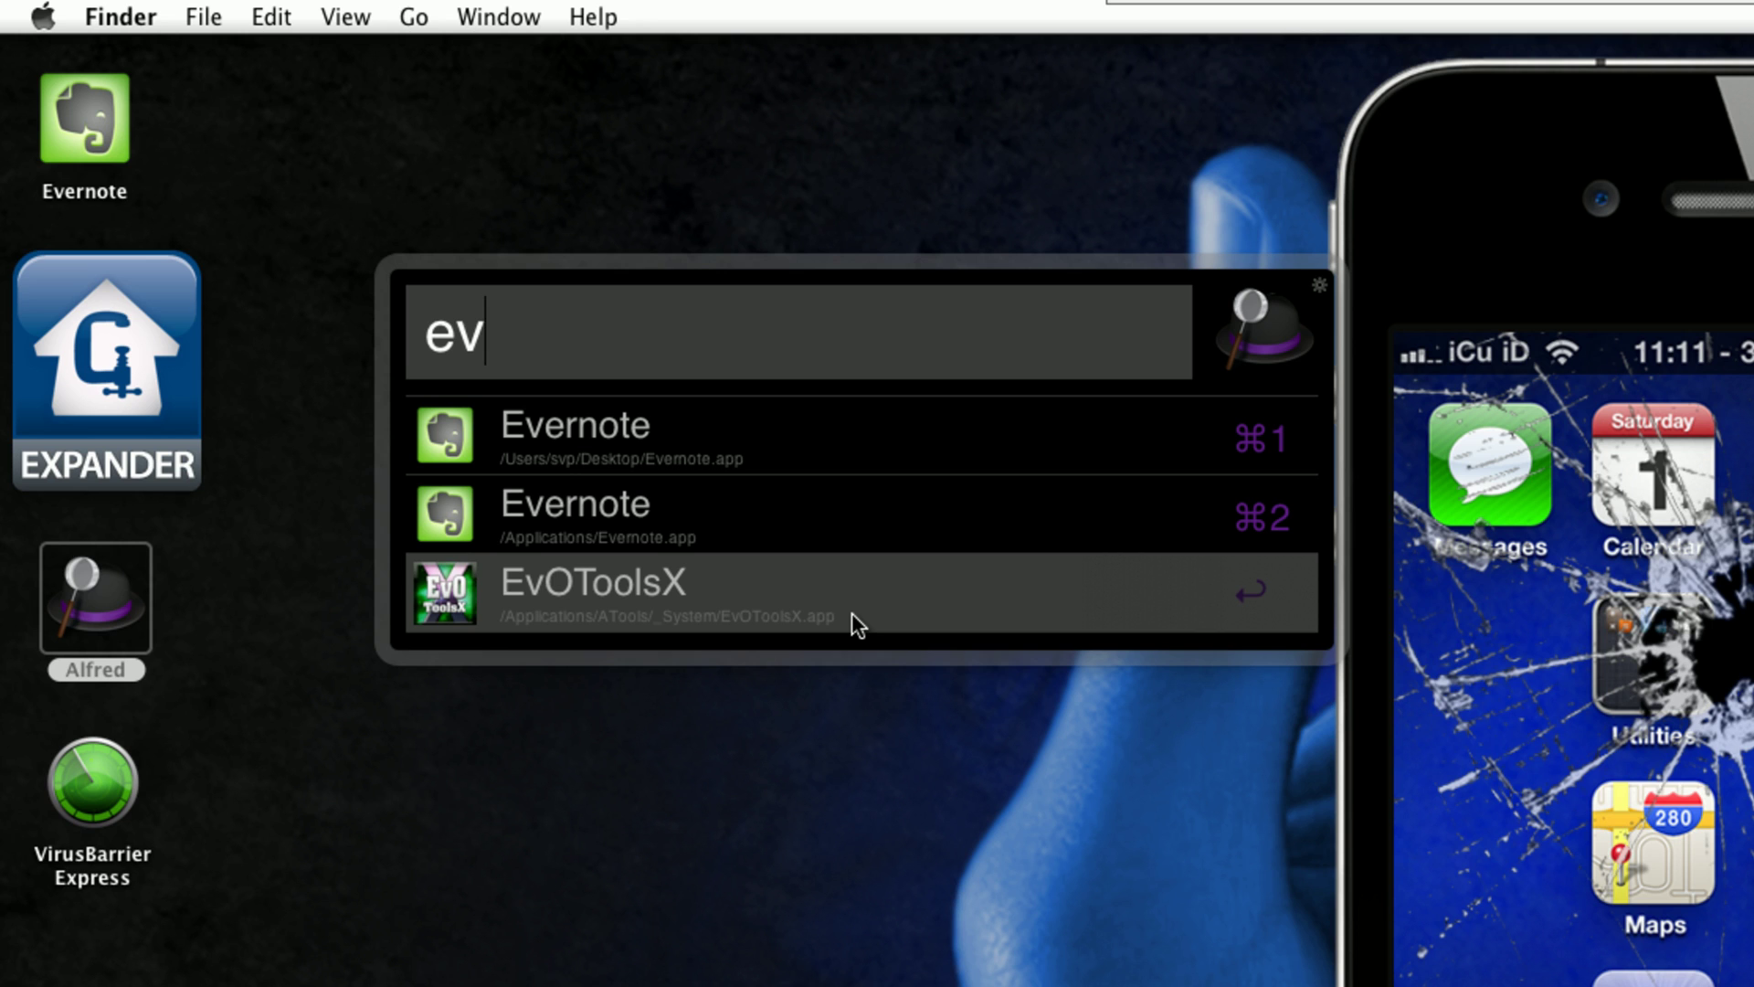
pyautogui.press('Return')
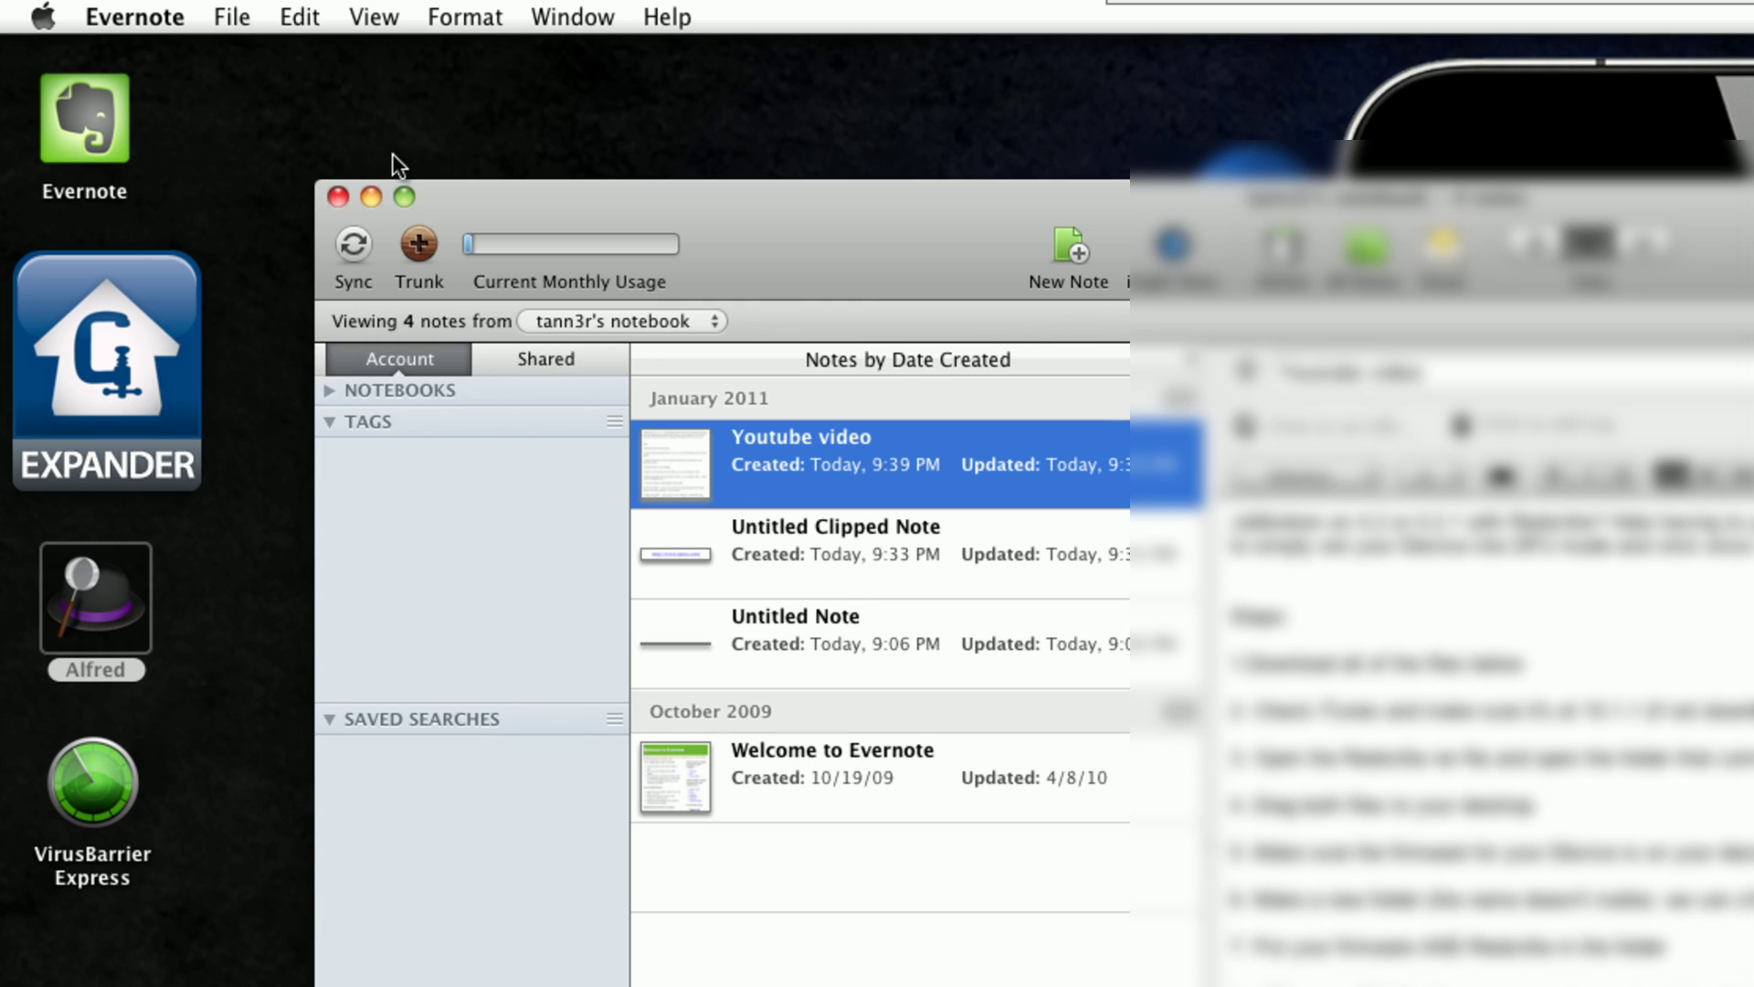
pyautogui.click(338, 197)
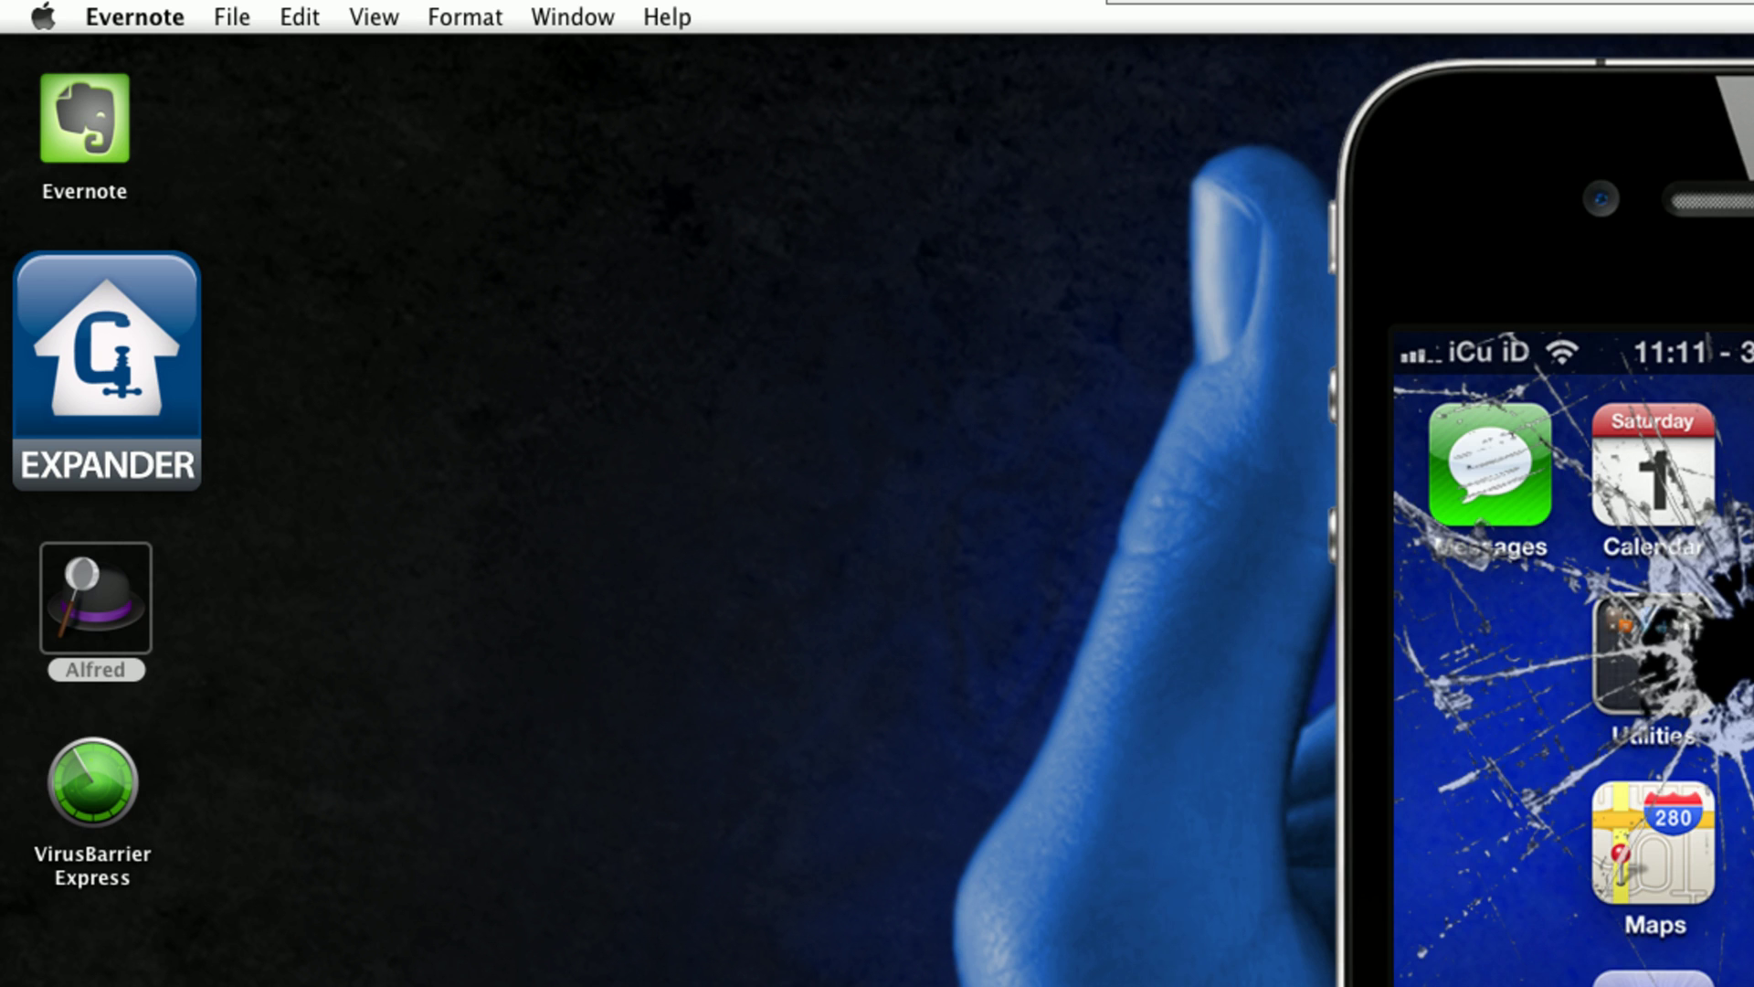
pyautogui.hotkey('alt', 'space')
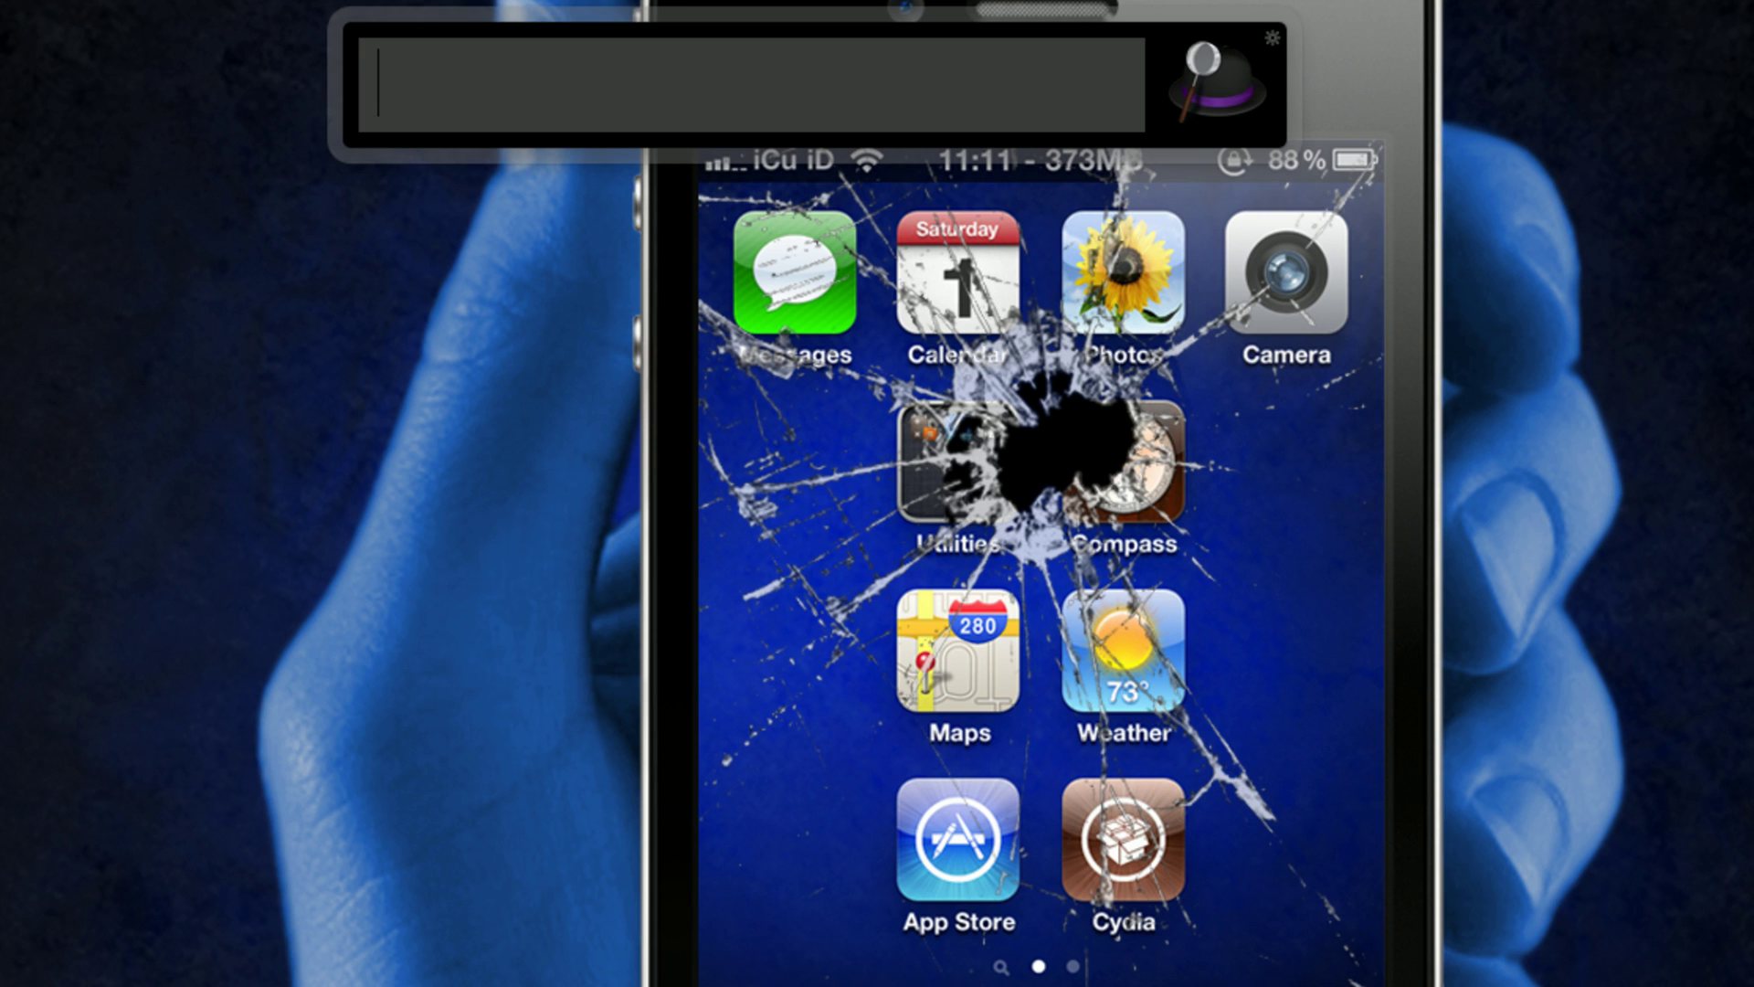
pyautogui.write('jailbreak')
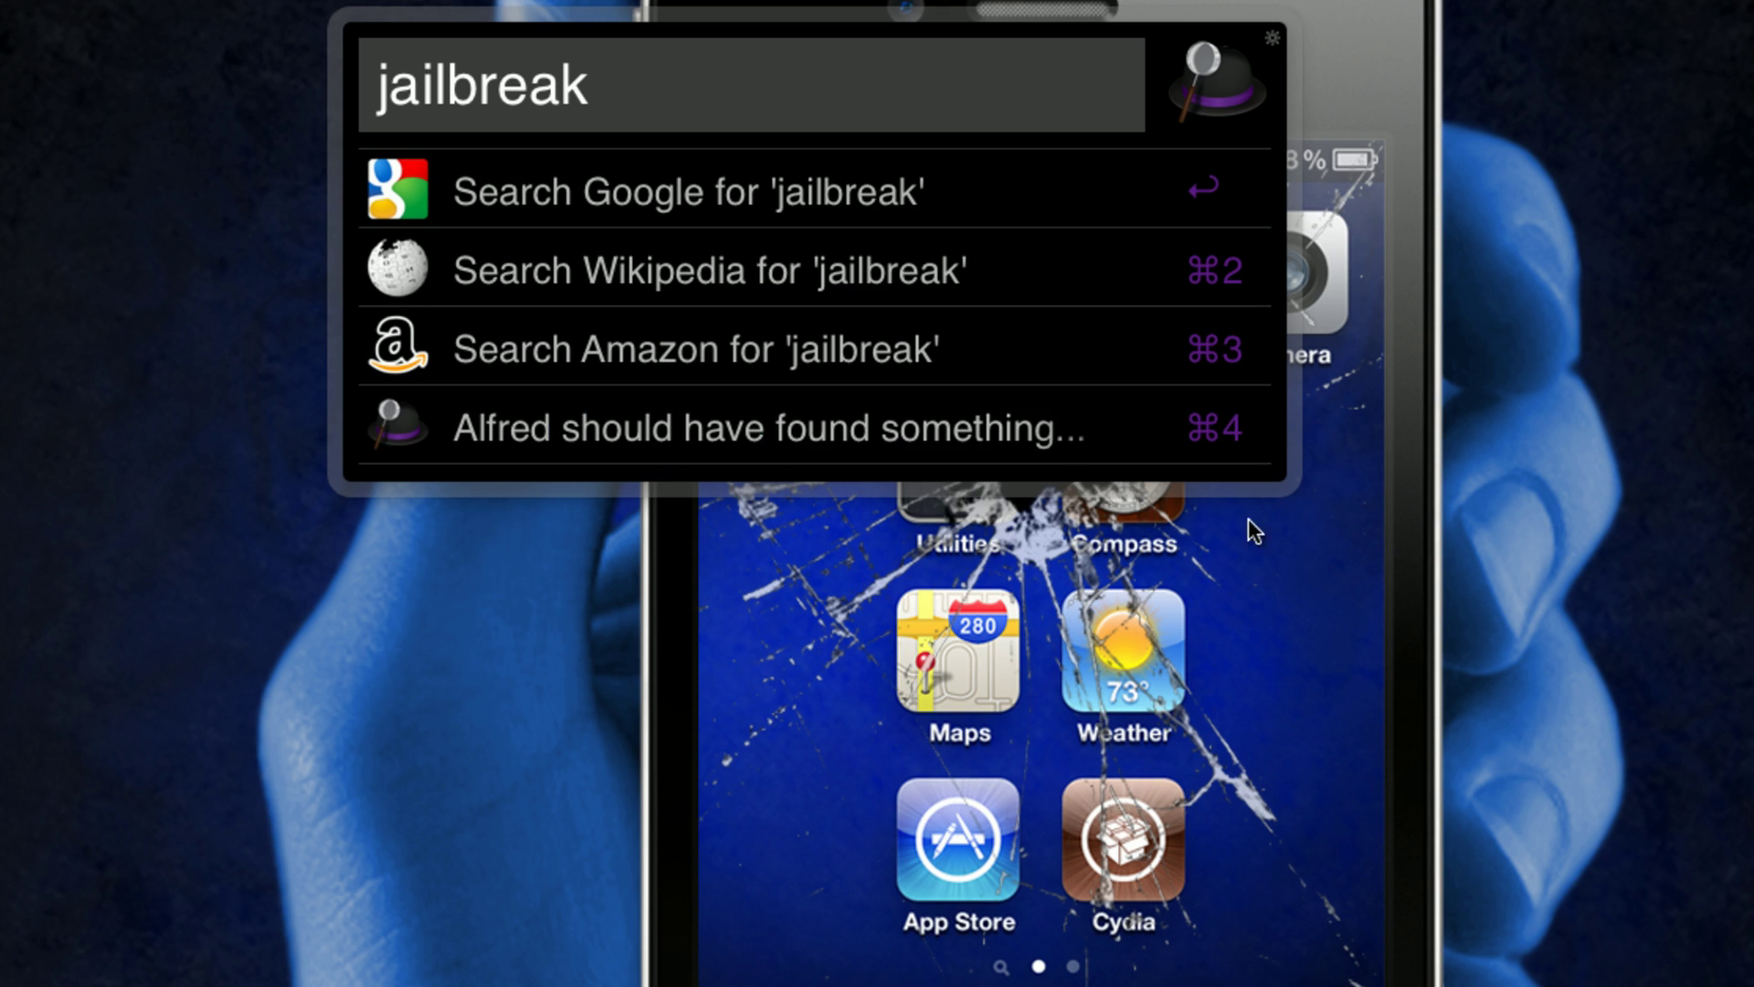
# - Replace the Alfred query with 'vir' to launch VirusBarrier Express
pyautogui.moveTo(1179, 28); pyautogui.dragTo(465, 27)
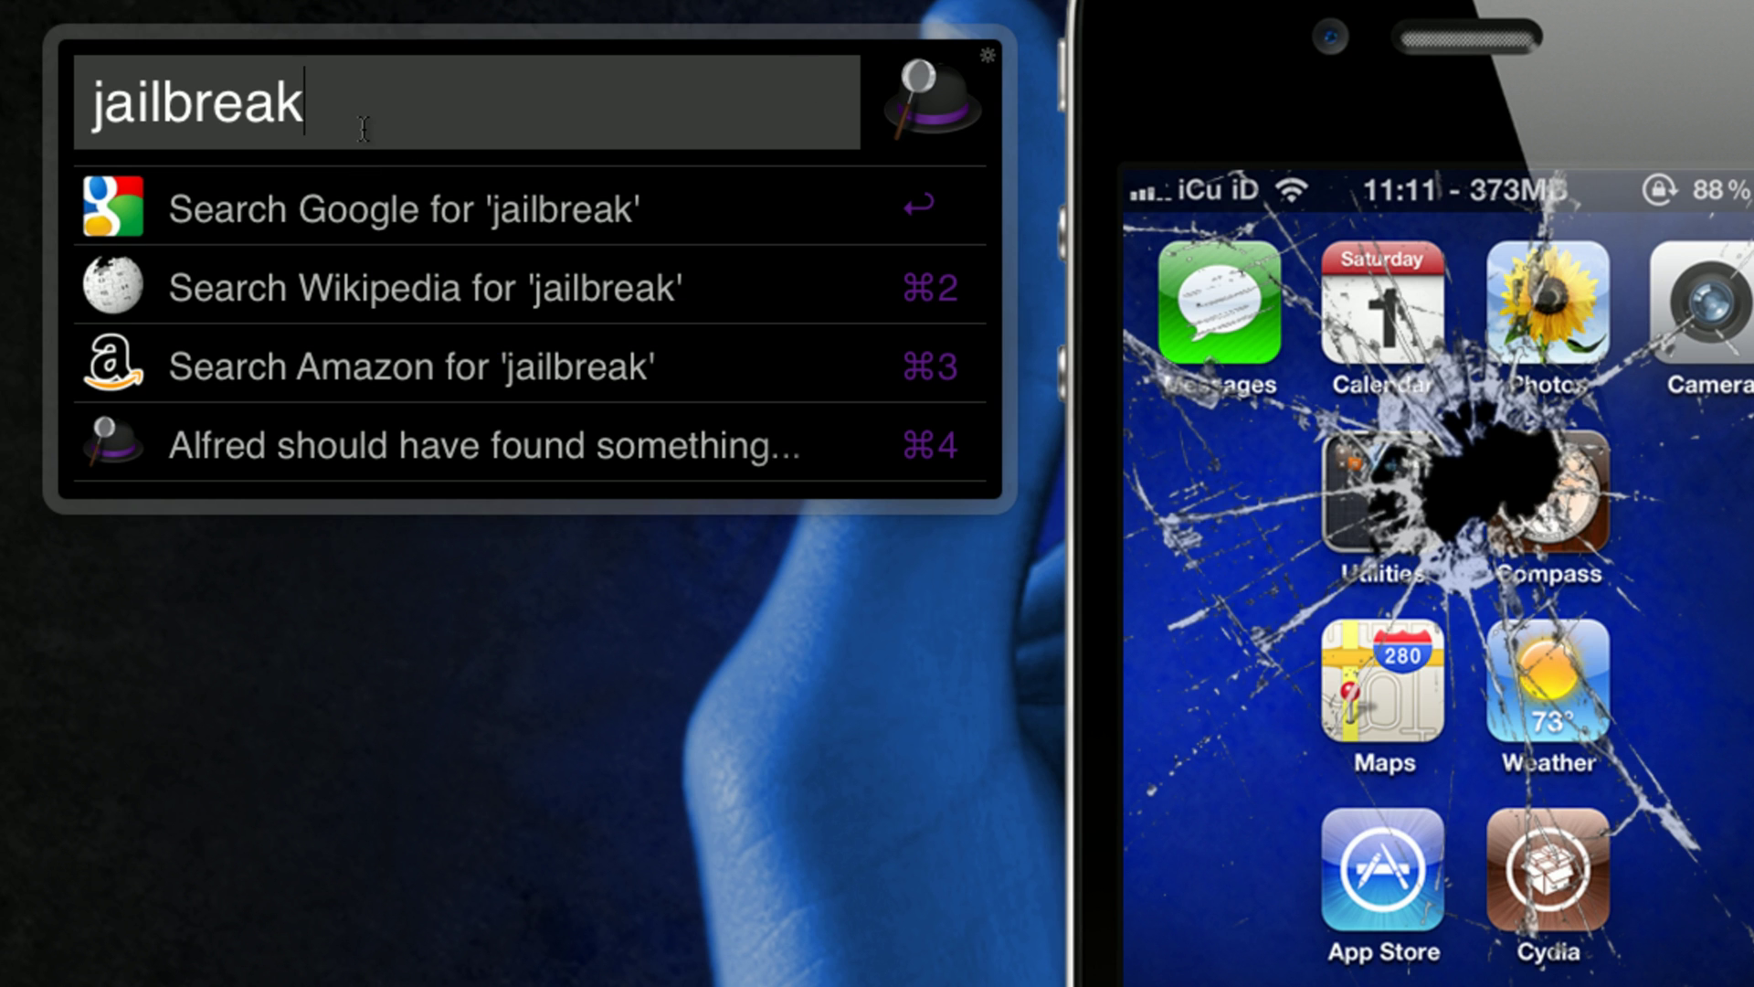
pyautogui.press('BackSpace')
pyautogui.press('BackSpace')
pyautogui.press('BackSpace')
pyautogui.press('BackSpace')
pyautogui.press('BackSpace')
pyautogui.press('BackSpace')
pyautogui.press('BackSpace')
pyautogui.press('BackSpace')
pyautogui.press('BackSpace')
pyautogui.write('vir')
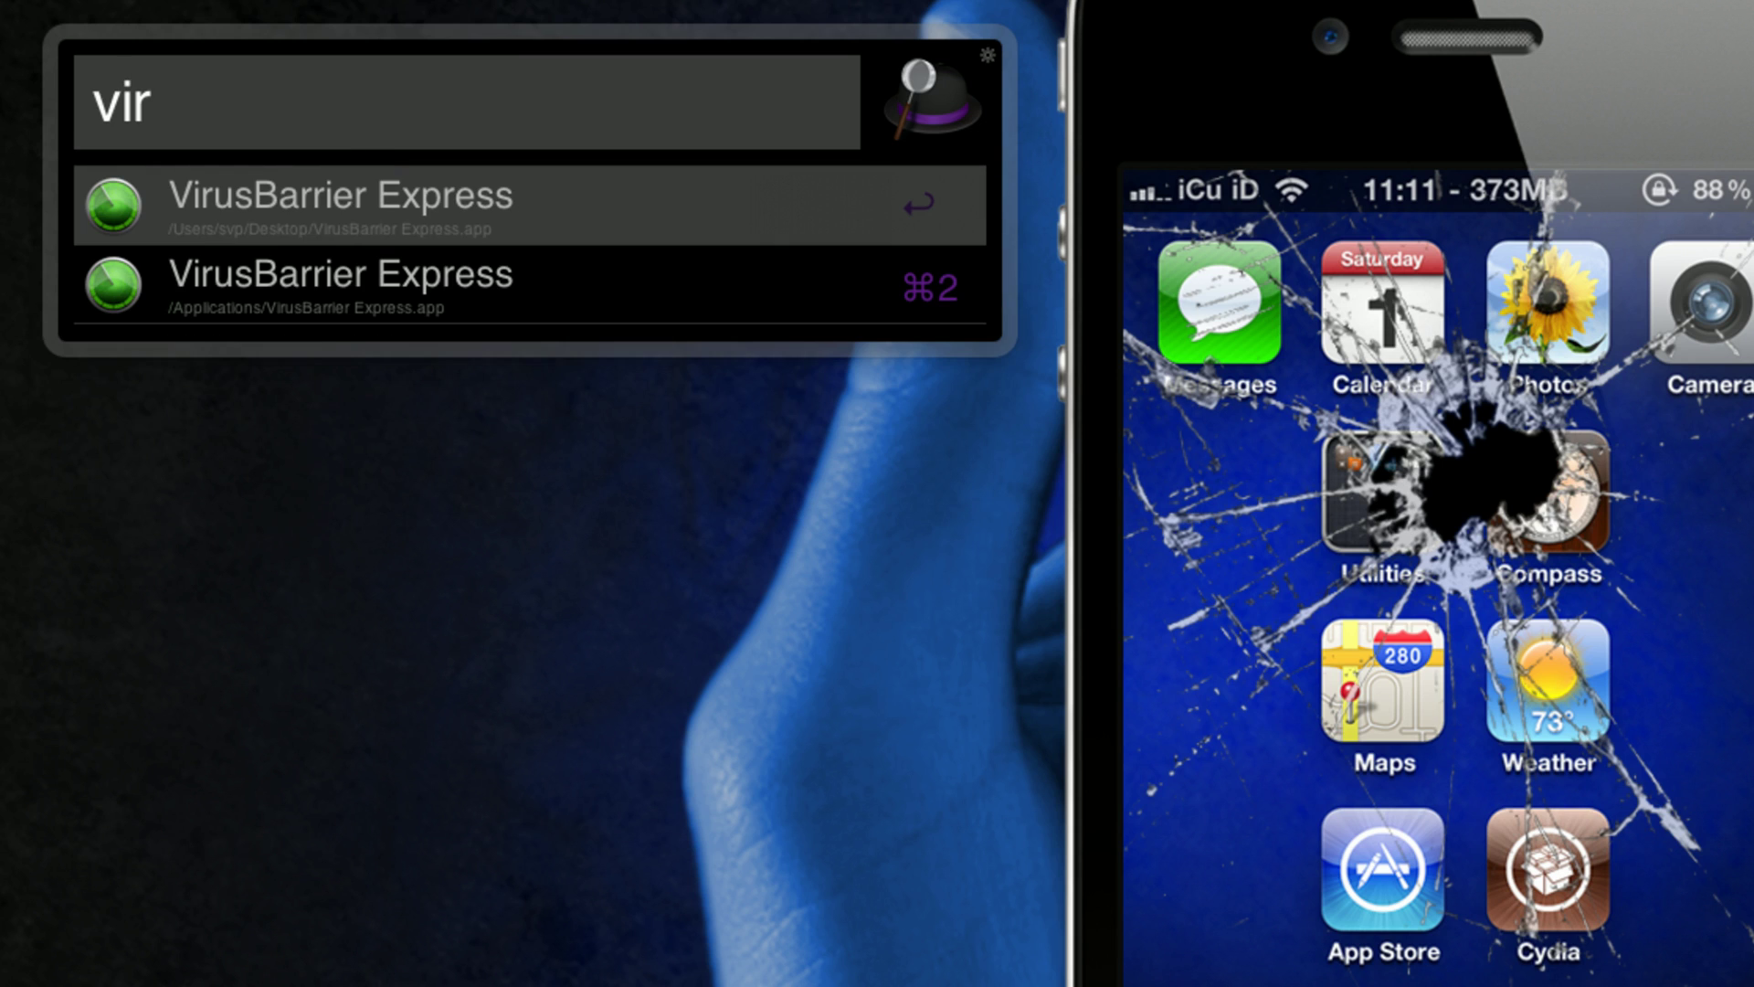
pyautogui.press('Return')
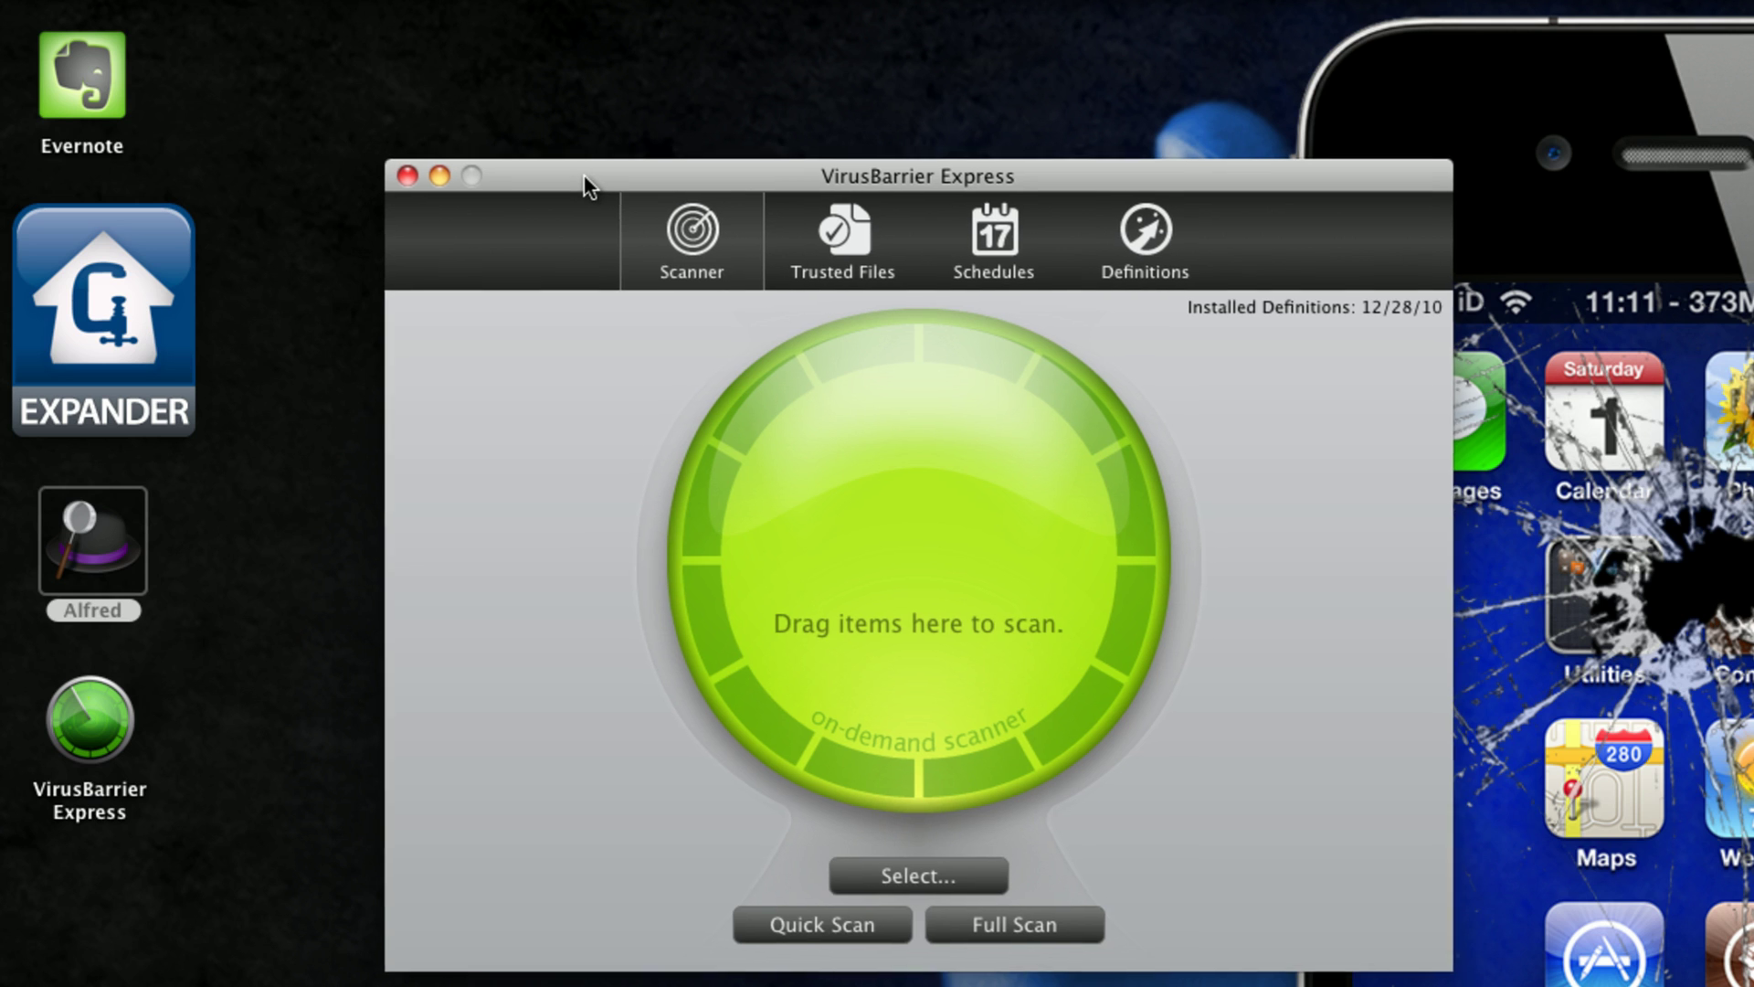
# - Scan Evernote by dropping its icon on the scanner dial, then view the Trusted Files list
pyautogui.moveTo(585, 183); pyautogui.dragTo(605, 187)
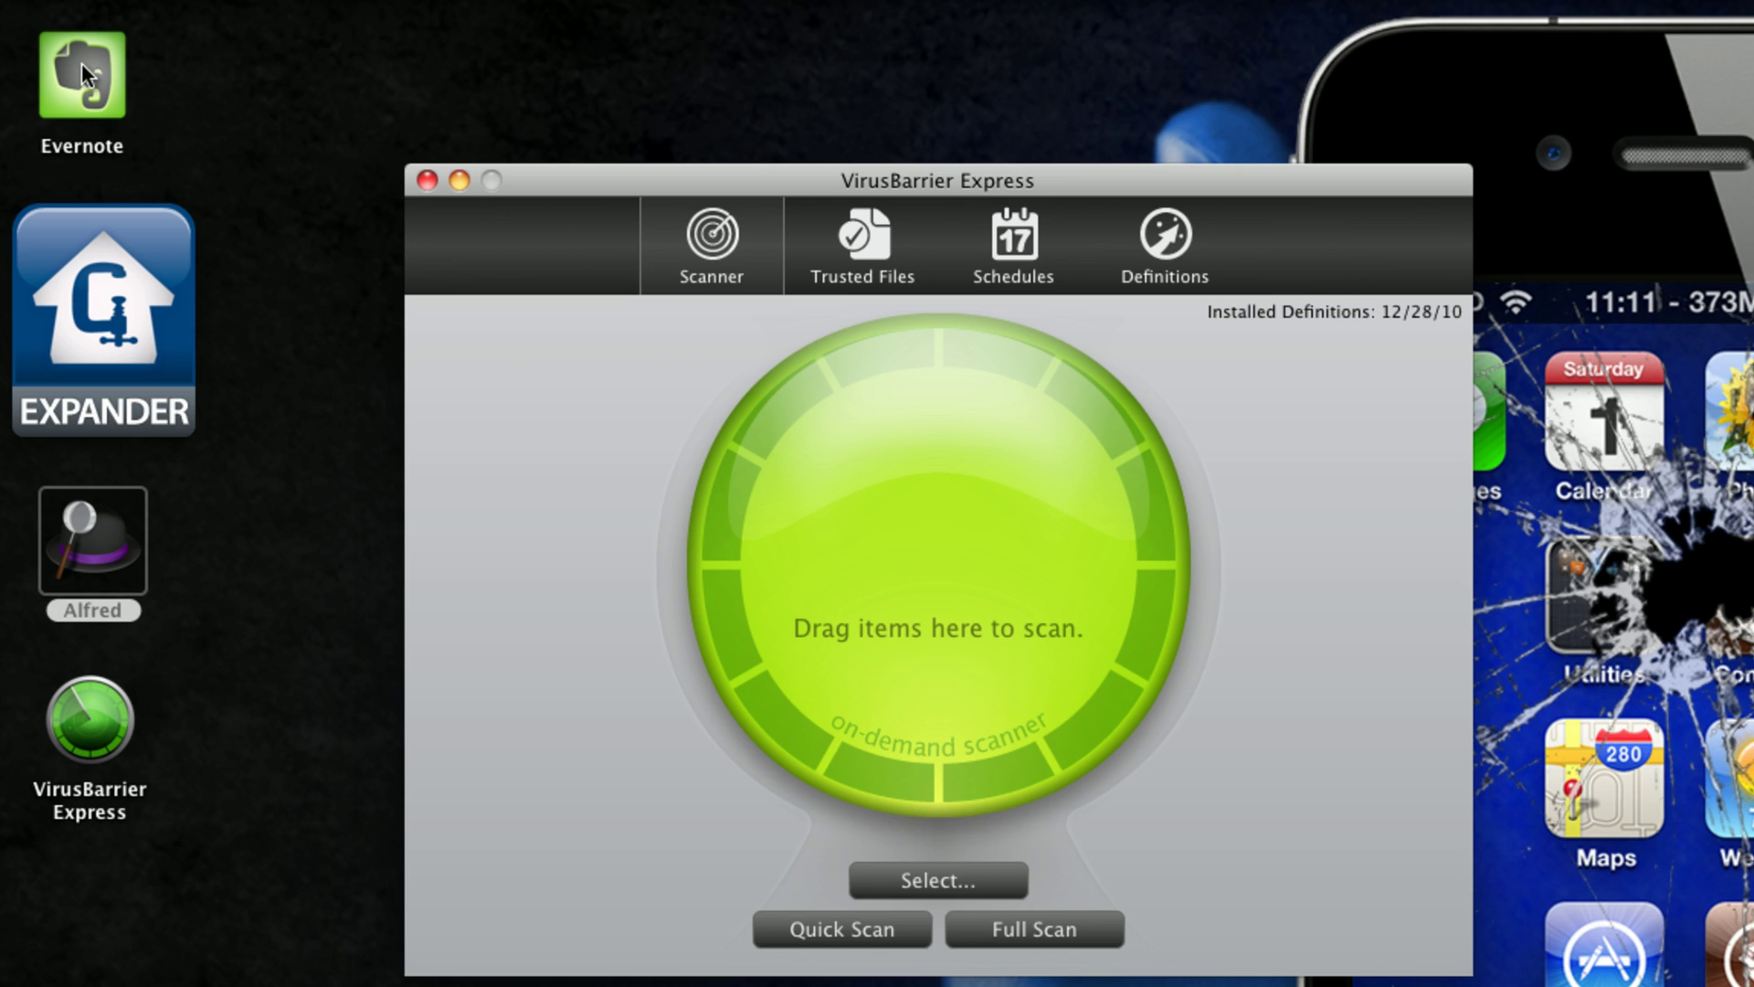
pyautogui.moveTo(80, 63); pyautogui.dragTo(877, 558)
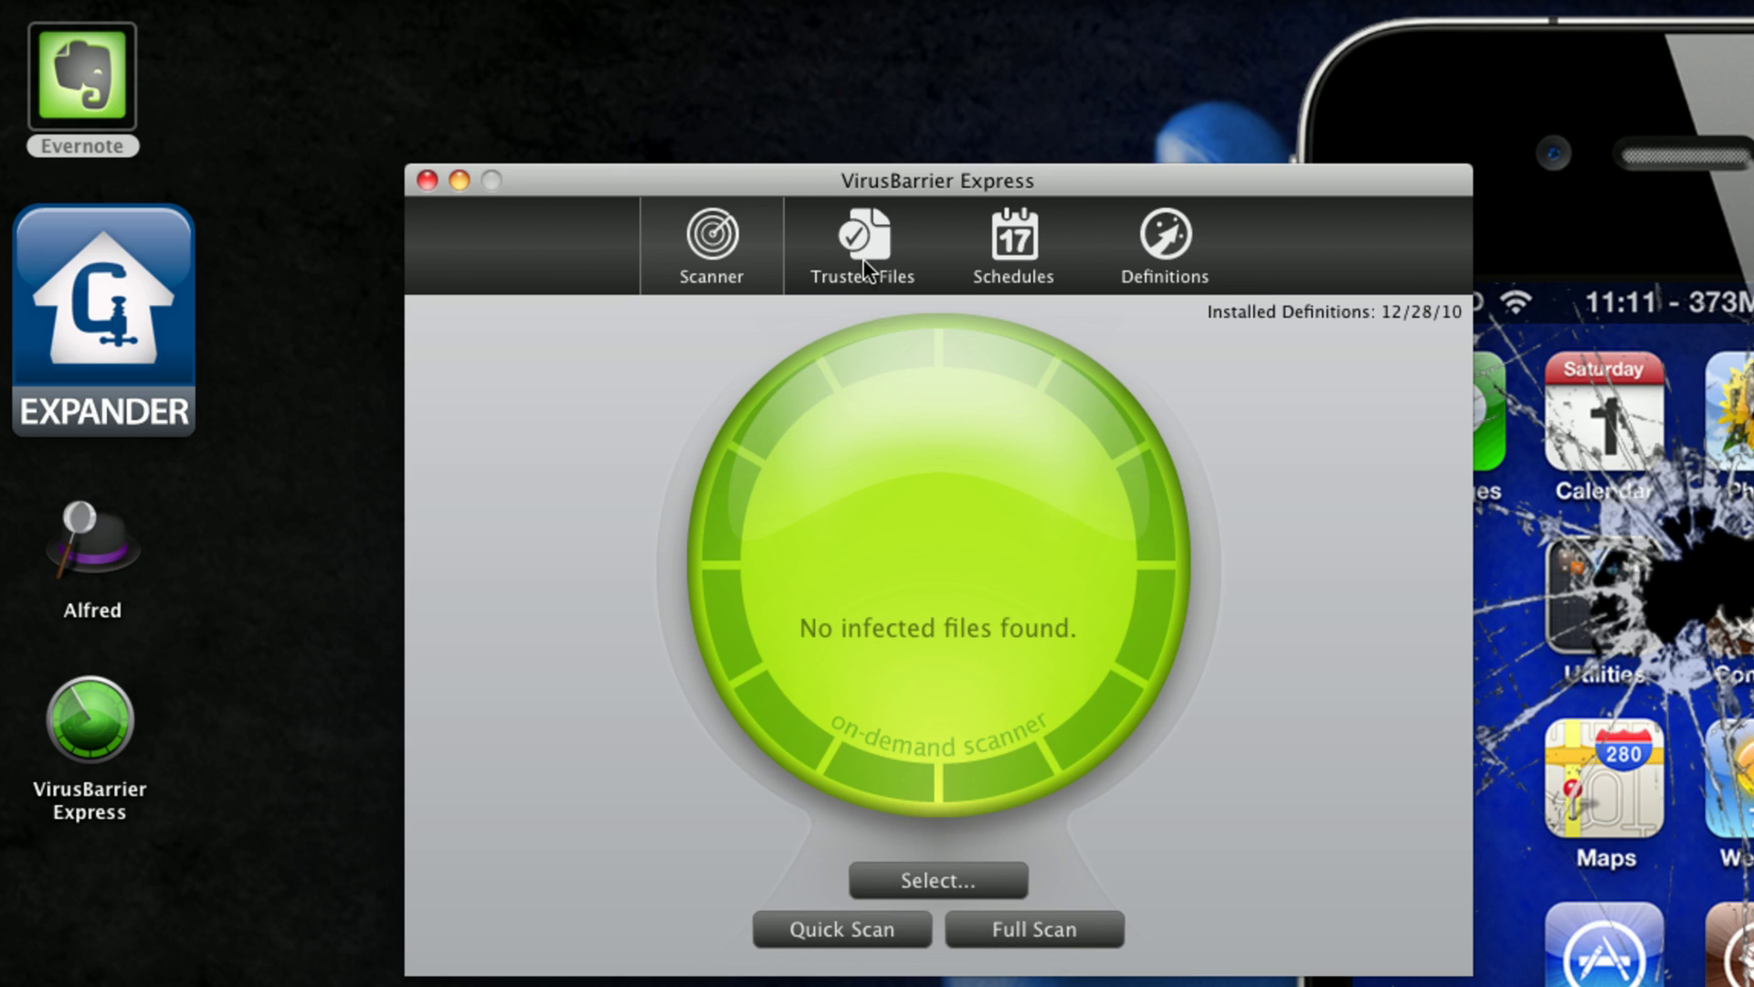
pyautogui.click(868, 222)
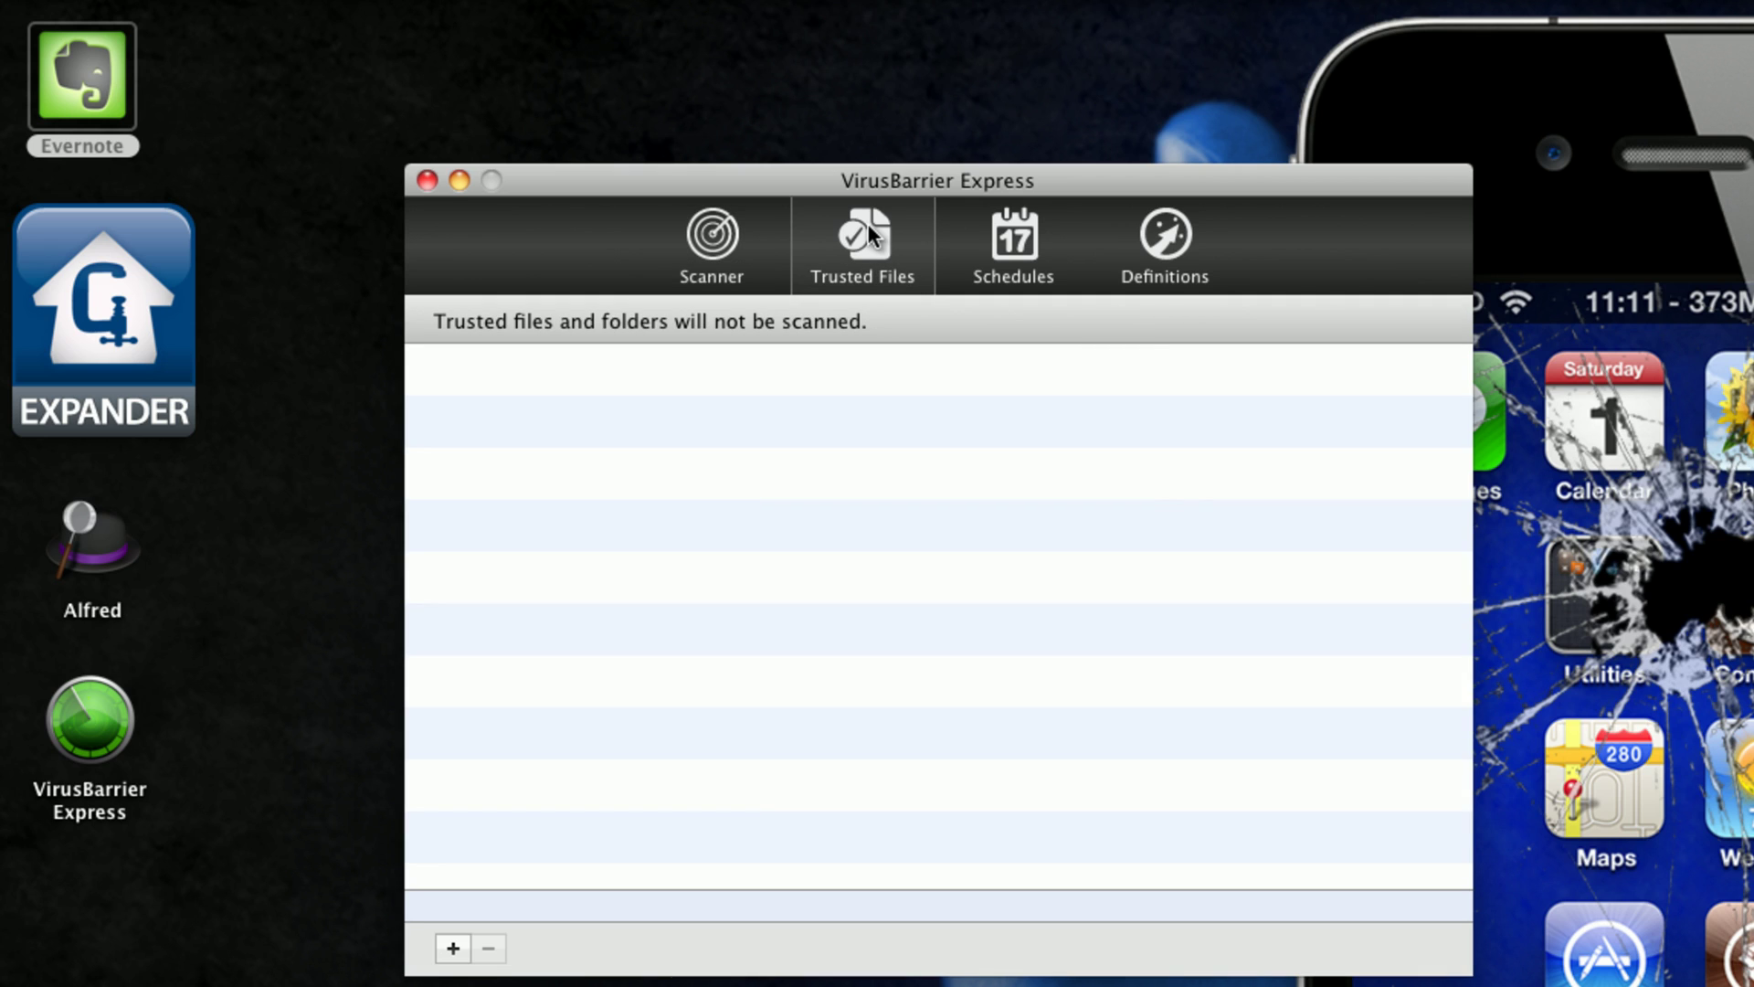
# - Start a Quick Scan from the Scanner view and pause it
pyautogui.click(695, 232)
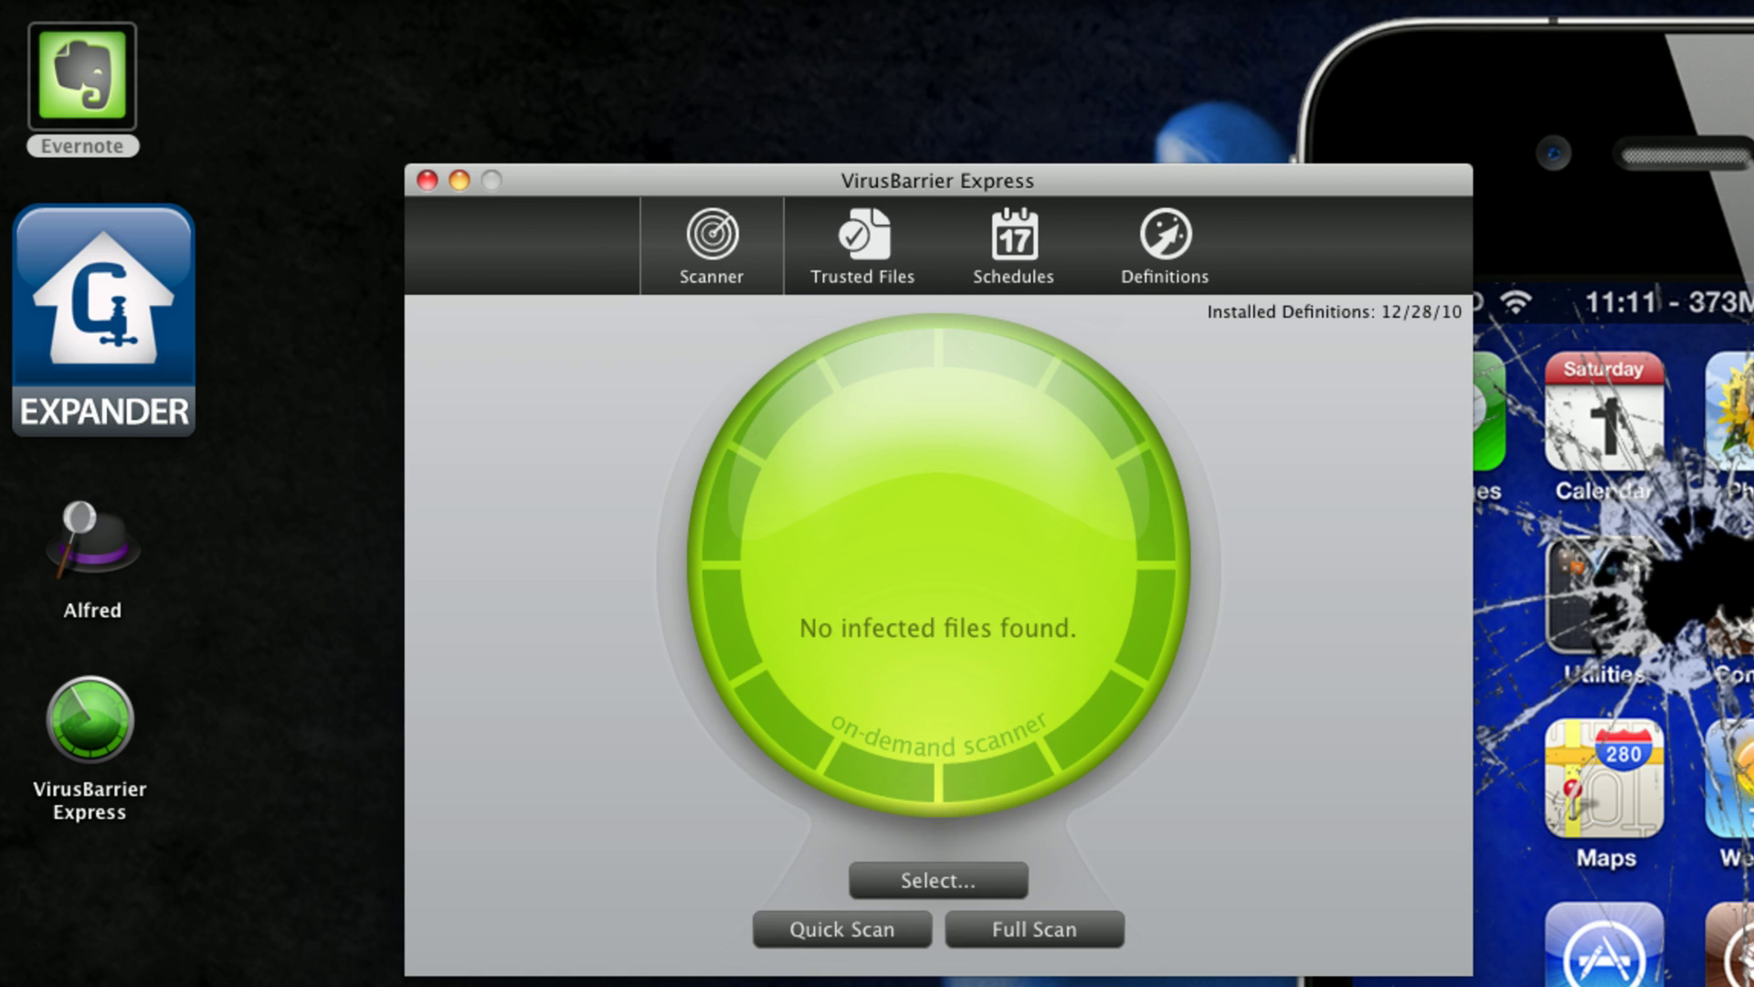
pyautogui.click(862, 930)
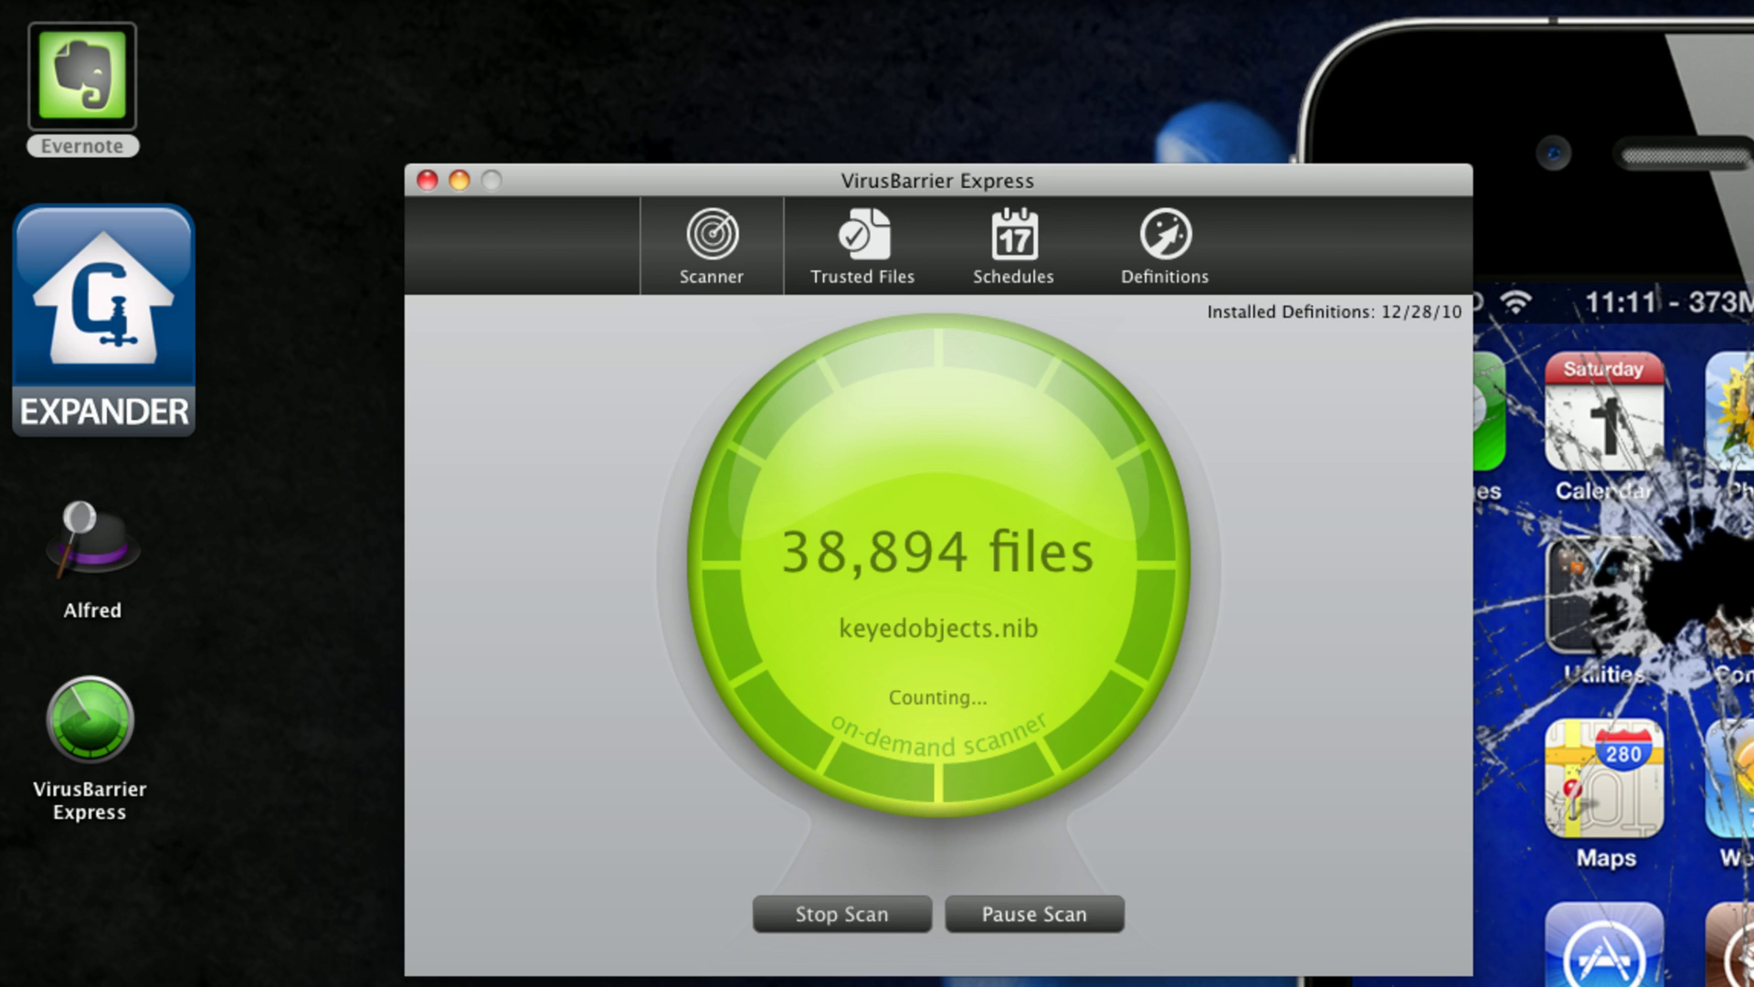
pyautogui.click(1034, 916)
# - Check the View > Schedules scan settings, then close the window, stopping the scan and quitting
pyautogui.click(472, 15)
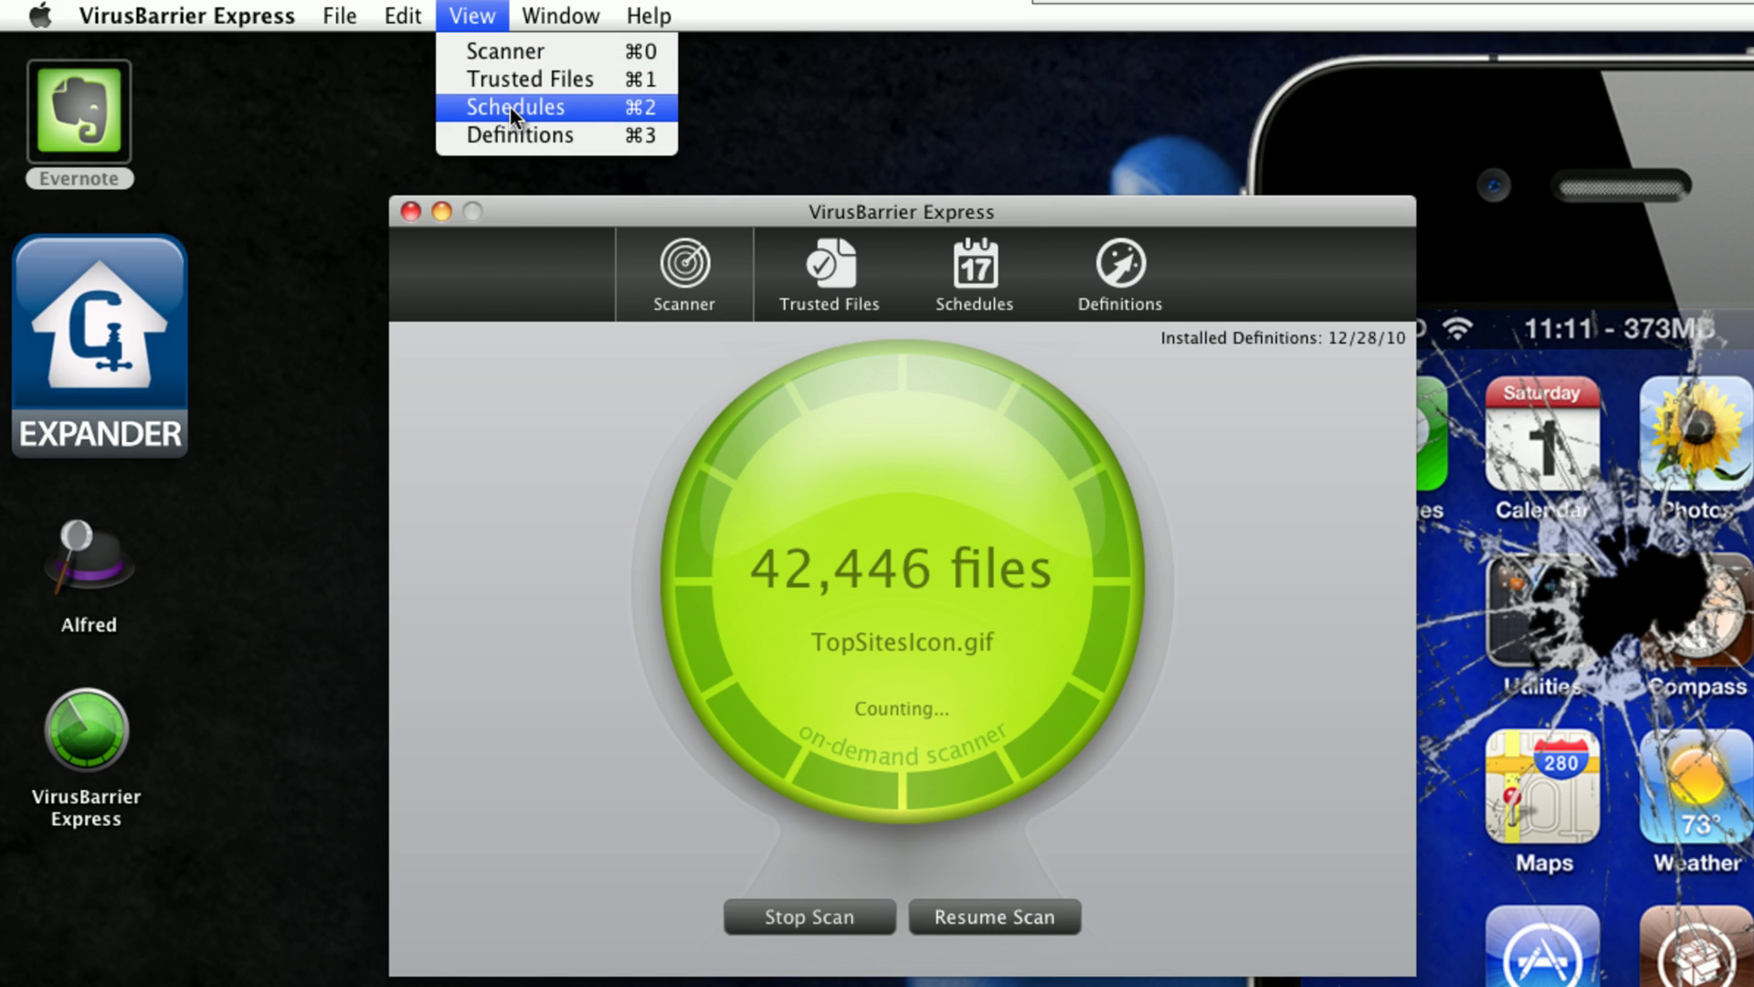
pyautogui.click(517, 107)
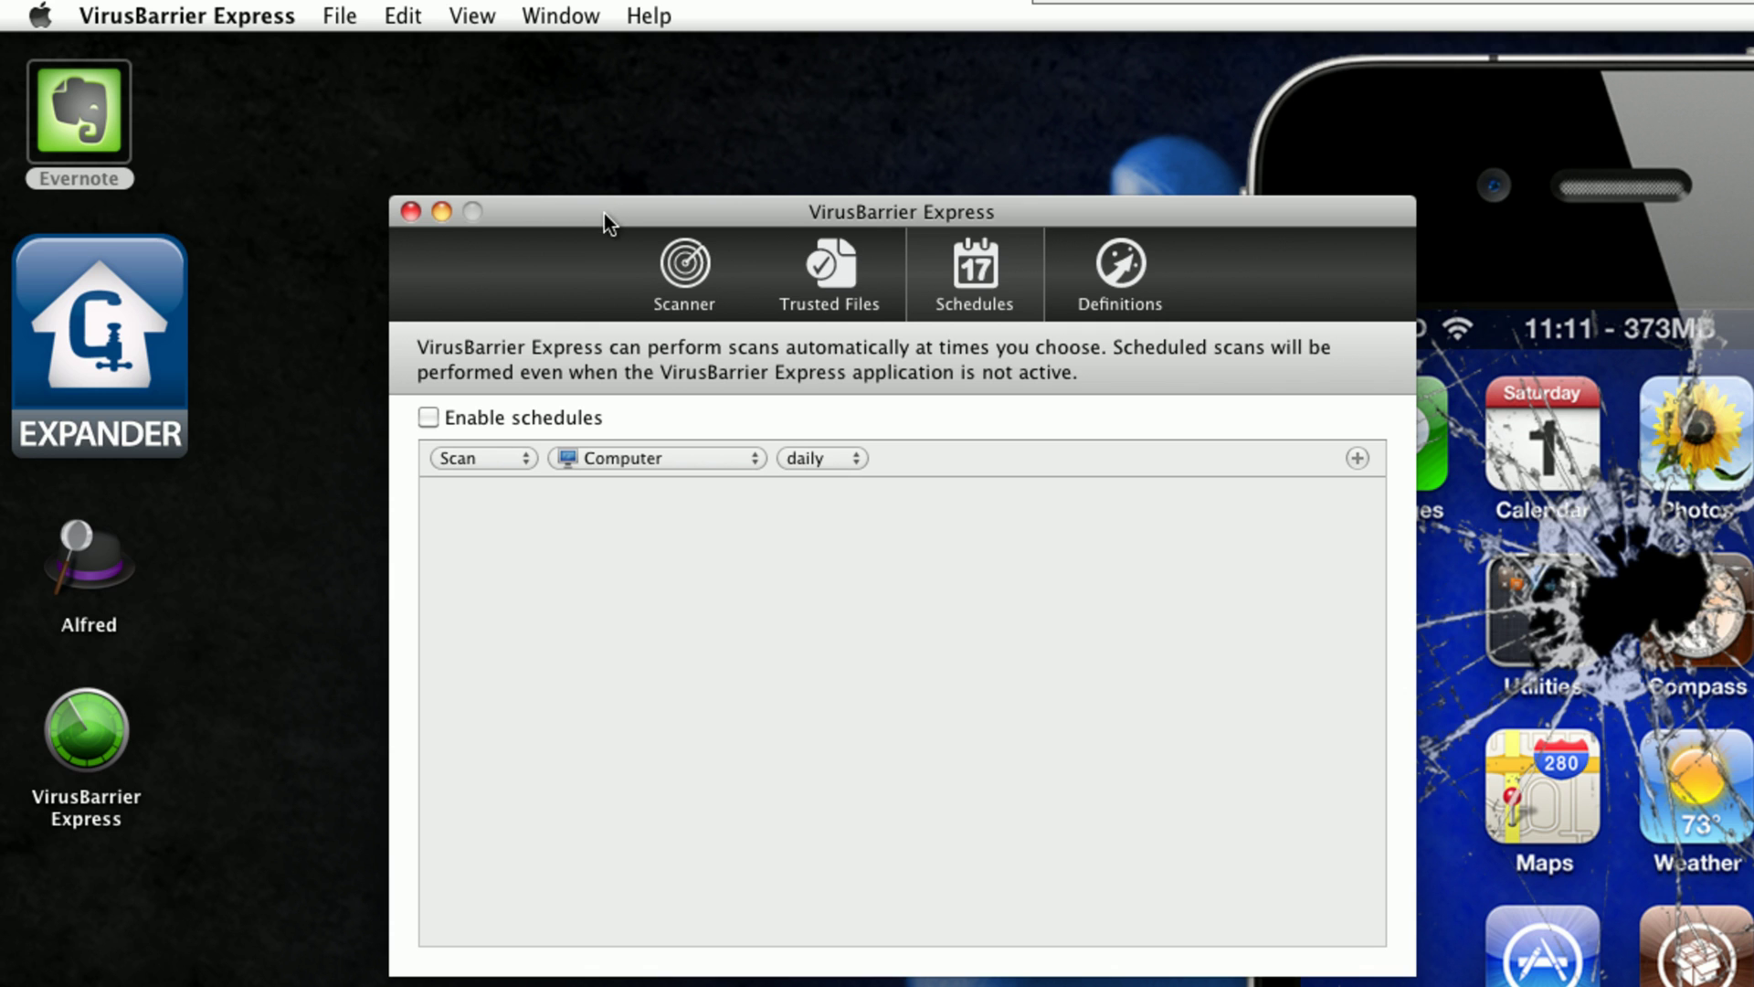
pyautogui.moveTo(605, 212); pyautogui.dragTo(884, 292)
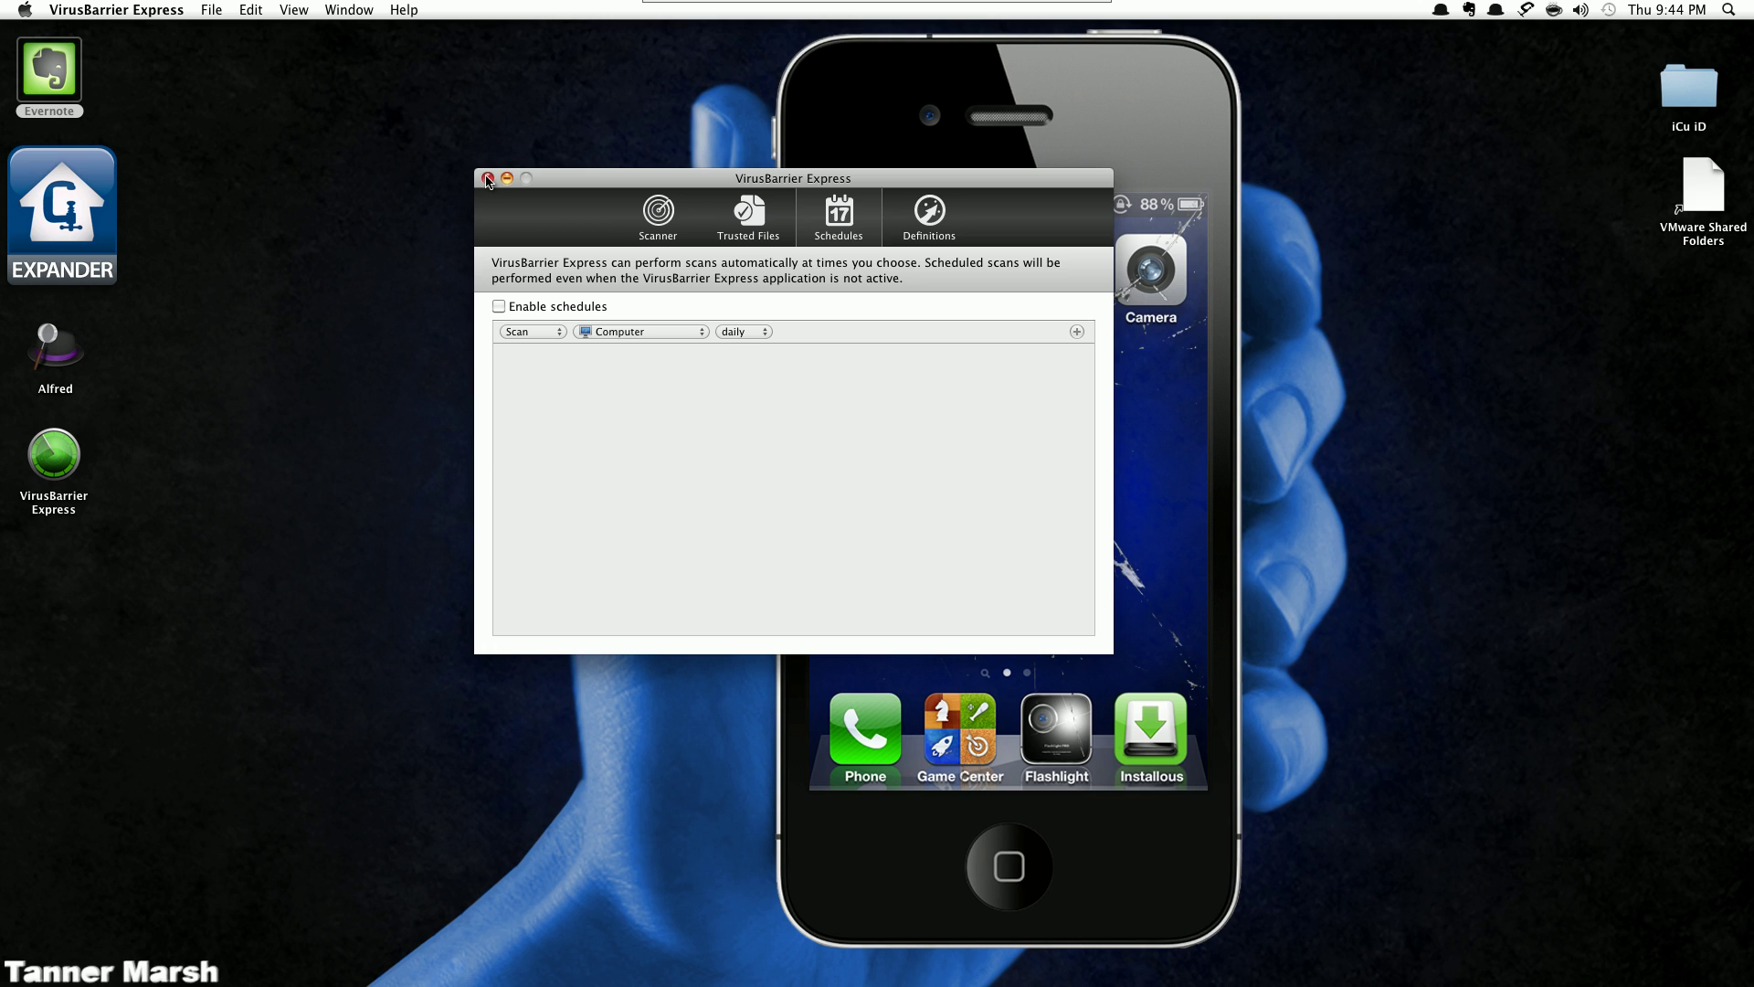
pyautogui.click(487, 180)
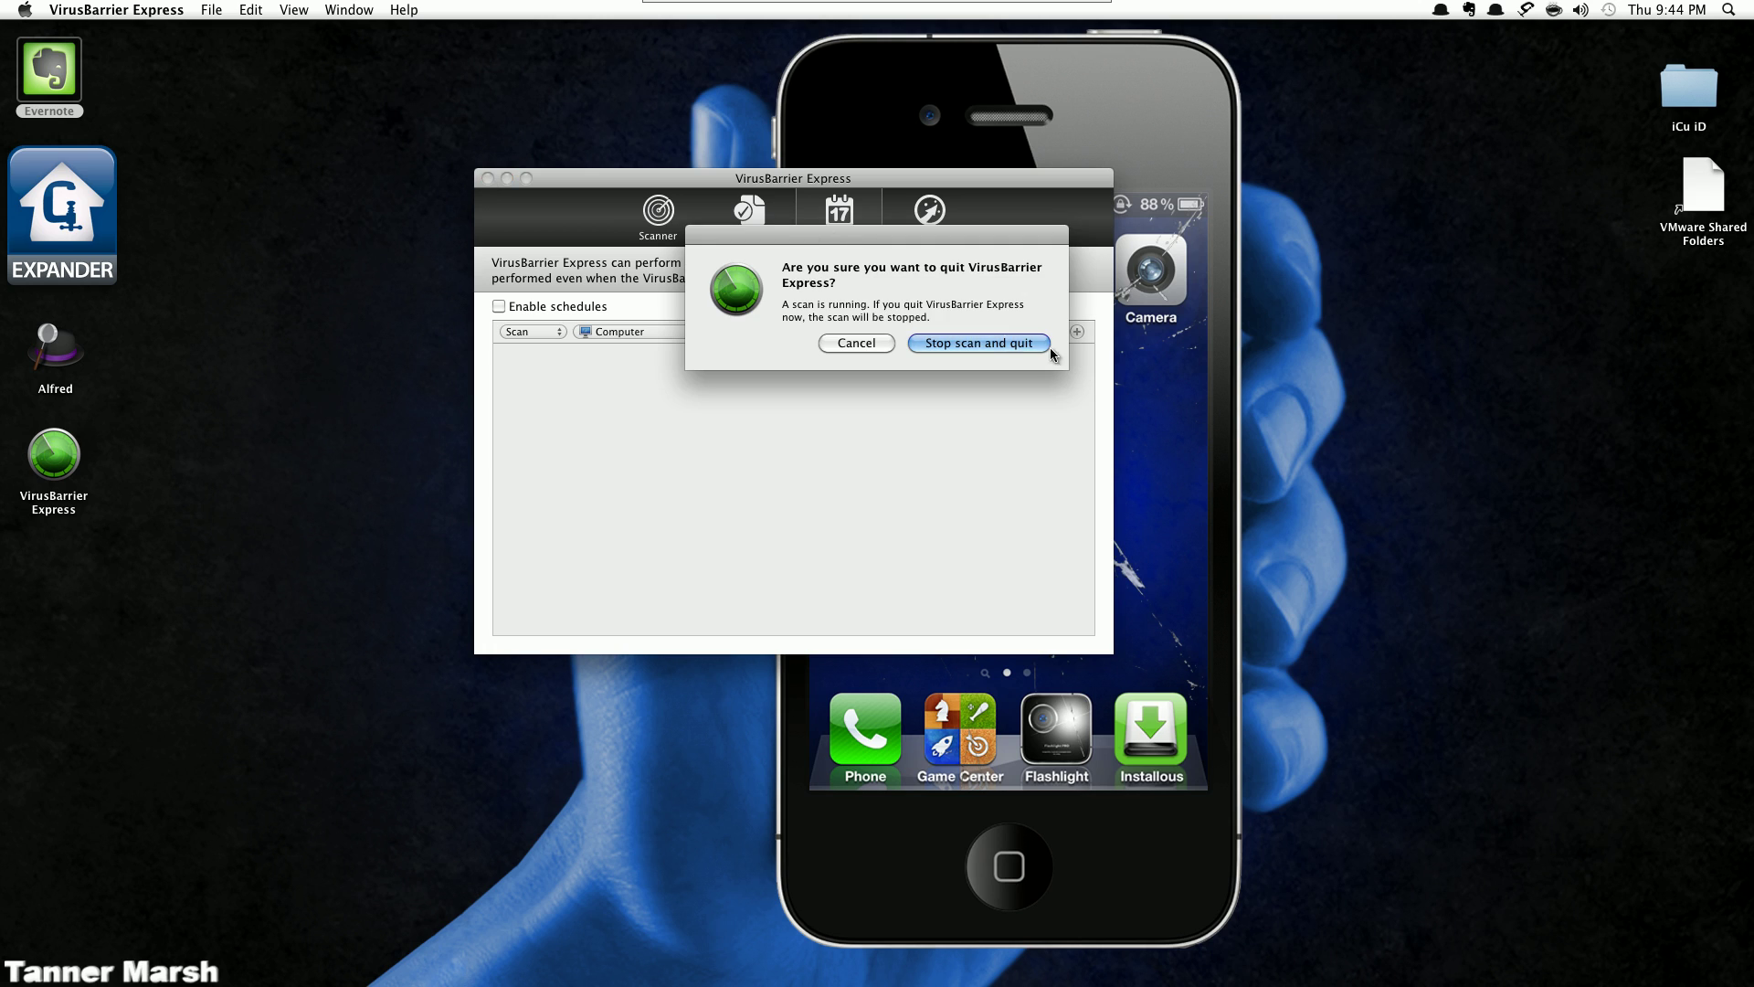
pyautogui.click(961, 345)
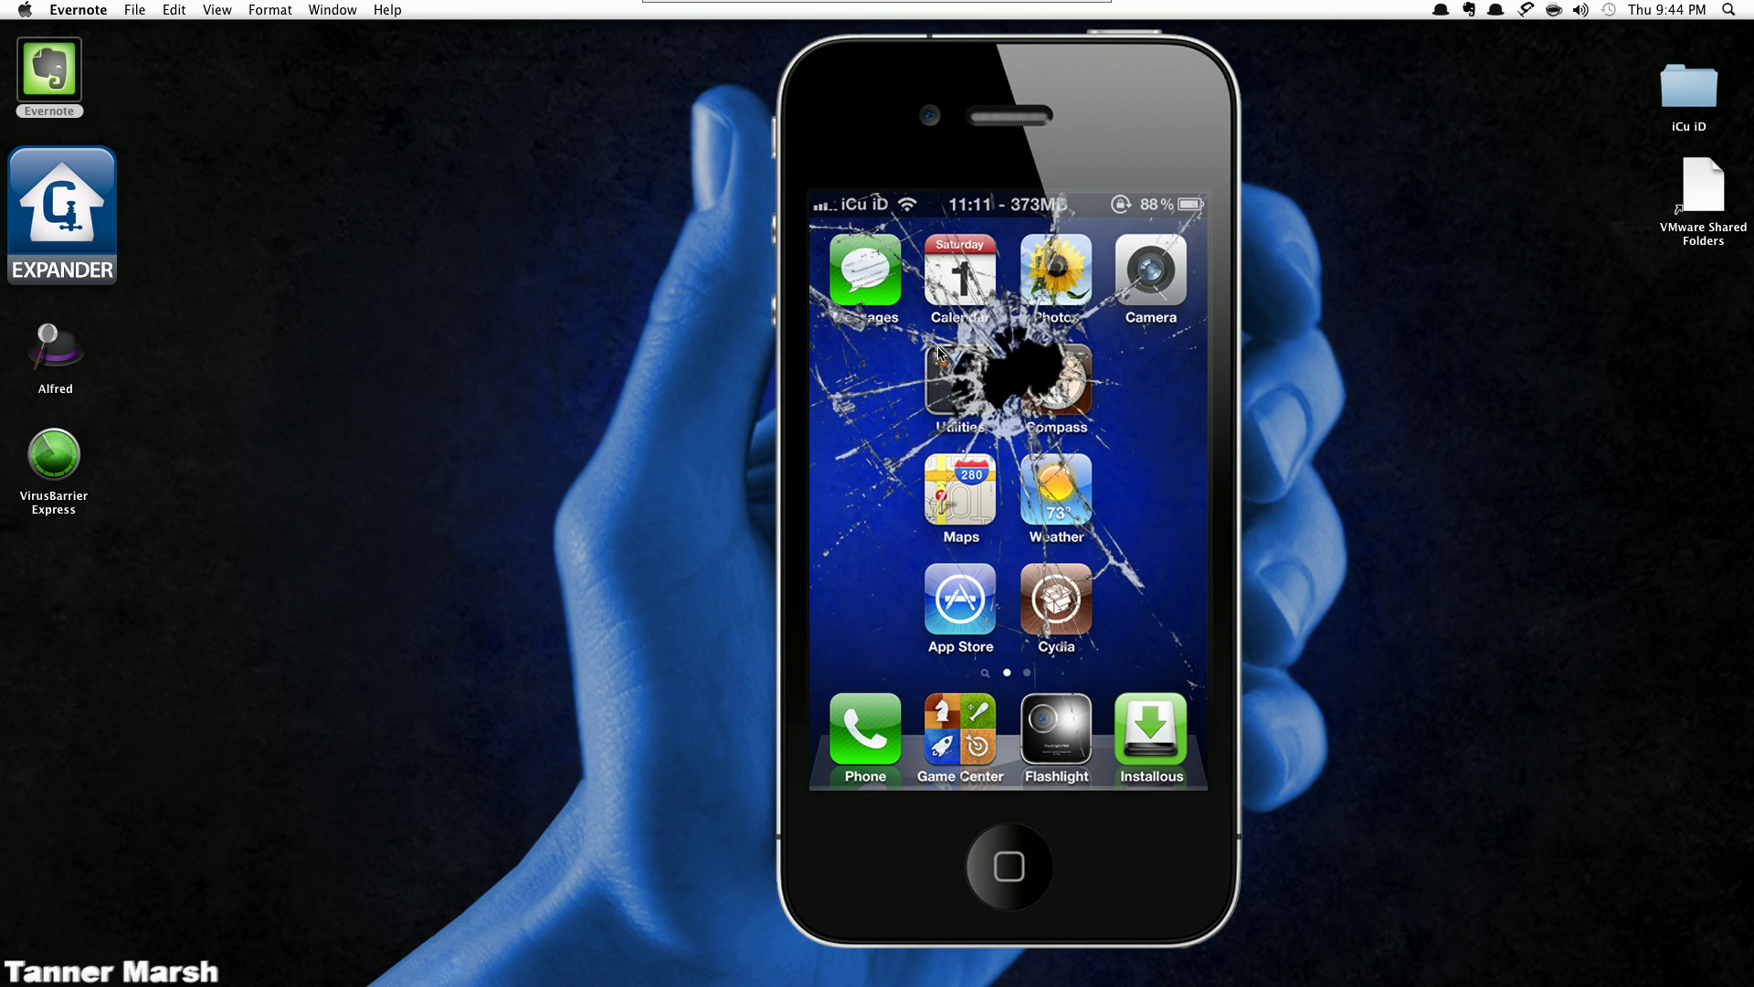